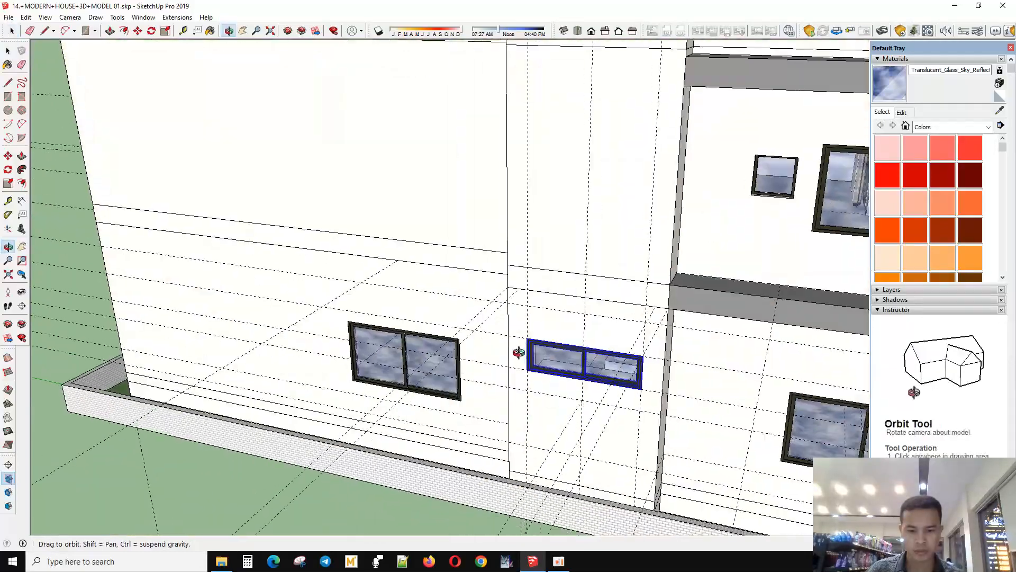
- Copy the selected narrow window straight up onto the upper-floor wall above it
scroll(524, 396, down, 2)
middle_drag(550, 466, 498, 450)
key(m)
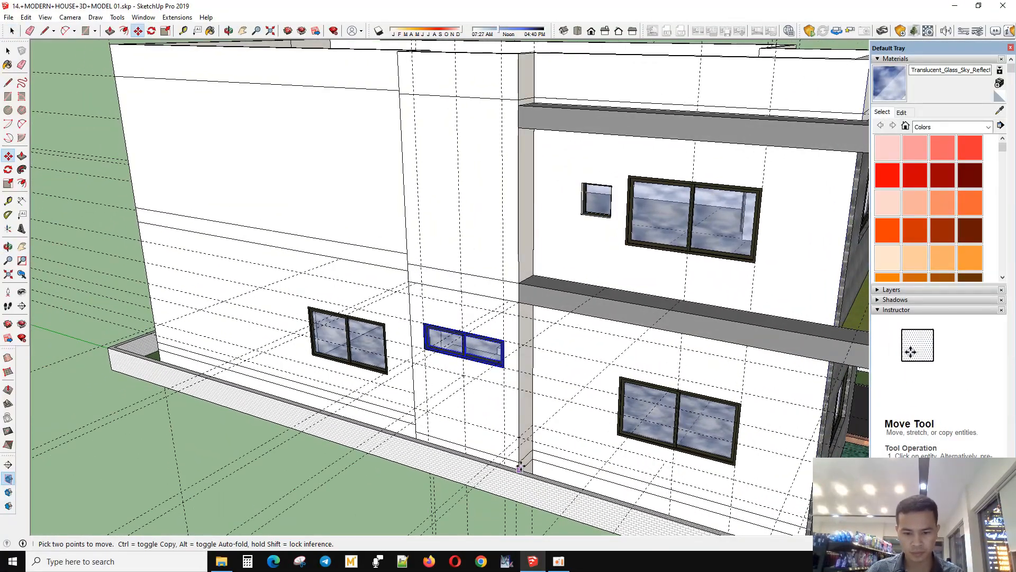
scroll(482, 190, up, 3)
key(space)
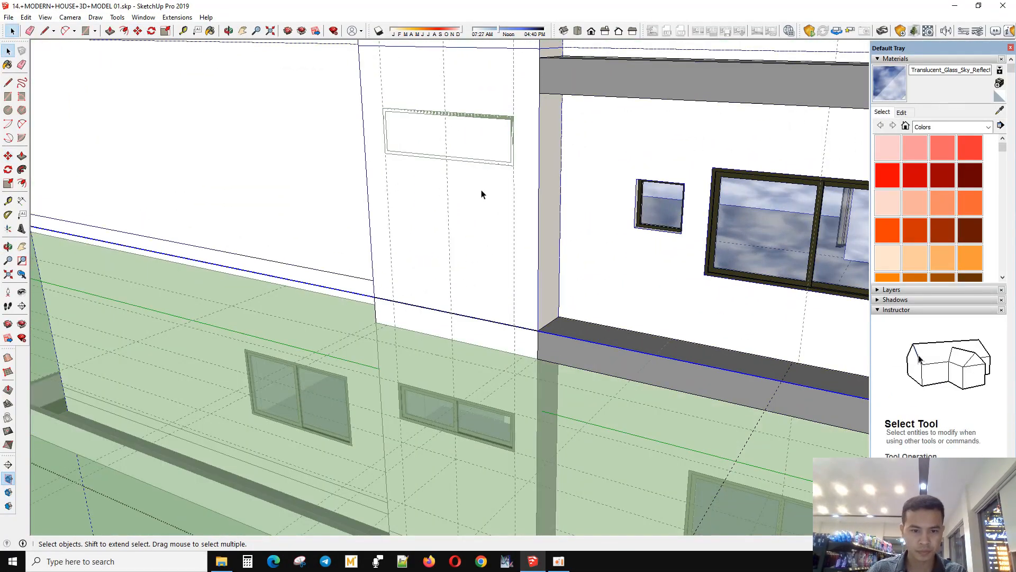
- Draw a rectangle over the copied window's outline and push it through the wall to cut the opening
key(r)
click(383, 108)
click(513, 166)
key(space)
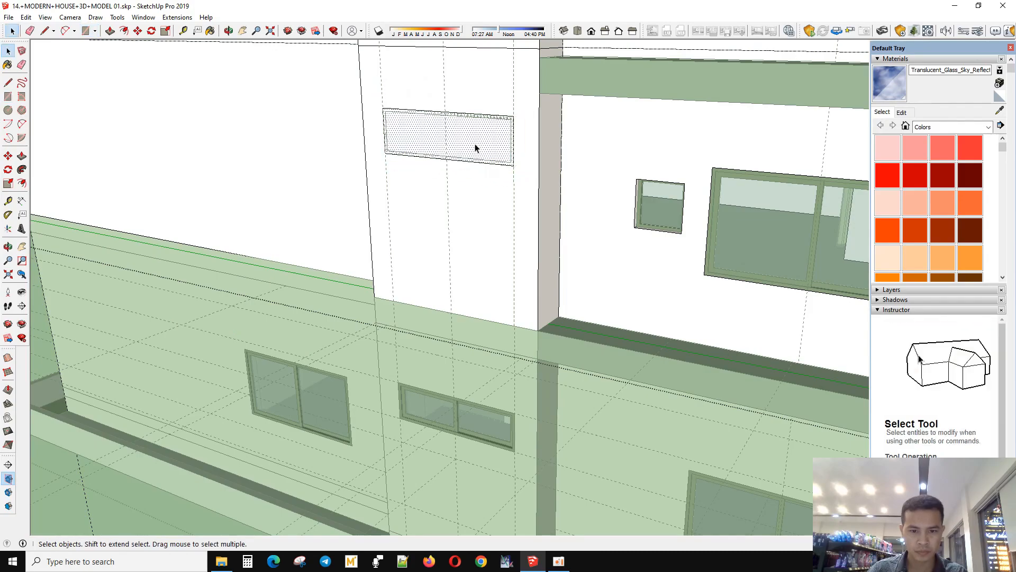
key(p)
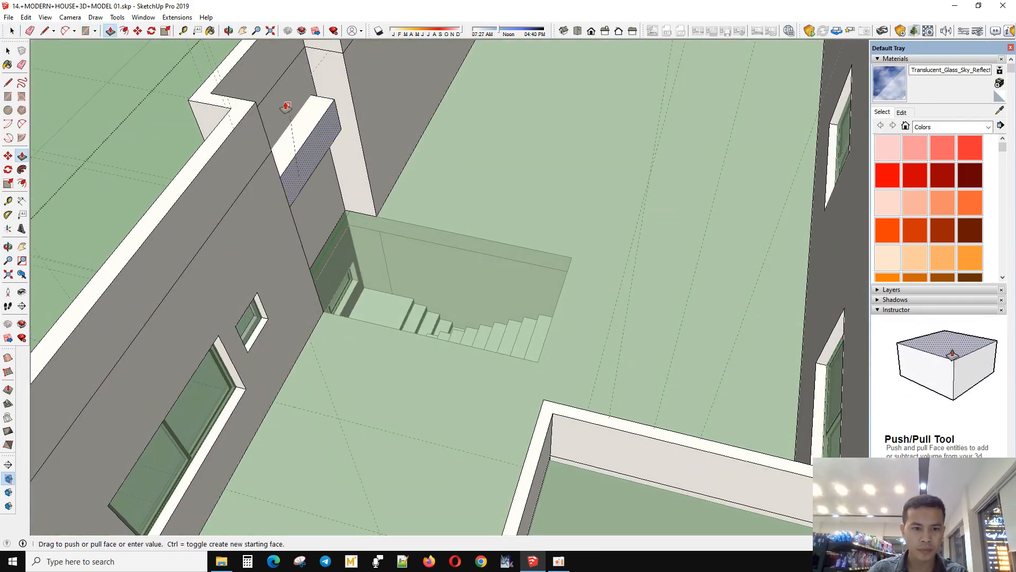
click(286, 108)
key(space)
scroll(358, 192, down, 3)
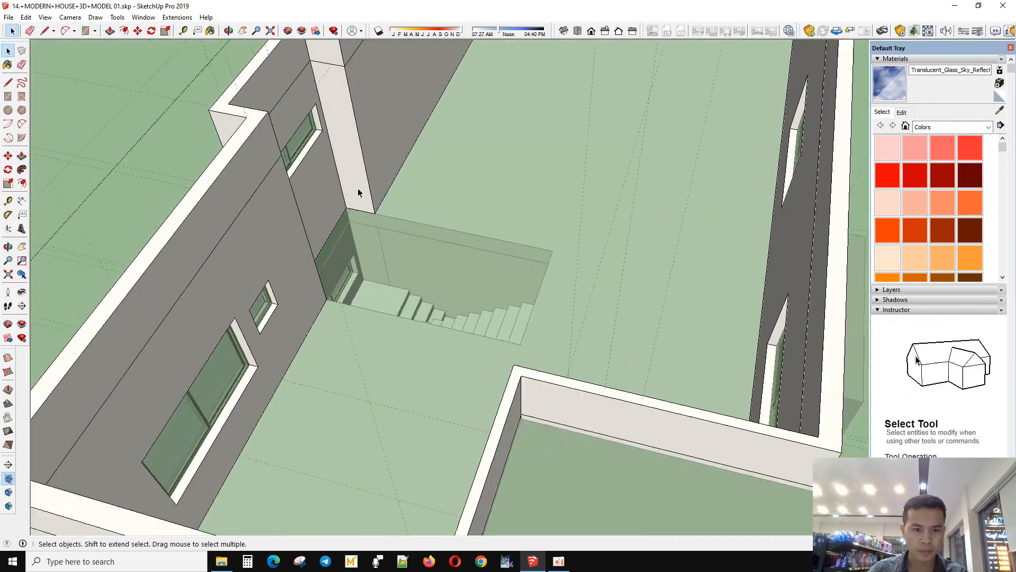
- Place a guide across the upper floor, measured from the outer wall's base edge beside the stair opening
middle_drag(359, 193, 556, 206)
middle_drag(344, 294, 593, 183)
click(192, 184)
middle_drag(192, 184, 404, 374)
scroll(551, 227, up, 6)
key(t)
click(674, 272)
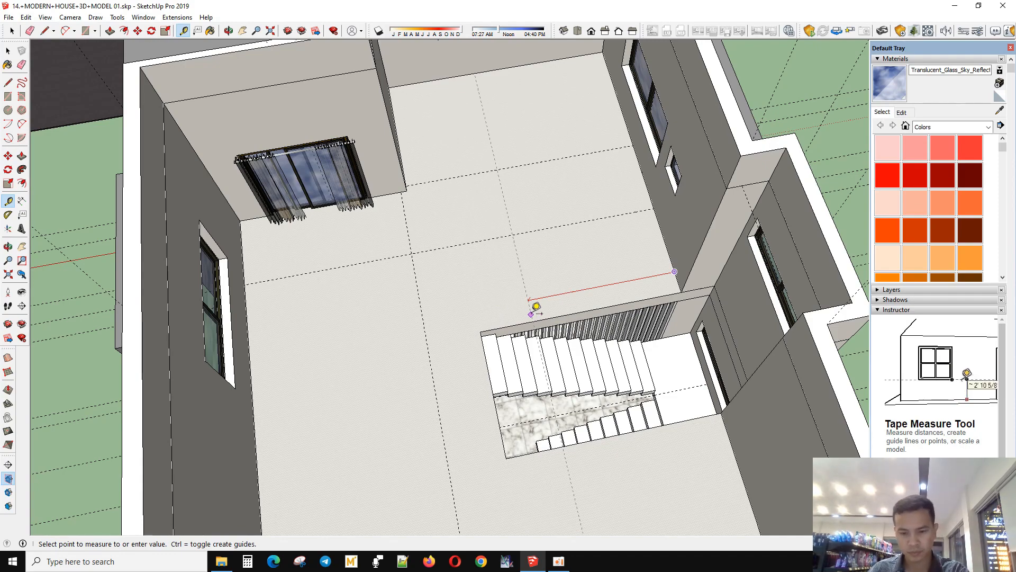
key(Return)
- Place a guide on the floor parallel to the stair opening's long edge
middle_drag(530, 314, 617, 196)
scroll(617, 195, up, 3)
click(684, 190)
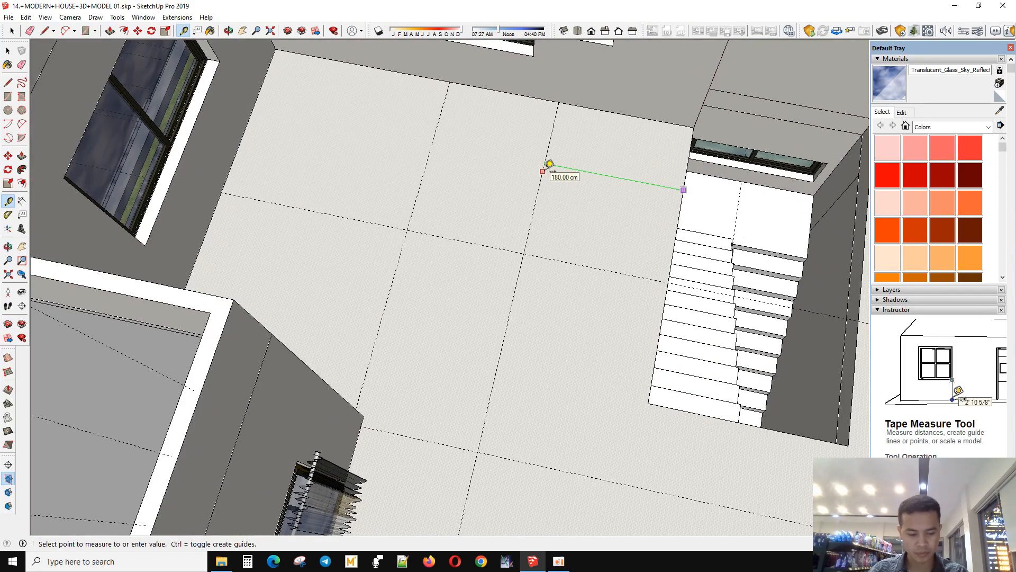
click(549, 164)
middle_drag(549, 164, 495, 239)
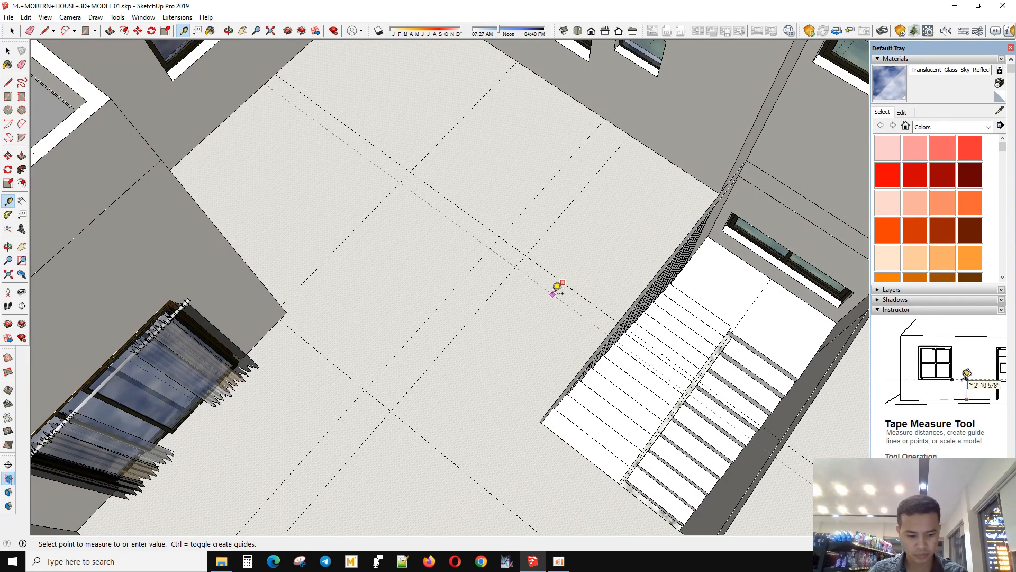
middle_drag(604, 297, 525, 284)
key(space)
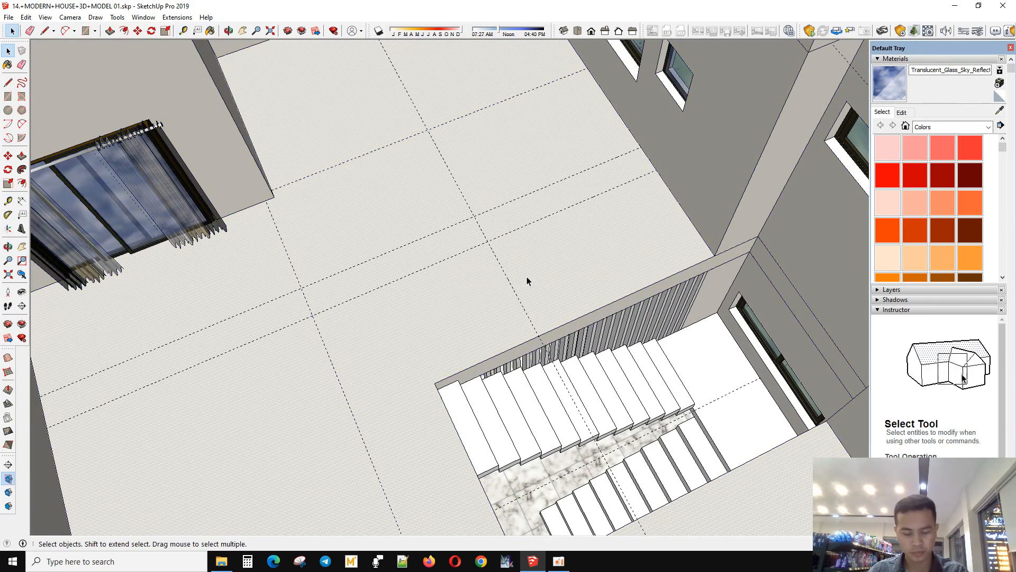
- Offset the two crossing floor guides near the stair opening by 10 cm each to mark the partition's thickness
key(t)
click(508, 277)
text(10)
key(Return)
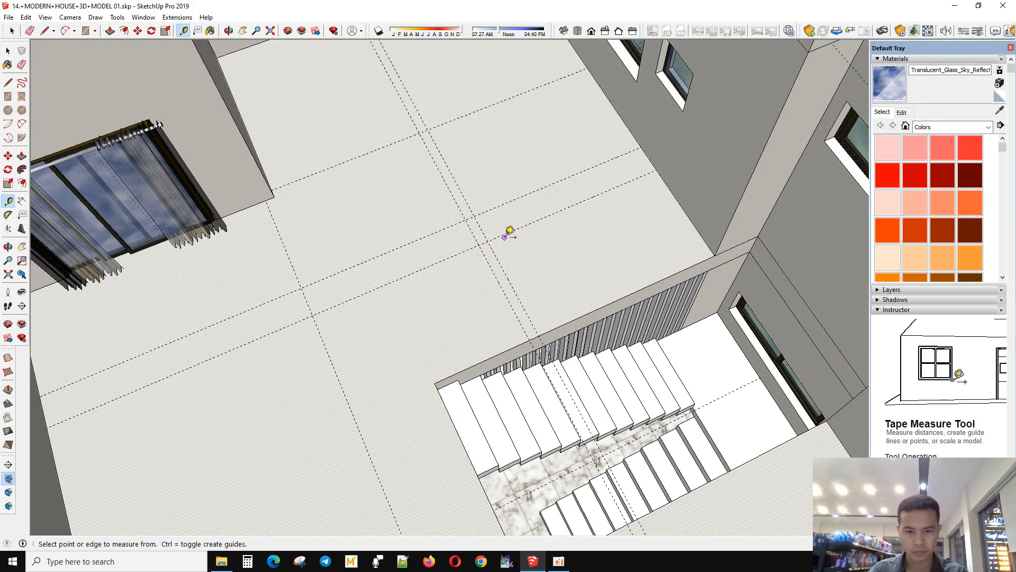
click(503, 235)
text(10)
key(Return)
middle_drag(517, 203, 483, 297)
- Draw outer and inner rectangles along the guides beside the stairs and delete the wall-side edge, leaving an L-shaped strip
key(r)
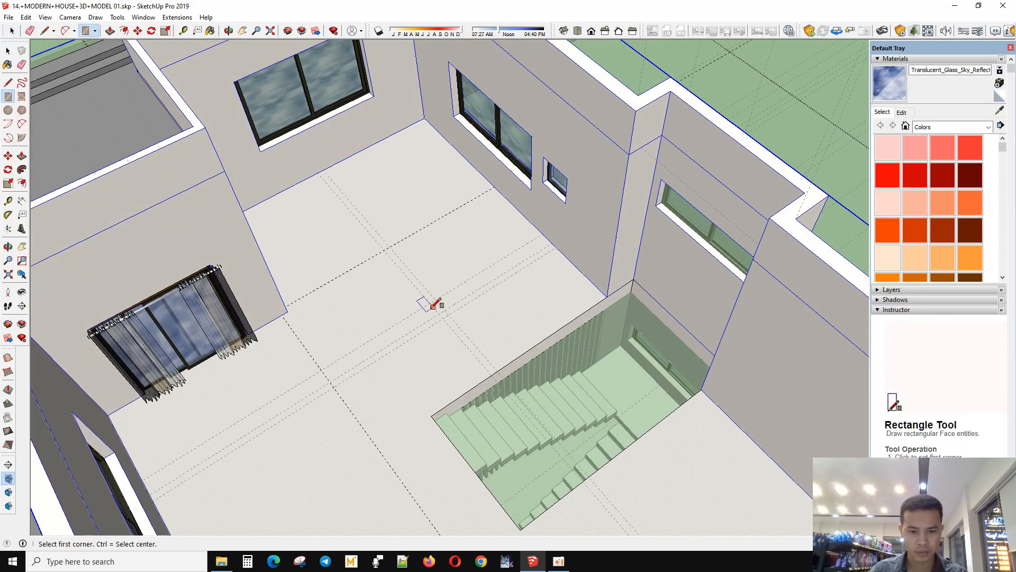
scroll(434, 307, up, 3)
click(443, 313)
click(694, 288)
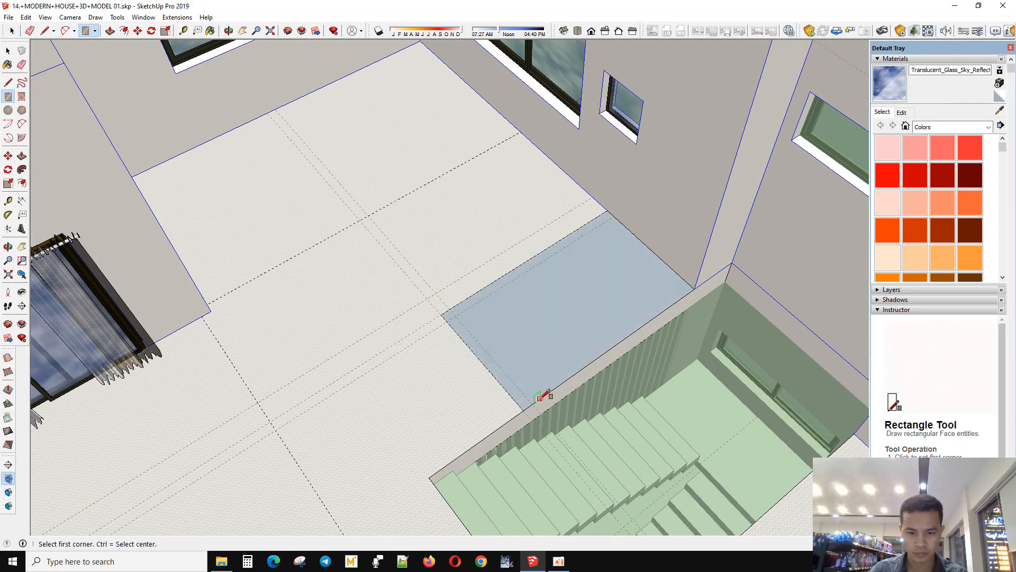
click(533, 402)
click(610, 214)
key(space)
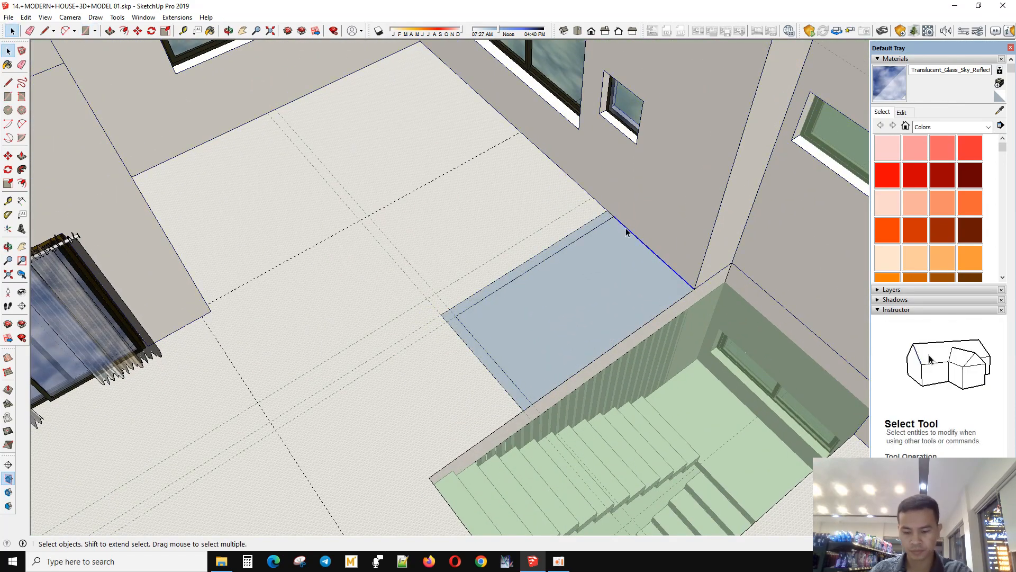
key(Delete)
- Extrude the L-shaped strip up to the horizontal line on the outer wall
key(p)
click(486, 356)
scroll(489, 327, down, 2)
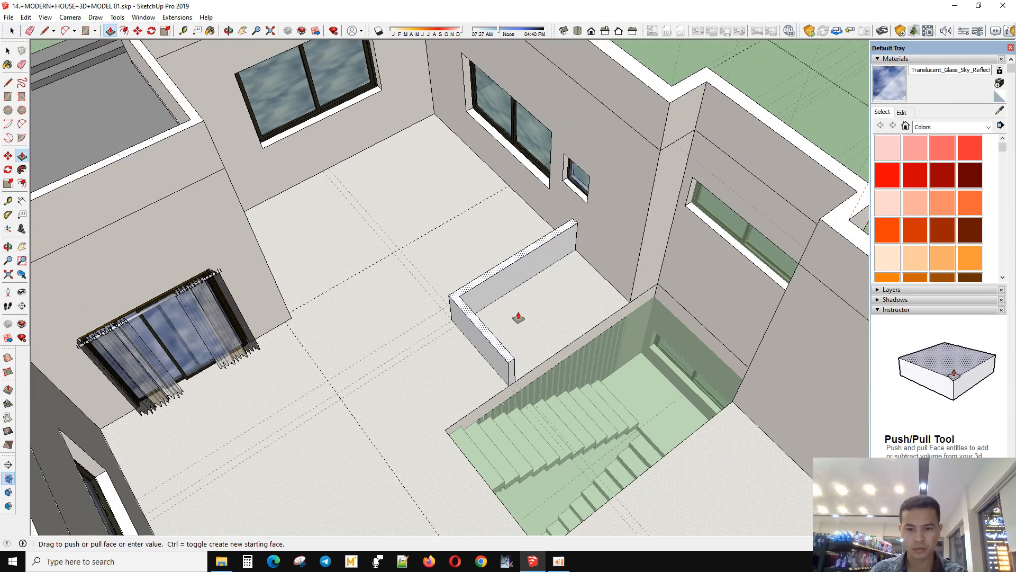
click(660, 154)
key(space)
- Place a guide 12 cm from the stair opening's long edge
scroll(656, 413, up, 3)
key(t)
click(408, 395)
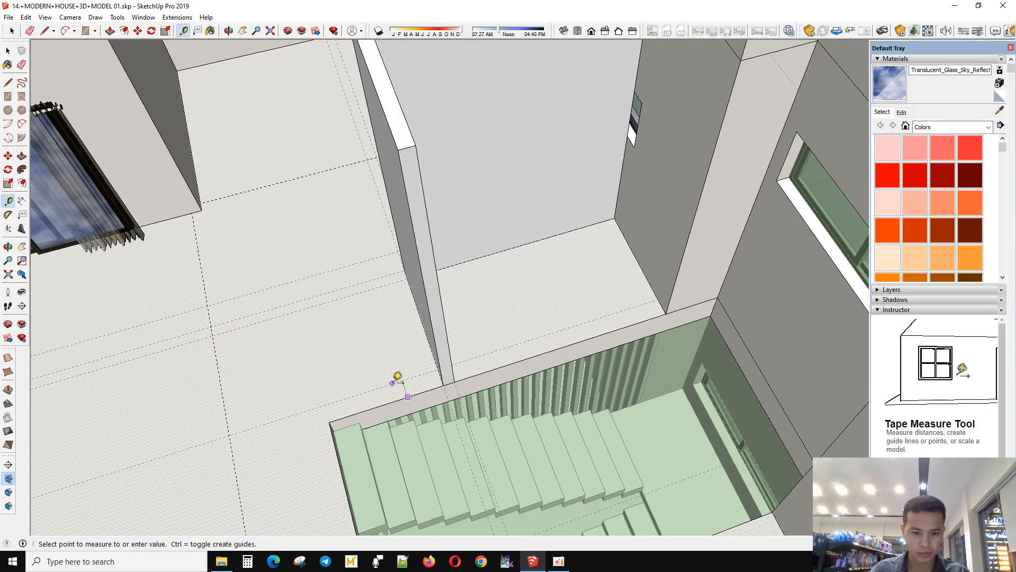
text(12)
key(Return)
- Push the end face of the L-shaped partition back to the guide beside the stair opening
key(space)
click(447, 379)
key(p)
click(445, 379)
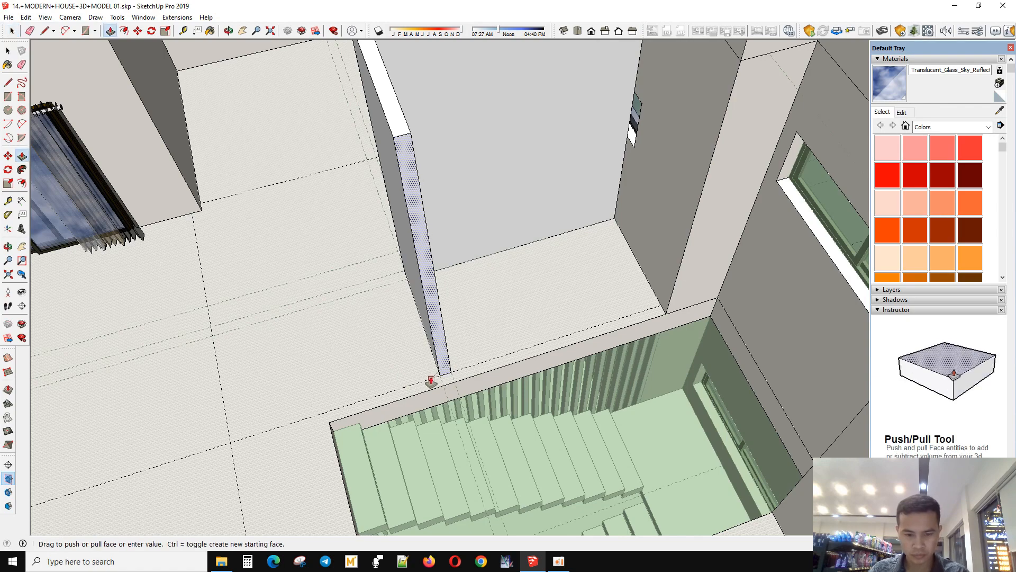
click(431, 383)
key(space)
- Draw a strip along the stair opening's long edge, raise it to the partition's height, and erase the seam on its face
key(r)
click(325, 415)
click(660, 311)
key(space)
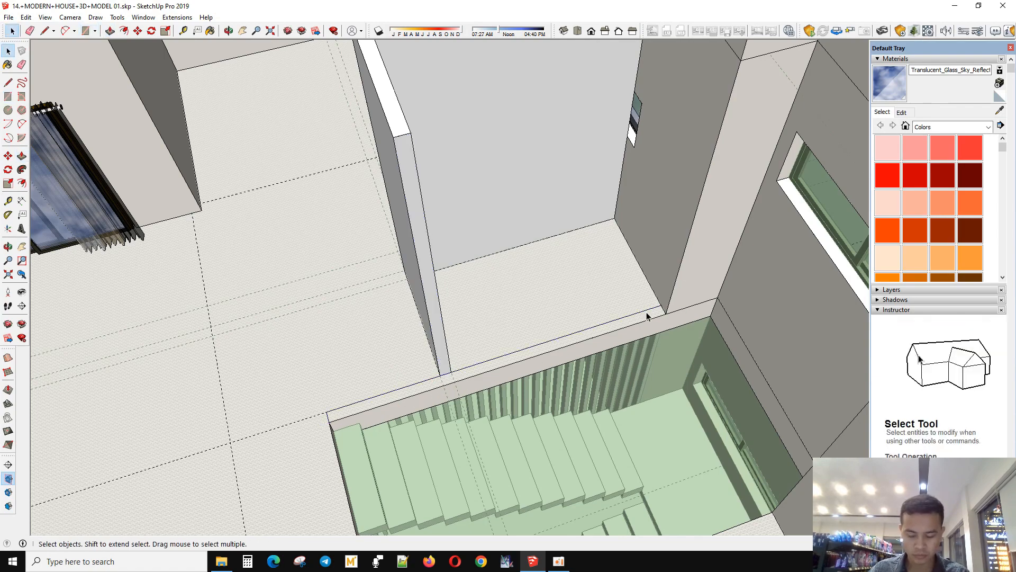
key(p)
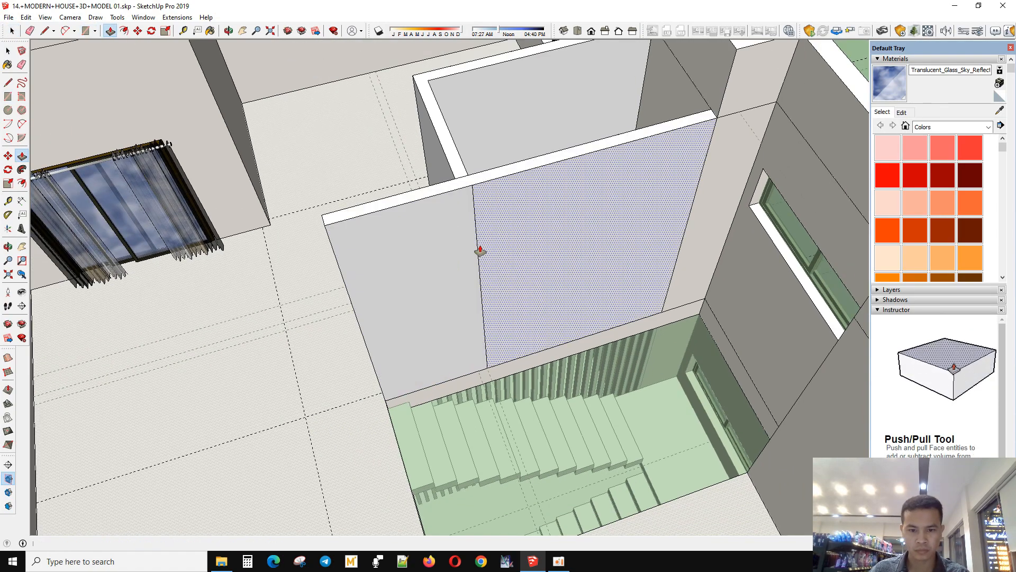
key(space)
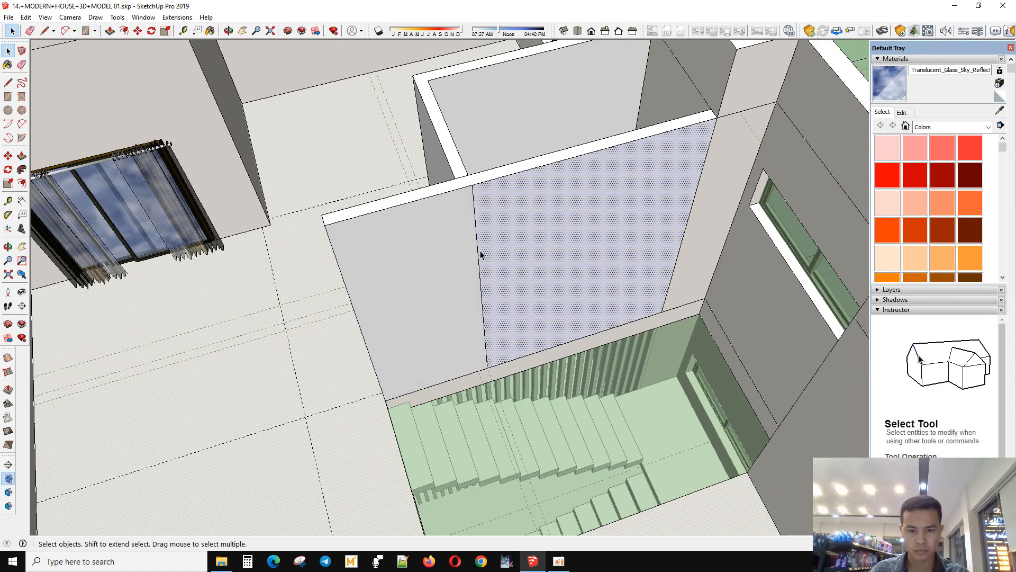
click(479, 259)
key(Delete)
- Extend the end of the stair-side wall to the lengthwise floor guide
scroll(512, 294, down, 2)
middle_drag(521, 304, 551, 361)
scroll(546, 359, up, 3)
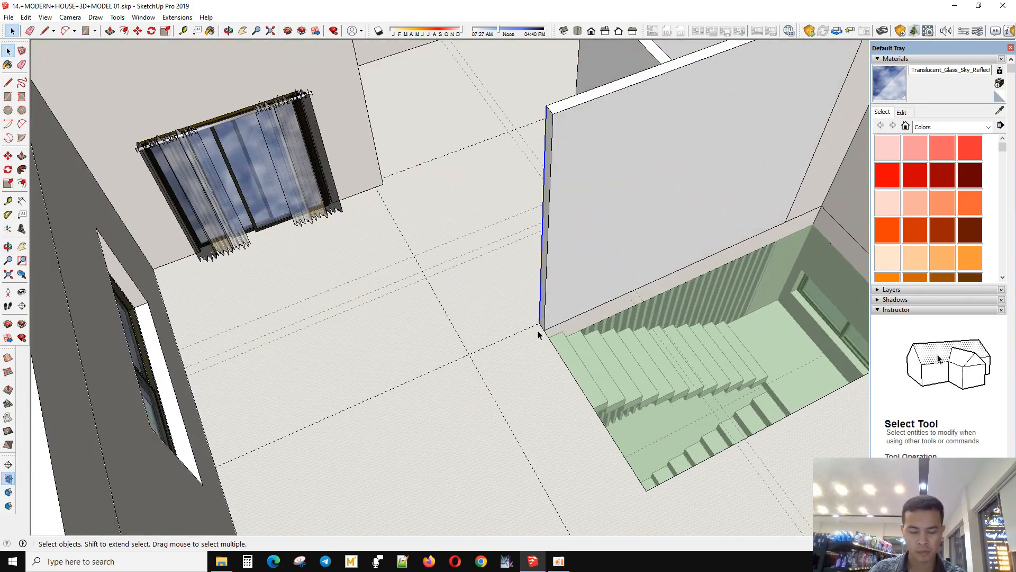
scroll(538, 330, up, 2)
key(p)
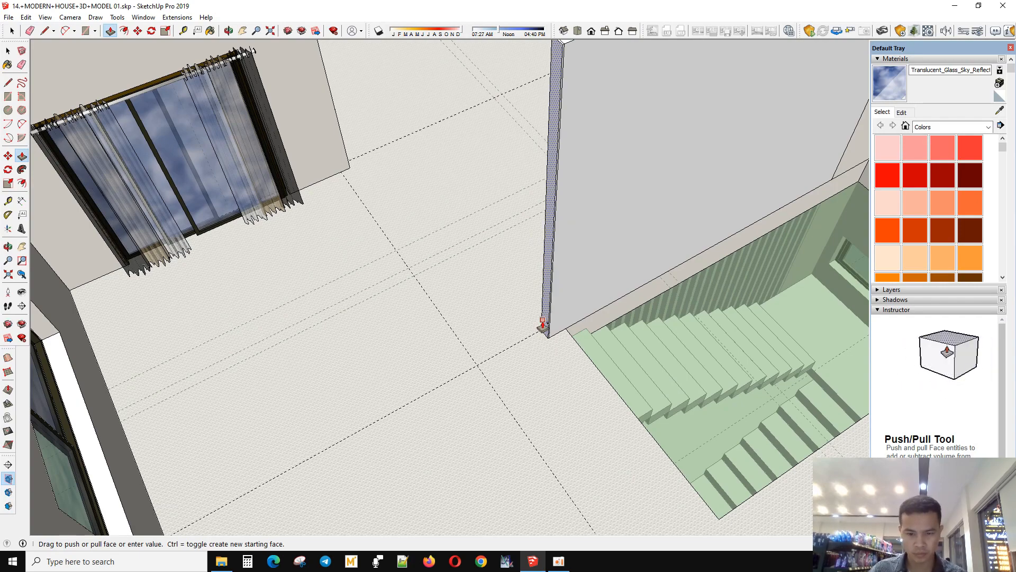
drag(540, 329, 463, 374)
scroll(452, 374, down, 3)
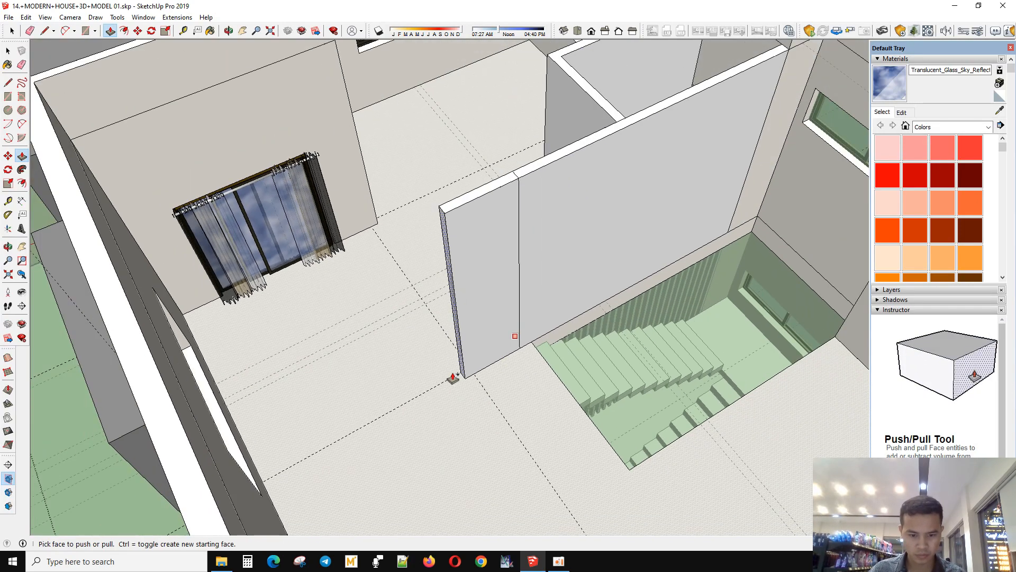
- Extend the stair-side wall as a separate section until it meets the opposite outer wall
middle_drag(451, 374, 283, 379)
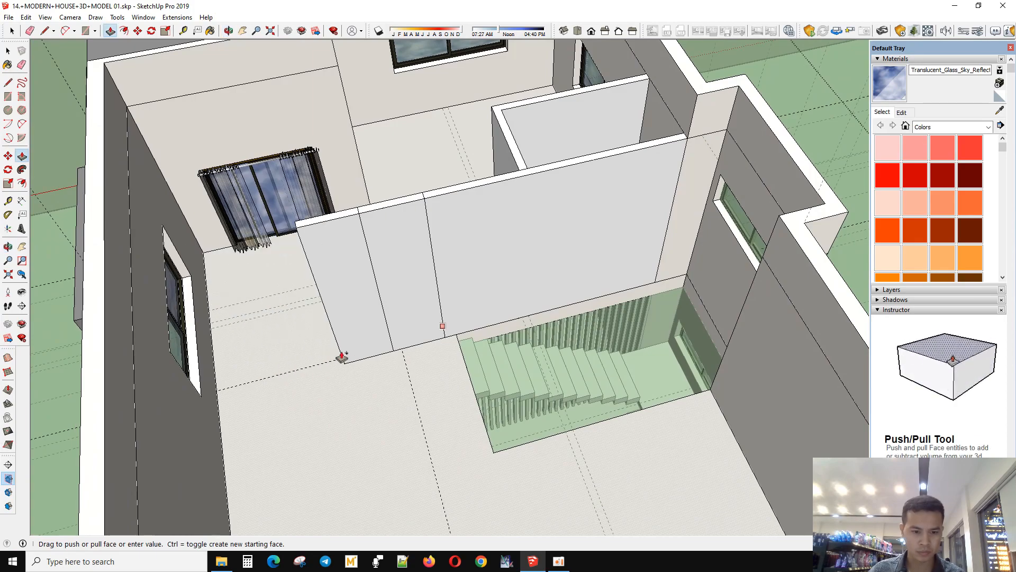
middle_drag(340, 356, 848, 288)
scroll(488, 287, up, 2)
middle_drag(471, 286, 524, 318)
scroll(457, 183, up, 1)
key(space)
- Measure from the corner beside the curtained window towards the new dividing wall
key(t)
click(458, 186)
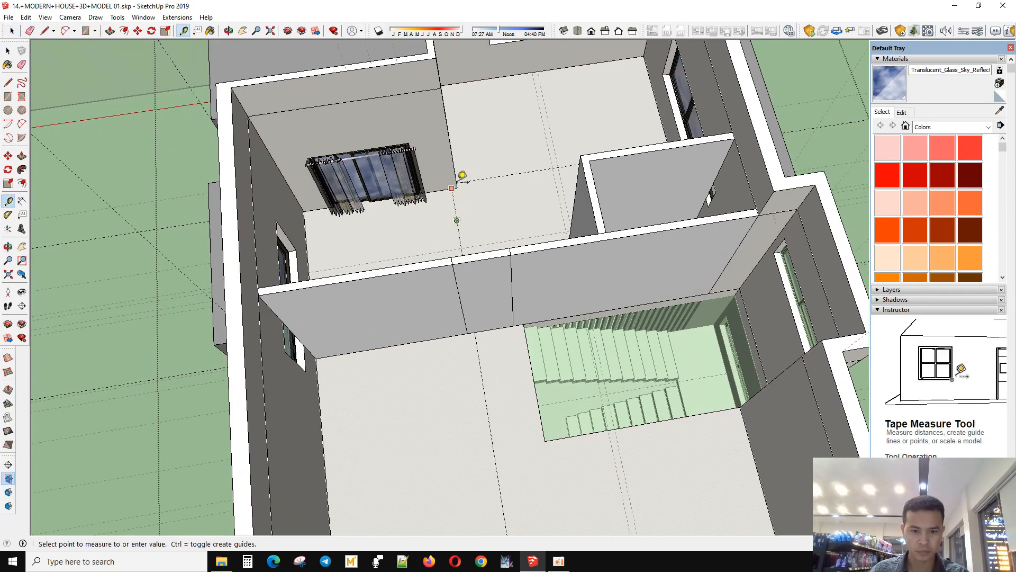
scroll(460, 189, up, 1)
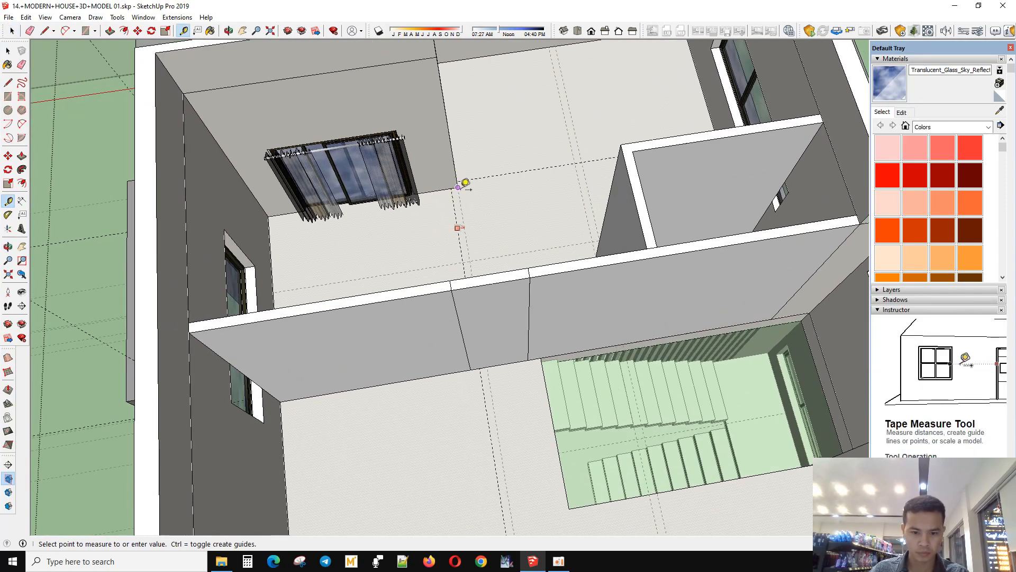
scroll(515, 294, down, 6)
middle_drag(515, 295, 538, 214)
scroll(538, 214, up, 5)
scroll(521, 212, up, 4)
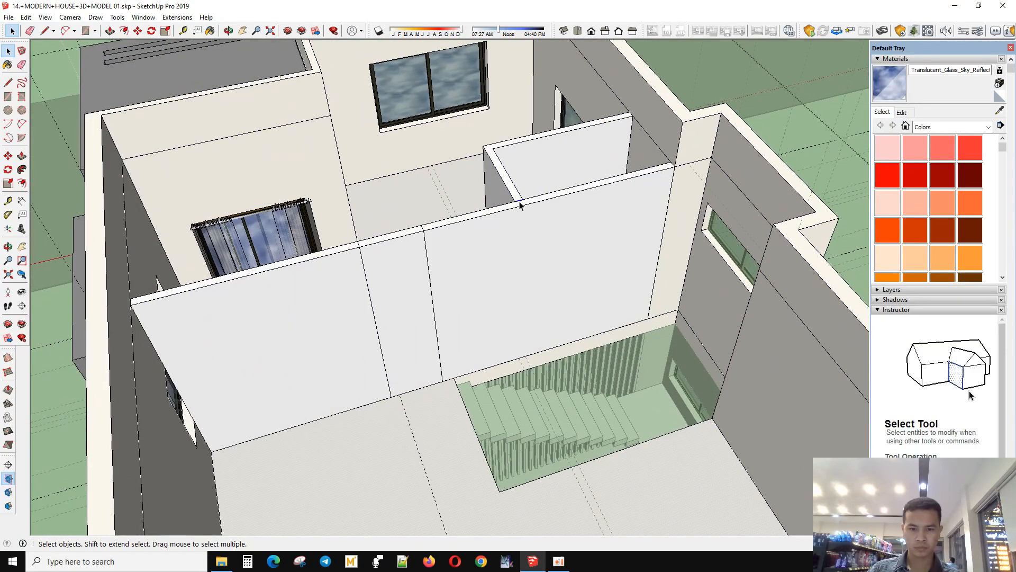
- Raise the top face of the L-shaped partition and stair-side wall section to the top of the outer walls
key(p)
click(516, 201)
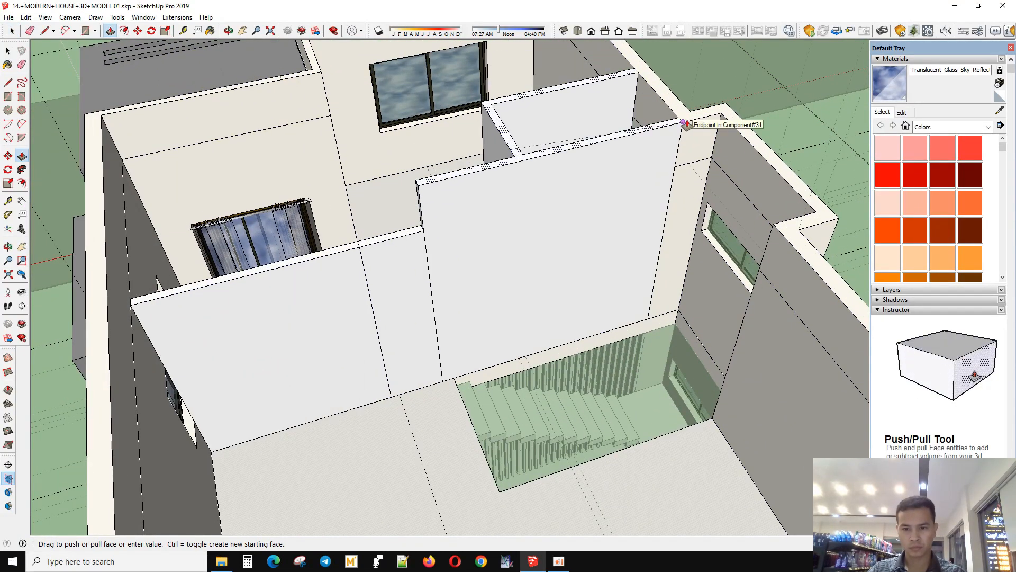
click(684, 125)
key(space)
- Raise the remaining lower section of the dividing wall to match the neighbouring sections
scroll(658, 184, down, 2)
key(p)
click(420, 230)
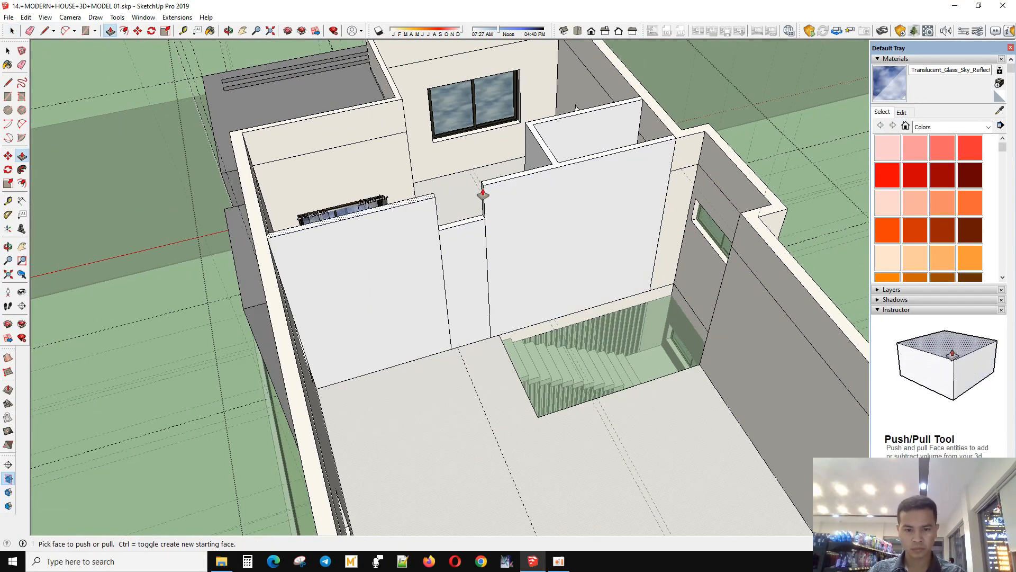
click(483, 185)
key(space)
- Place a pair of parallel guides across the large room alongside the stair opening's end
scroll(436, 240, down, 4)
middle_drag(521, 233, 270, 222)
scroll(376, 171, up, 3)
middle_drag(232, 254, 616, 279)
scroll(616, 279, down, 3)
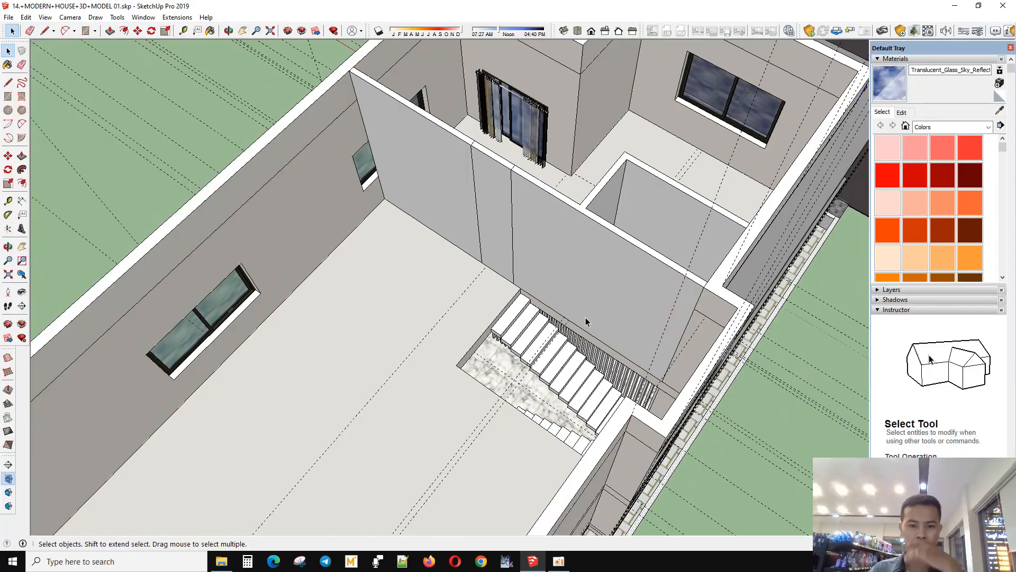
middle_drag(585, 317, 635, 238)
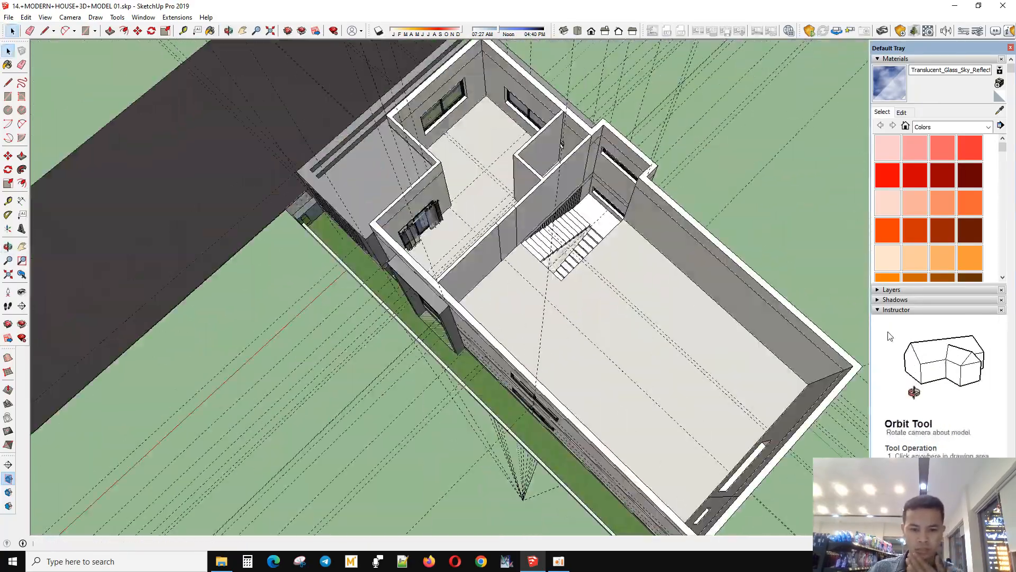
scroll(791, 226, up, 3)
key(t)
click(803, 228)
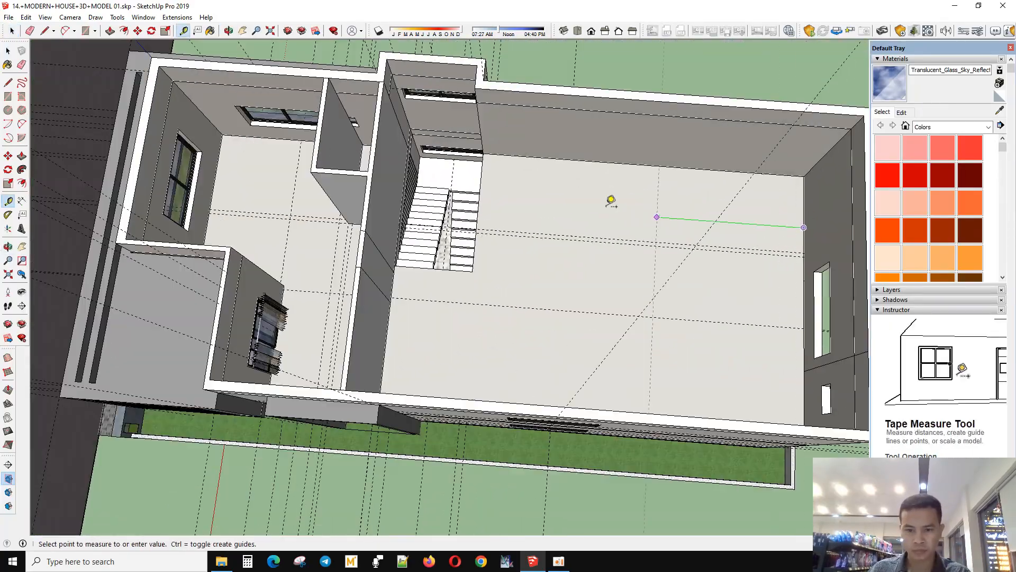
click(489, 168)
scroll(490, 174, up, 2)
middle_drag(543, 248, 339, 249)
click(448, 267)
click(629, 248)
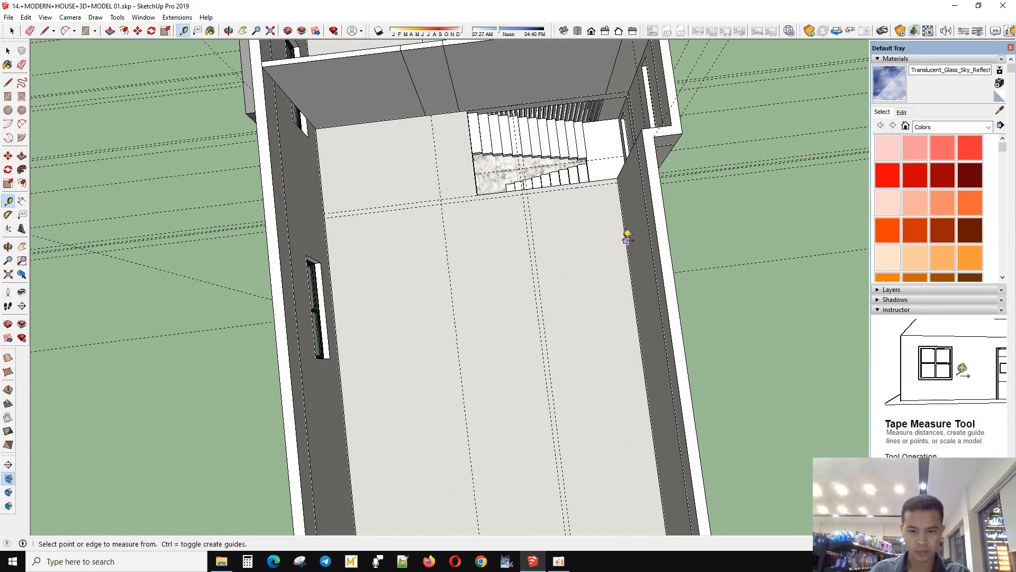
- Place a lengthwise guide in the large room measured from the side wall, and add a parallel guide 10 cm from it
click(625, 236)
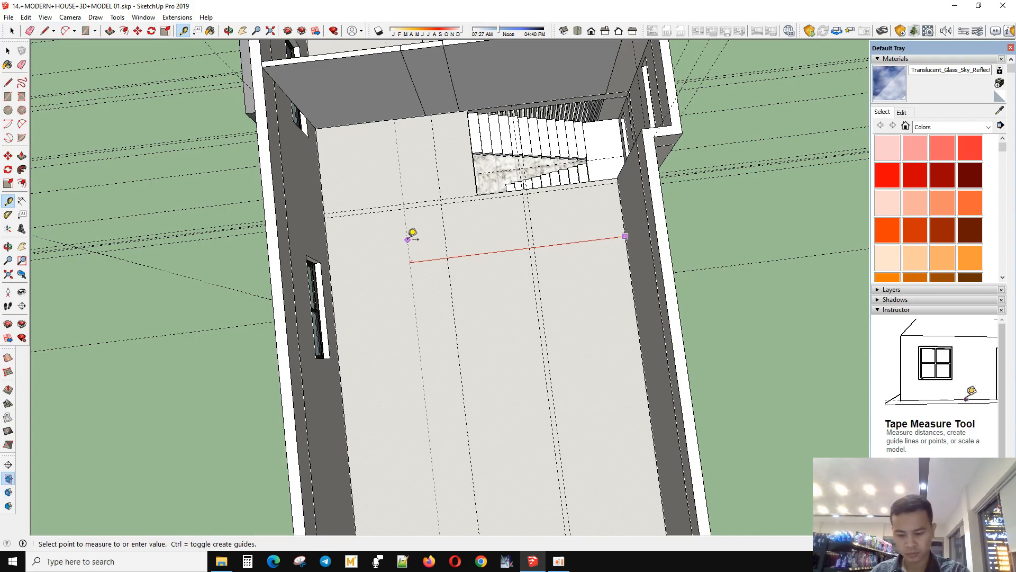
scroll(412, 234, up, 2)
text(10)
key(Return)
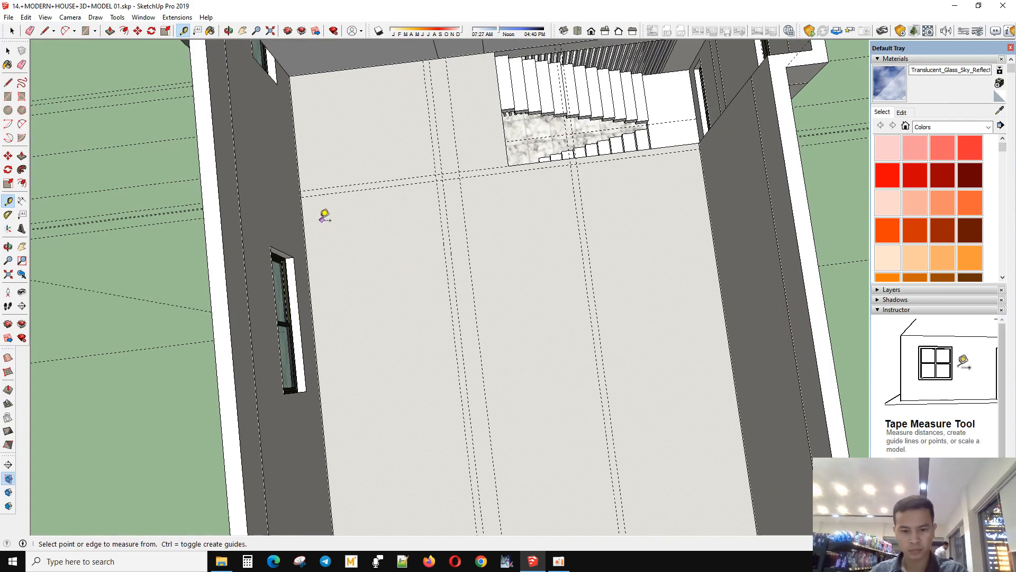
middle_drag(325, 216, 411, 392)
key(r)
click(416, 157)
click(416, 379)
scroll(404, 347, down, 3)
- Open the floor slab for editing and draw a narrow wall-footprint rectangle between the crosswise guides alongside the stair opening's end
key(space)
scroll(462, 353, up, 2)
double_click(463, 354)
scroll(413, 264, up, 3)
click(300, 150)
middle_drag(411, 294, 440, 315)
key(r)
click(433, 116)
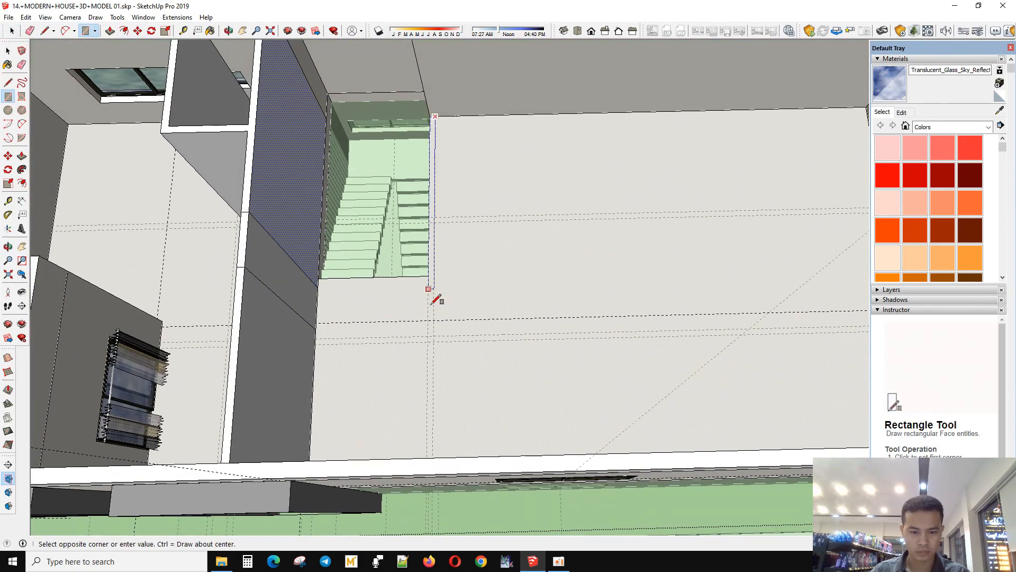
scroll(426, 343, up, 2)
click(426, 339)
- Draw a narrow wall-footprint rectangle along the lengthwise guides from the stair-end strip's corner to the rear wall
click(434, 331)
scroll(297, 359, down, 2)
scroll(732, 350, up, 2)
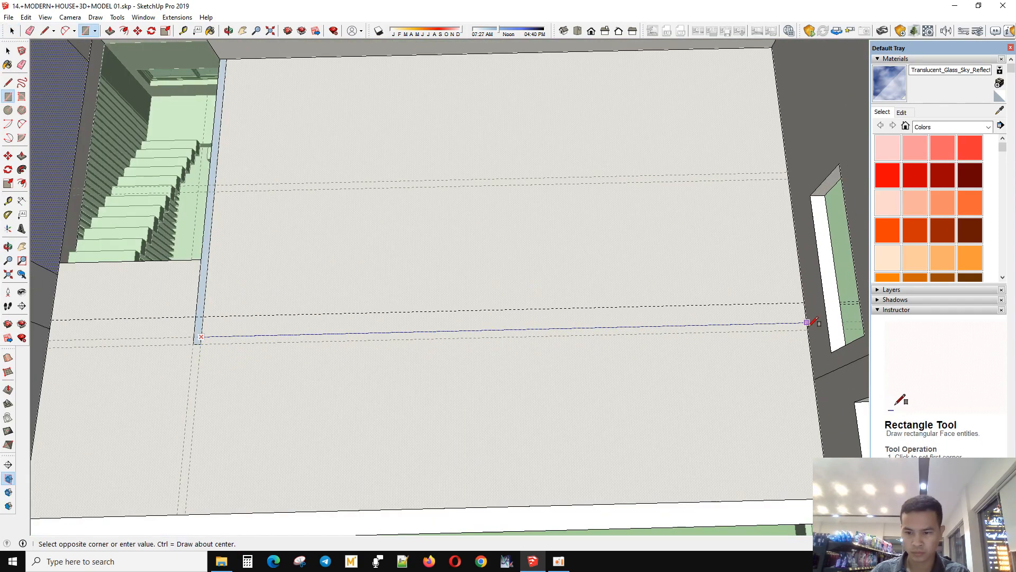
click(807, 329)
scroll(582, 334, down, 3)
middle_drag(574, 329, 612, 159)
key(t)
click(612, 164)
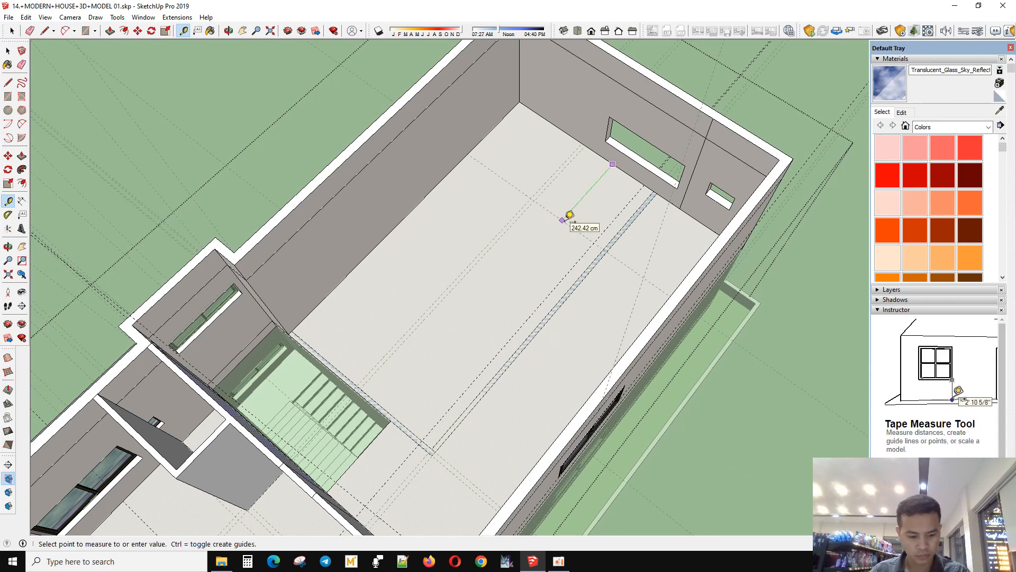
click(569, 214)
scroll(567, 215, up, 3)
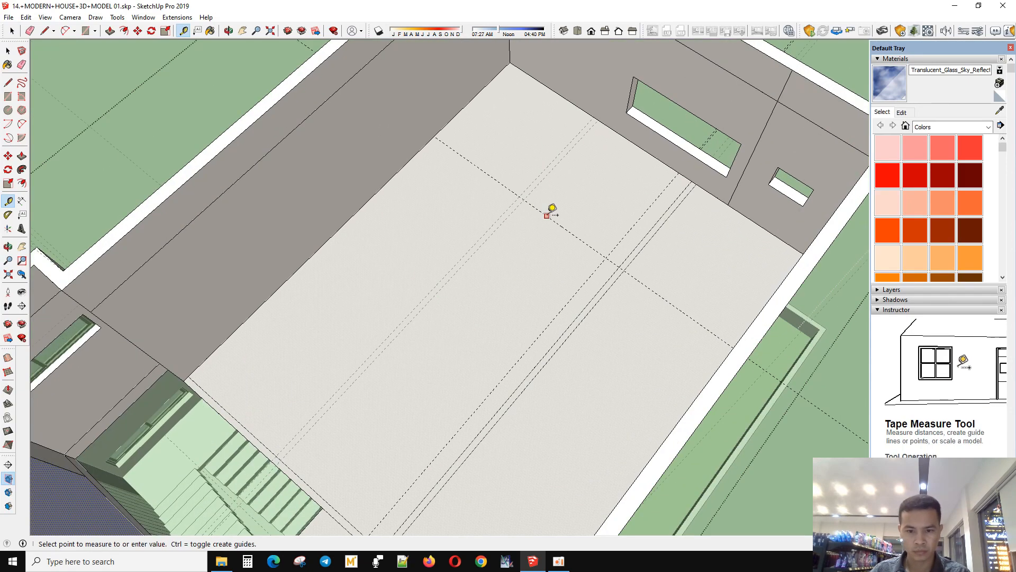
scroll(540, 220, down, 3)
middle_drag(540, 221, 227, 286)
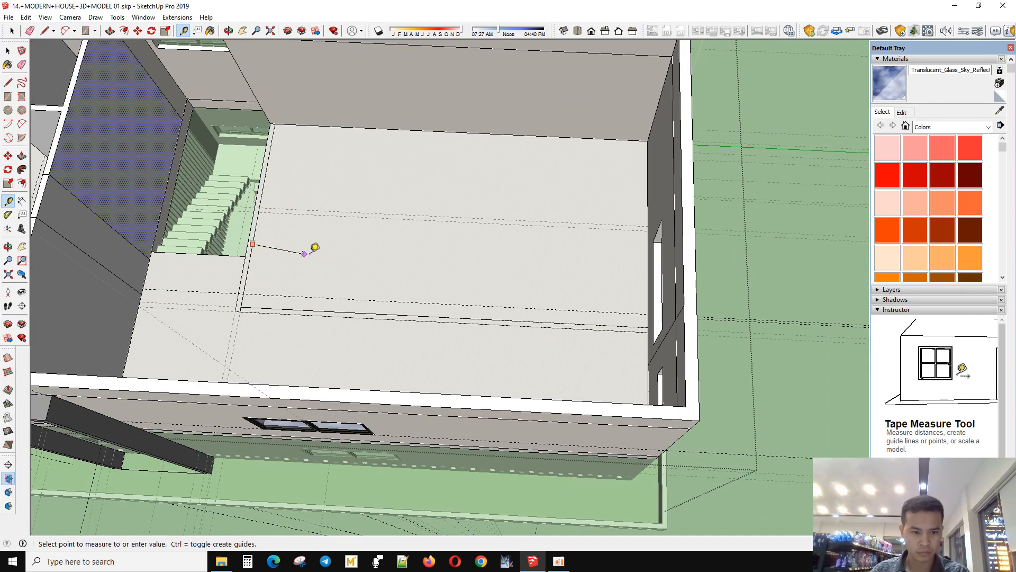
click(340, 246)
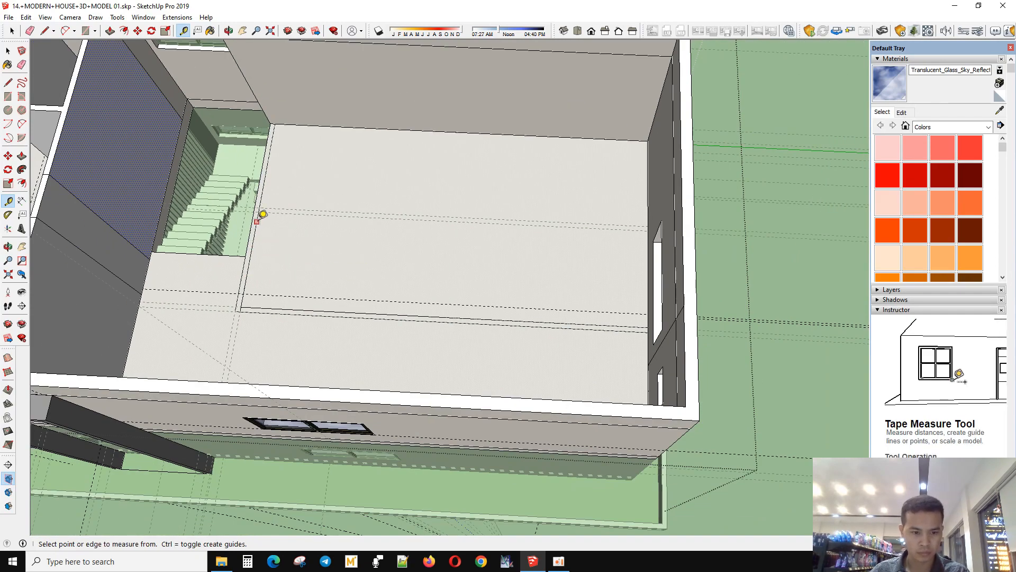
click(360, 227)
click(327, 268)
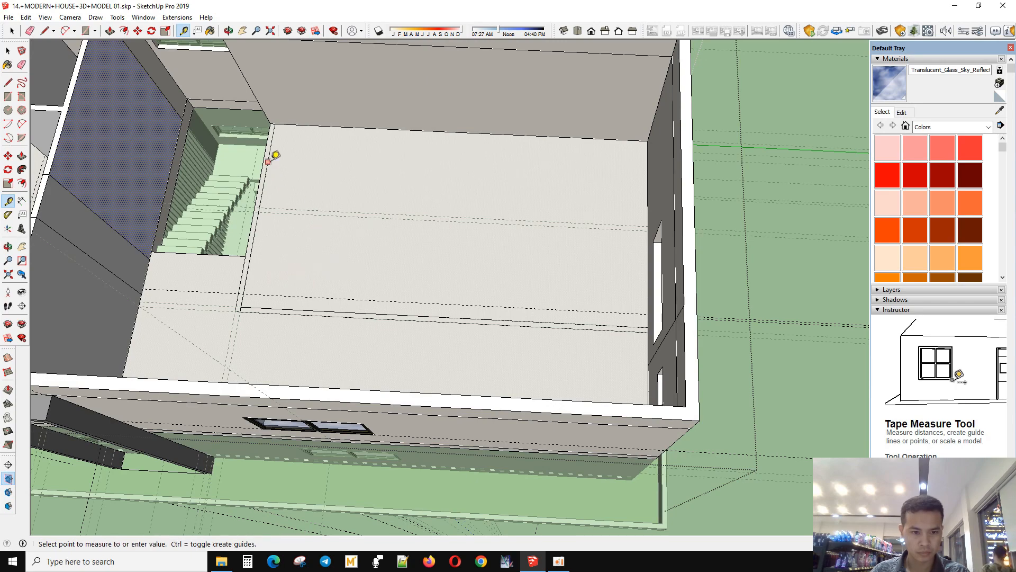
key(space)
- Place a crosswise guide in the large room measured from the stair-end strip, and add a parallel guide 10 cm from it
key(t)
click(246, 279)
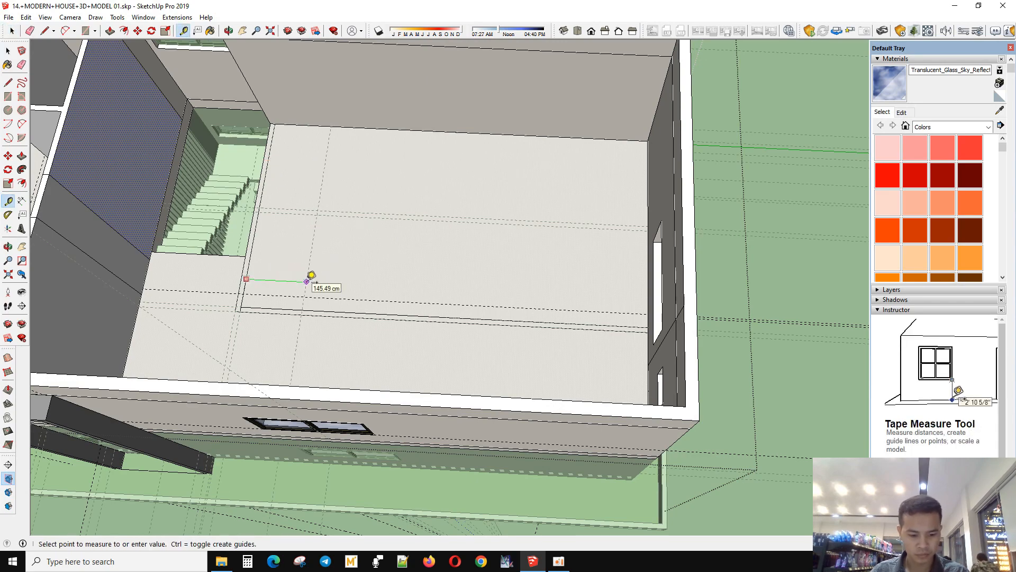
click(362, 236)
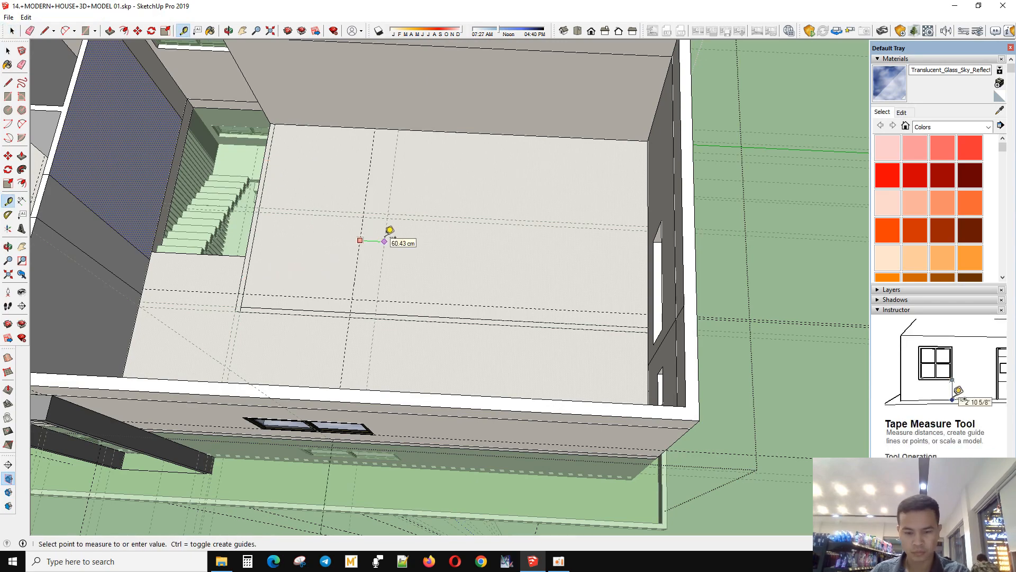
text(10)
key(Return)
- Place a crosswise guide 180 cm from the new pair toward the rear wall, and add a parallel guide 12 cm beyond it
middle_drag(385, 237, 631, 218)
scroll(632, 217, up, 1)
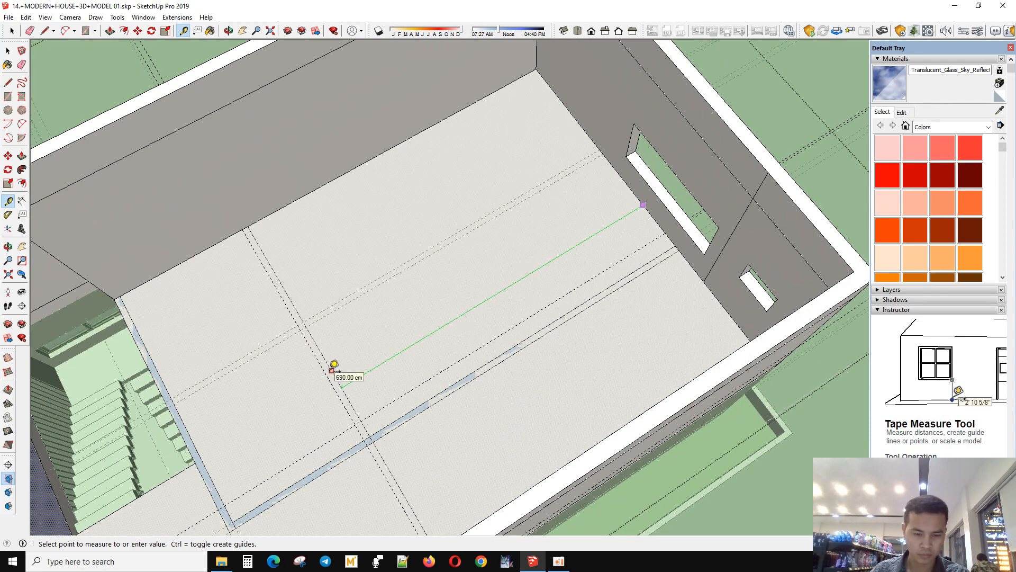
click(337, 366)
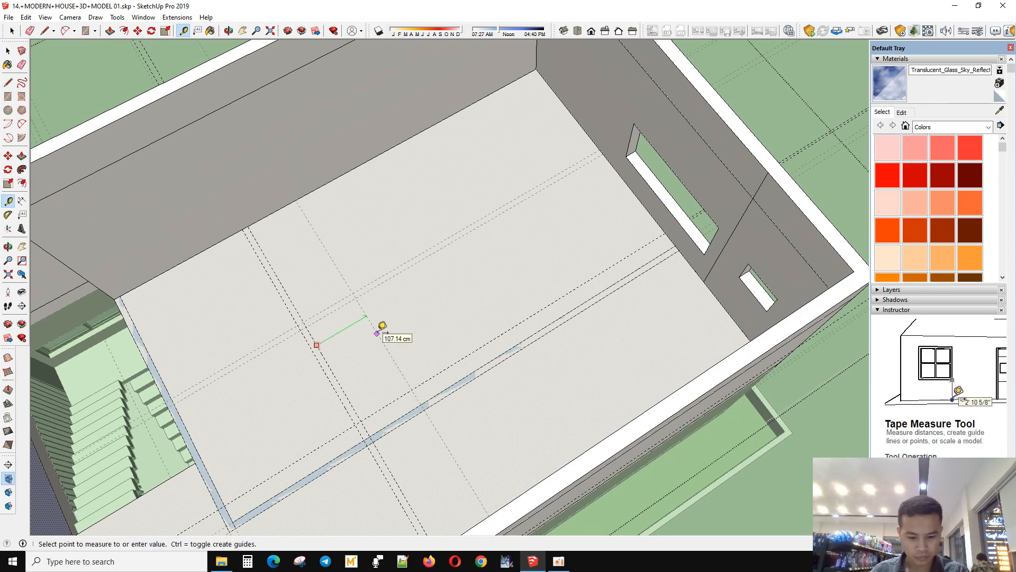
text(180)
key(Return)
middle_drag(377, 333, 397, 266)
scroll(375, 209, up, 1)
scroll(355, 308, down, 2)
scroll(357, 199, up, 2)
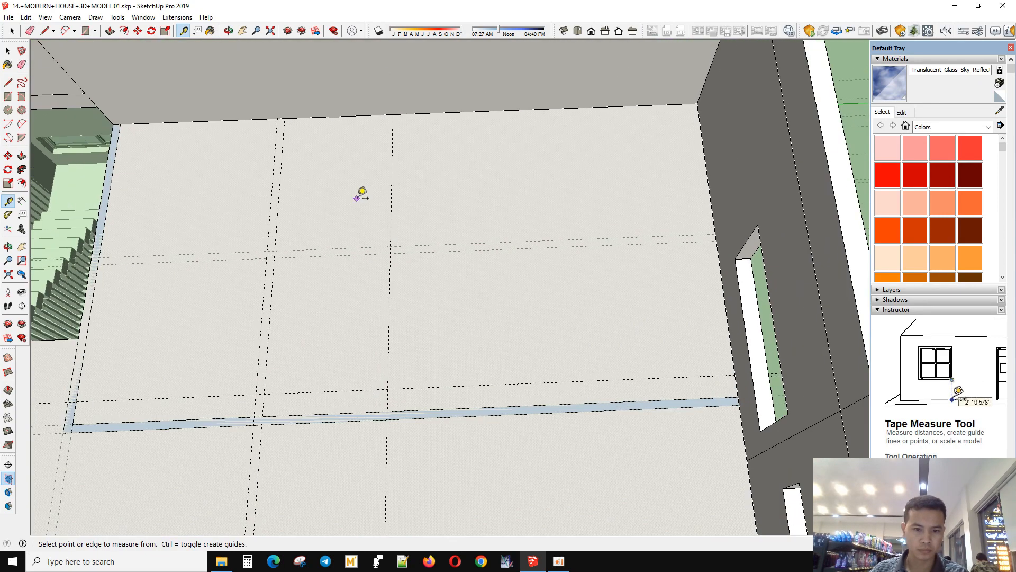
key(Escape)
click(392, 171)
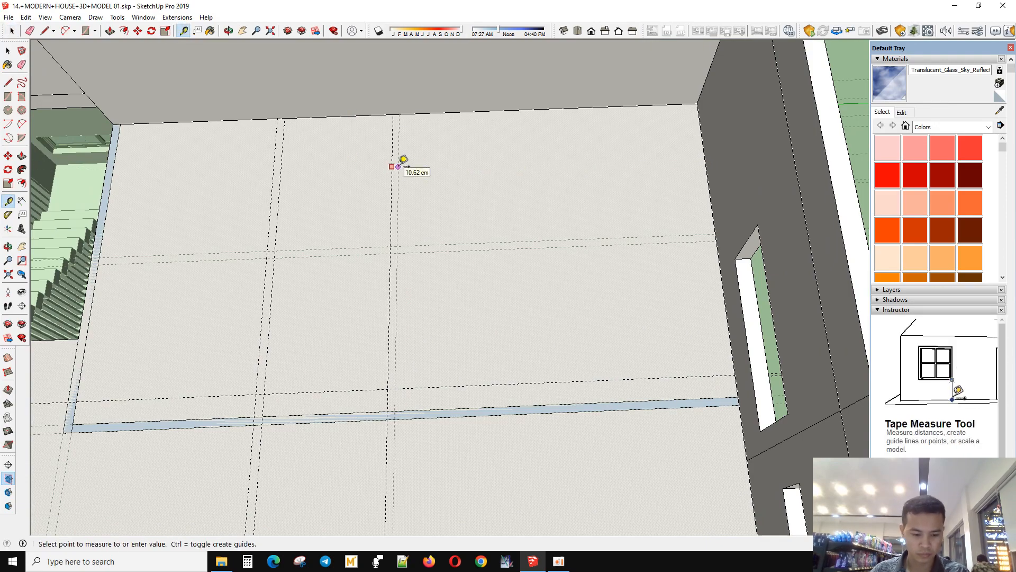
text(12)
key(Return)
- Place a lengthwise guide 180 cm from the long side wall, crossing both crosswise guide pairs
middle_drag(479, 265, 297, 305)
scroll(399, 345, down, 1)
middle_drag(399, 345, 587, 338)
scroll(372, 279, down, 2)
scroll(371, 313, up, 3)
middle_drag(479, 351, 420, 365)
scroll(501, 327, up, 1)
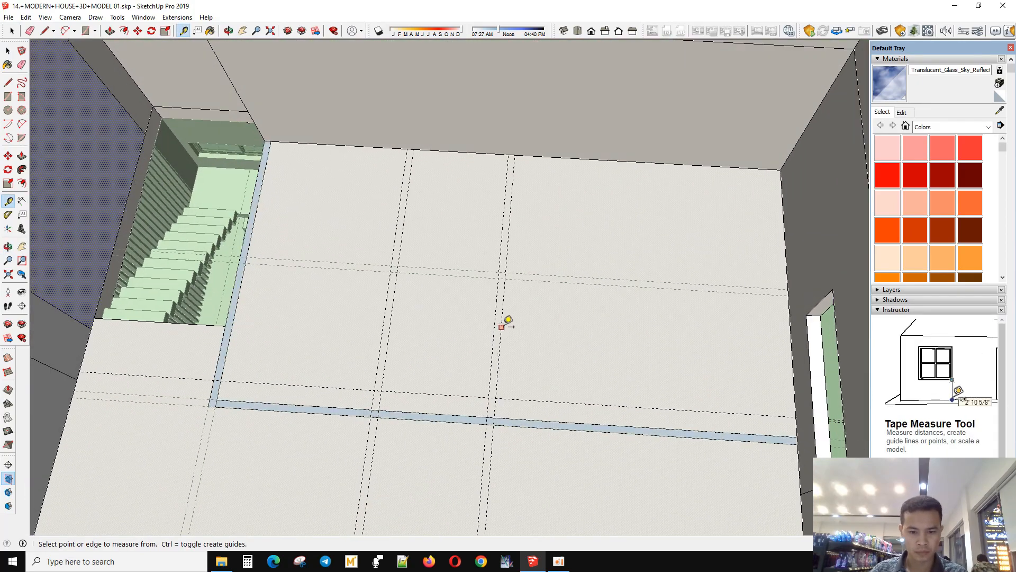
scroll(447, 286, down, 1)
middle_drag(447, 286, 427, 315)
scroll(485, 282, up, 1)
middle_drag(524, 339, 447, 163)
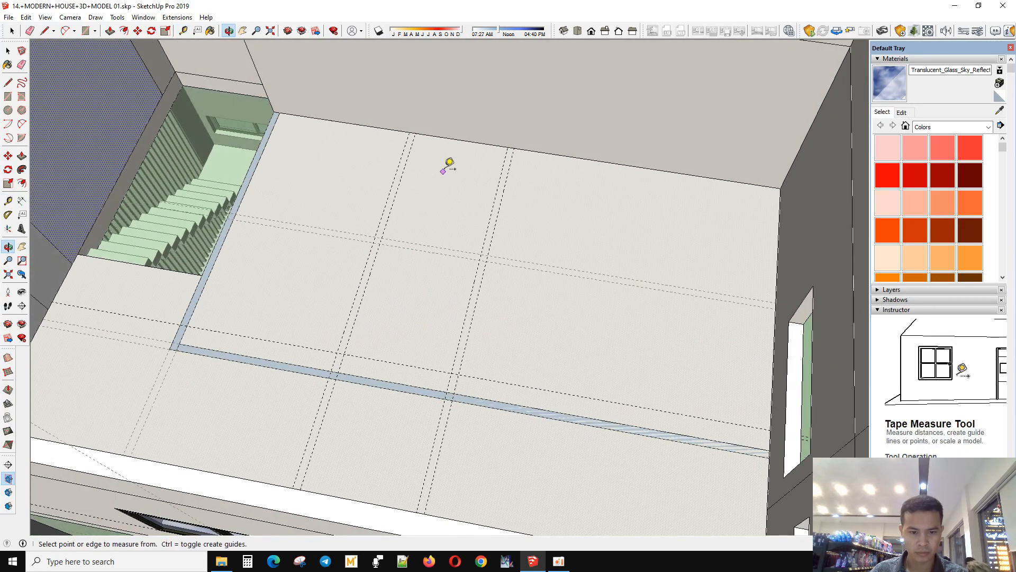
click(461, 140)
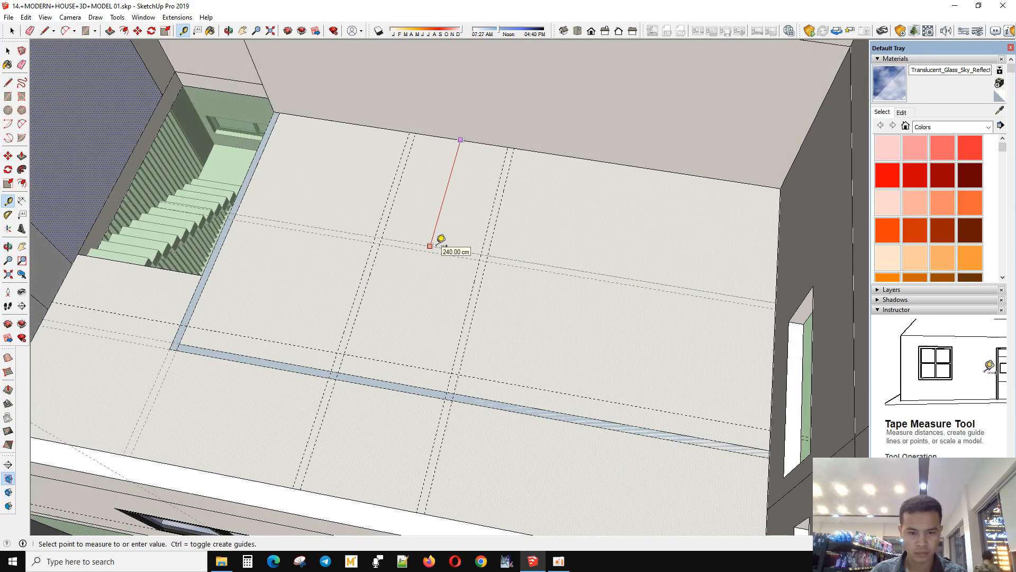
middle_drag(441, 239, 445, 303)
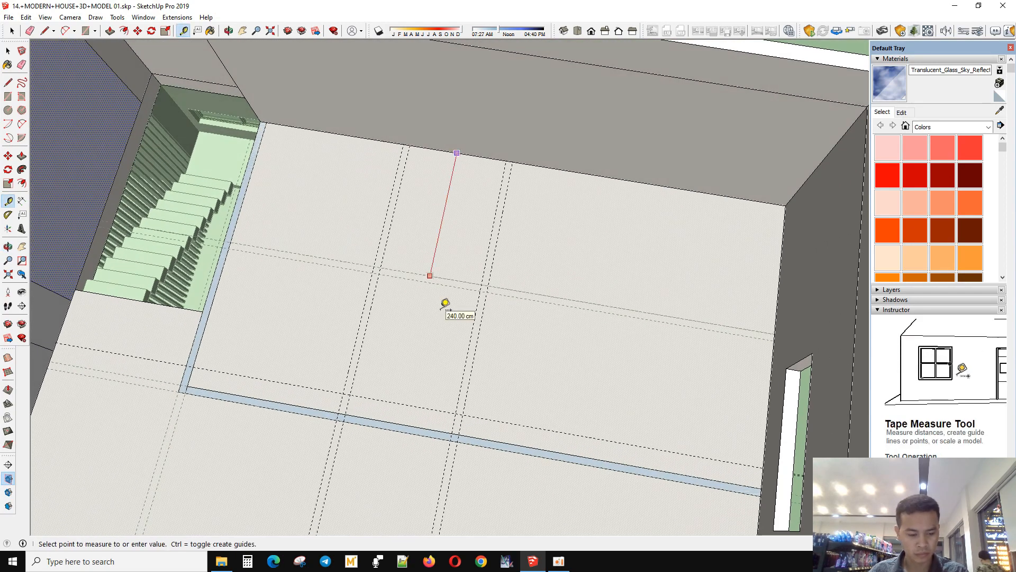
text(1500)
key(Return)
scroll(406, 231, up, 2)
click(418, 243)
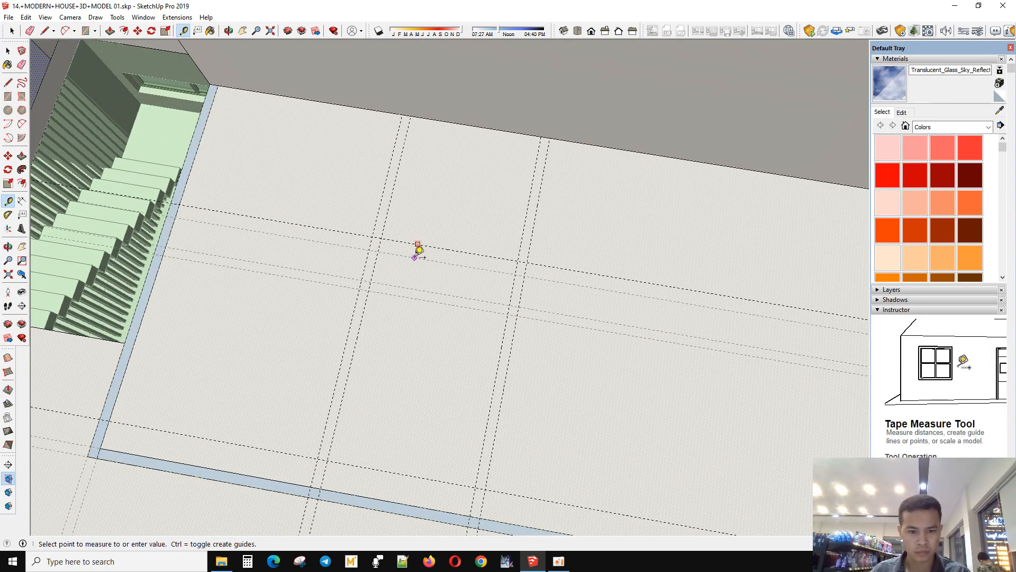
text(180)
key(Return)
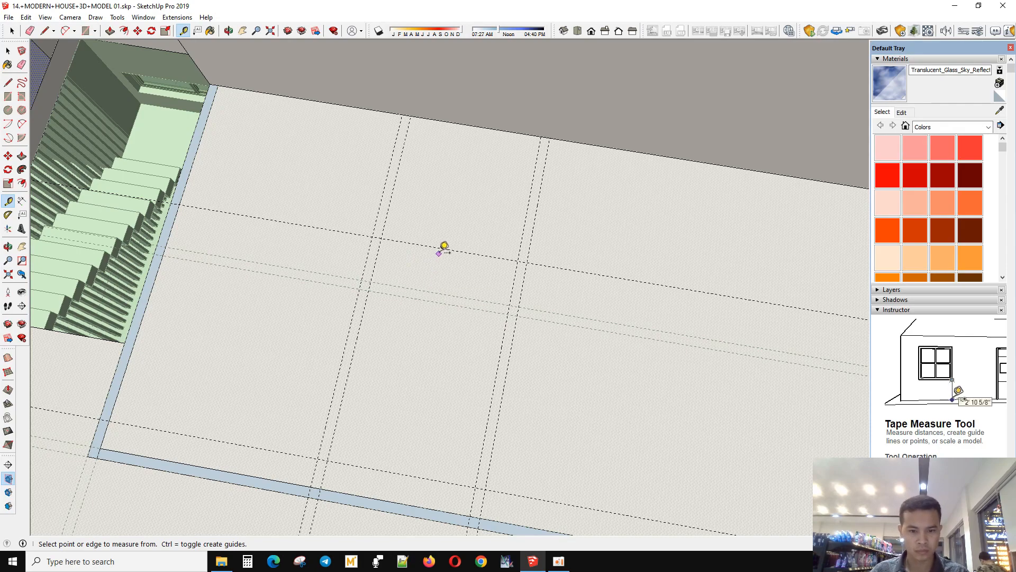
- Add a parallel guide 12 cm from the new lengthwise guide
click(439, 247)
text(12)
key(Return)
key(space)
- Draw two narrow wall-footprint rectangles along the crosswise guide pairs, from the lengthwise strip to the long side wall
scroll(405, 295, down, 3)
middle_drag(405, 294, 292, 300)
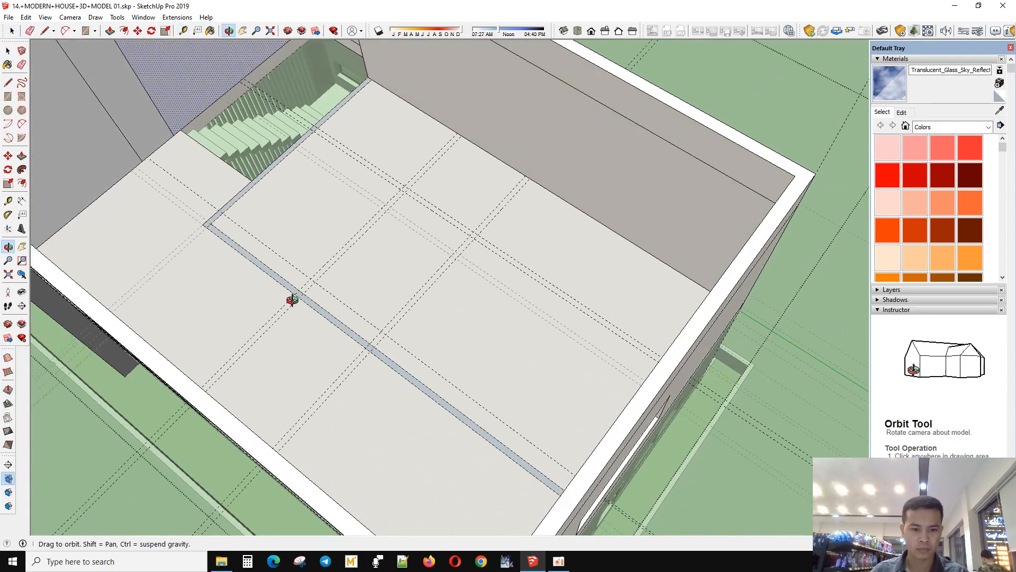
key(r)
click(299, 289)
click(470, 143)
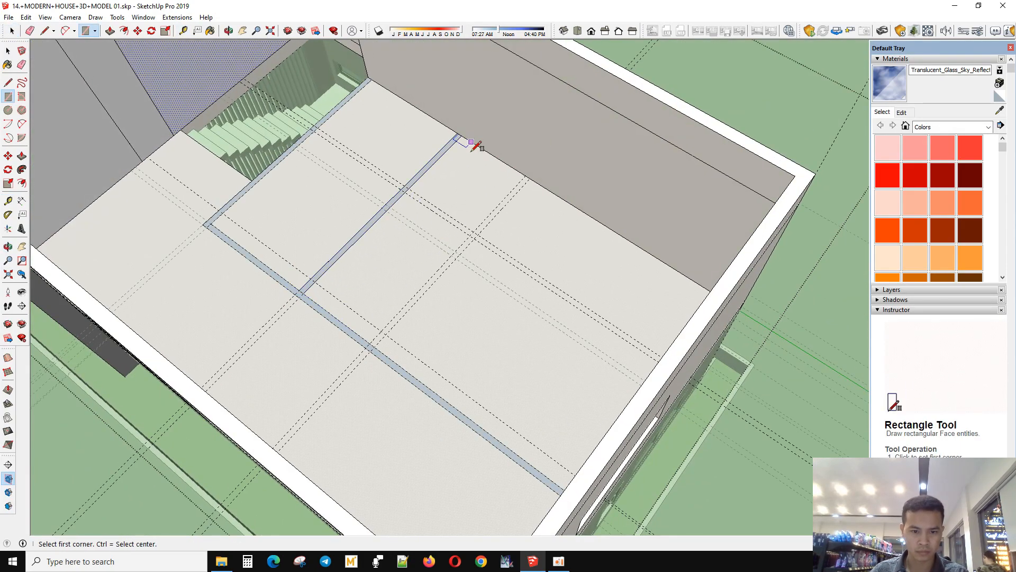
click(373, 349)
click(526, 176)
- Draw a short wall-footprint rectangle along the new lengthwise guides, joining the two crosswise strips
scroll(482, 237, up, 2)
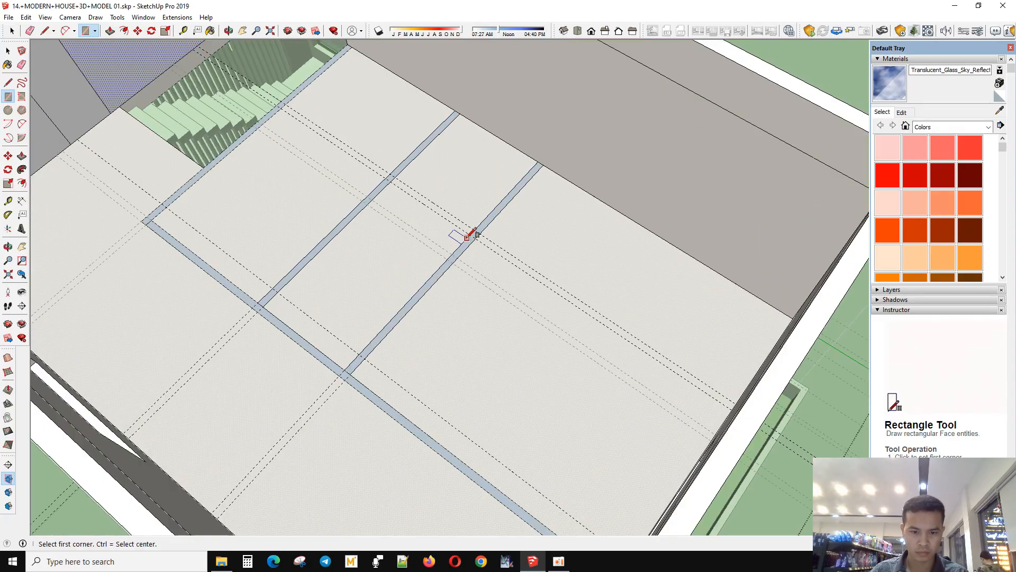
click(471, 232)
click(394, 181)
key(space)
- Examine the partition footprint layout on the large room's floor from several angles
scroll(462, 247, down, 1)
scroll(460, 246, down, 3)
middle_drag(450, 277, 346, 311)
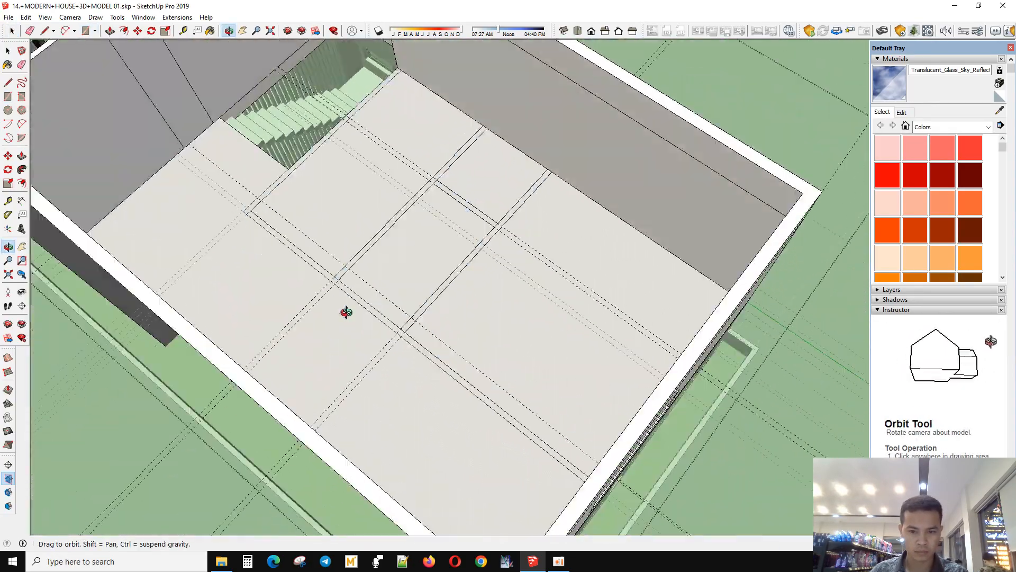
scroll(454, 245, up, 4)
scroll(510, 186, up, 2)
scroll(508, 184, down, 2)
middle_drag(506, 183, 570, 285)
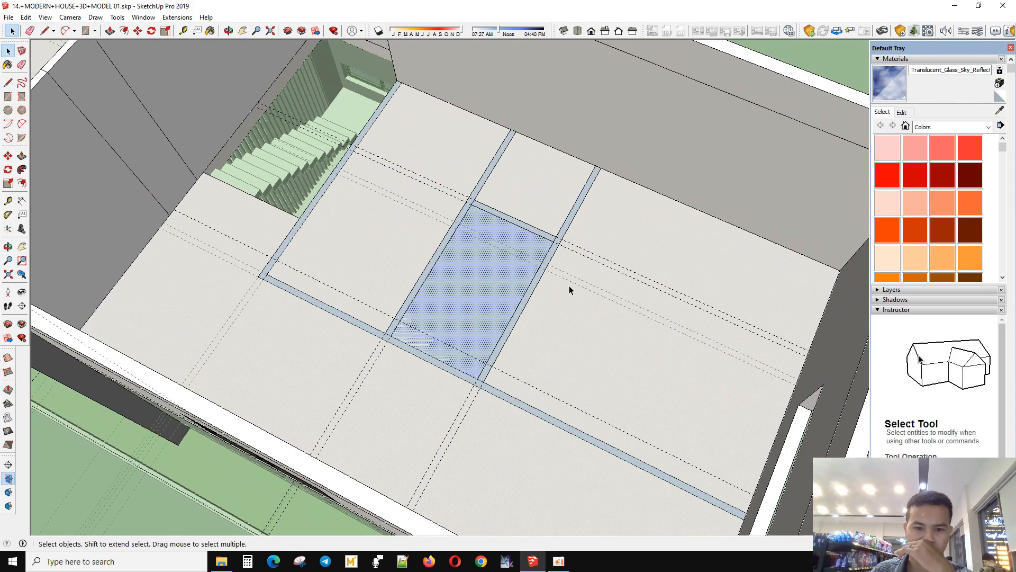
scroll(377, 309, down, 2)
middle_drag(377, 309, 626, 308)
key(r)
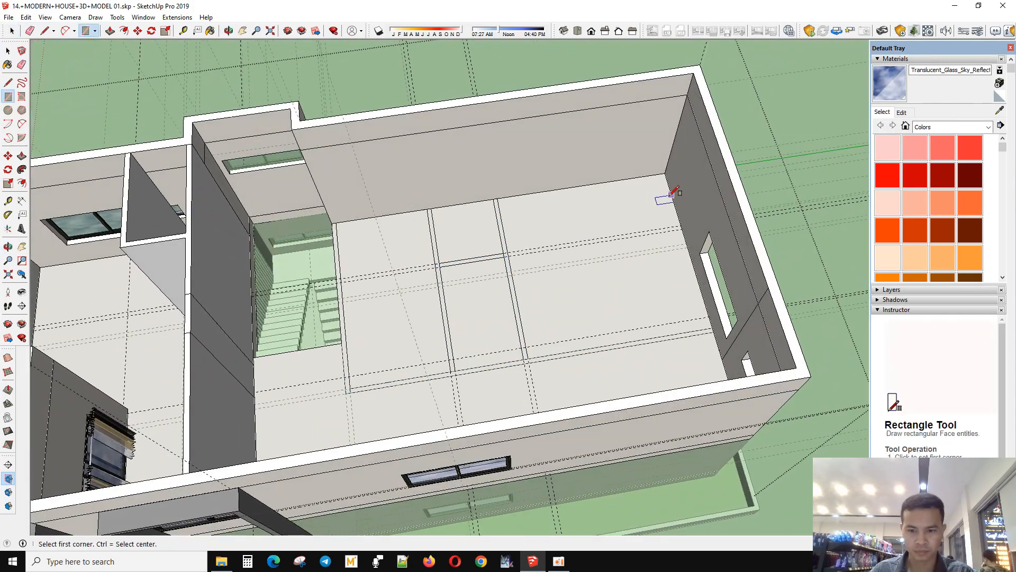
key(t)
key(space)
- Open the floor slab for editing and extrude its rear edge face outward into a ledge beyond the rear wall
scroll(633, 281, down, 3)
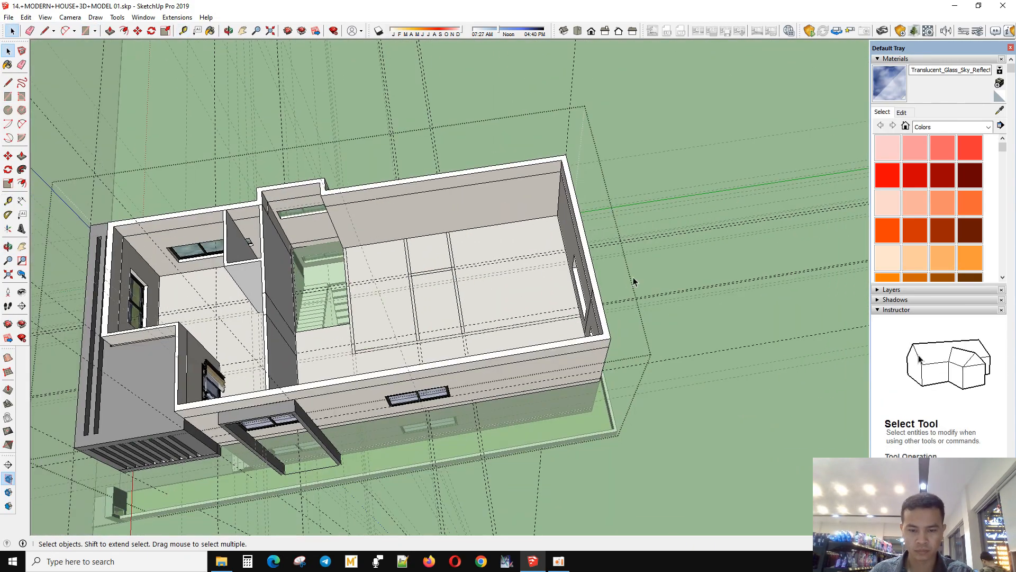
middle_drag(633, 281, 526, 319)
scroll(561, 259, up, 3)
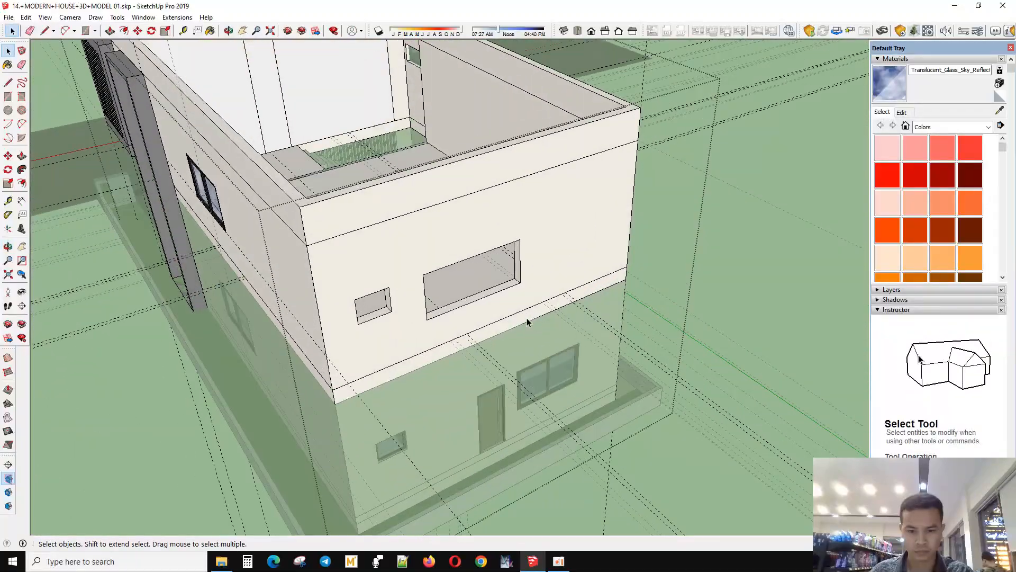
triple_click(526, 319)
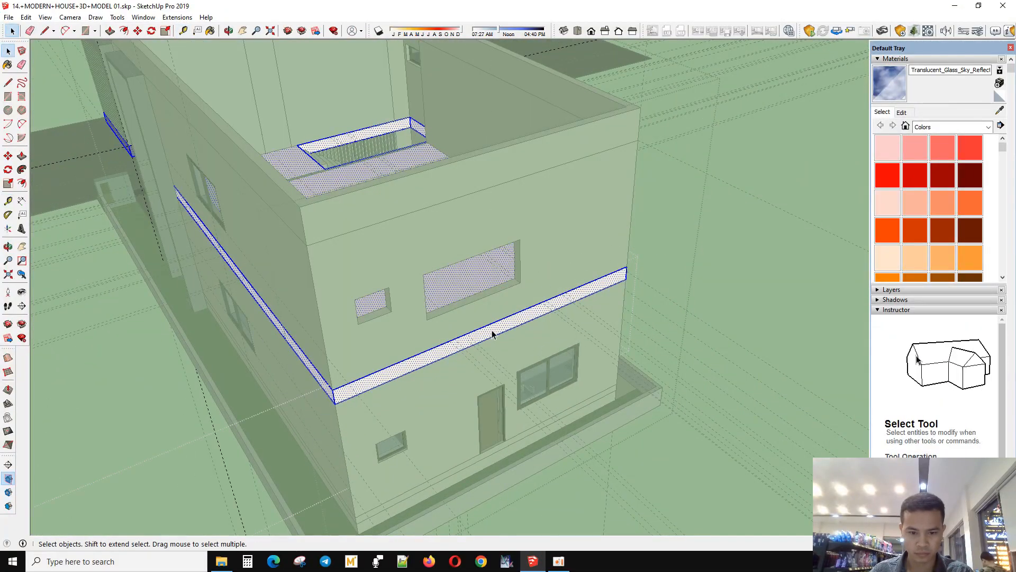
middle_drag(492, 331, 539, 381)
click(562, 376)
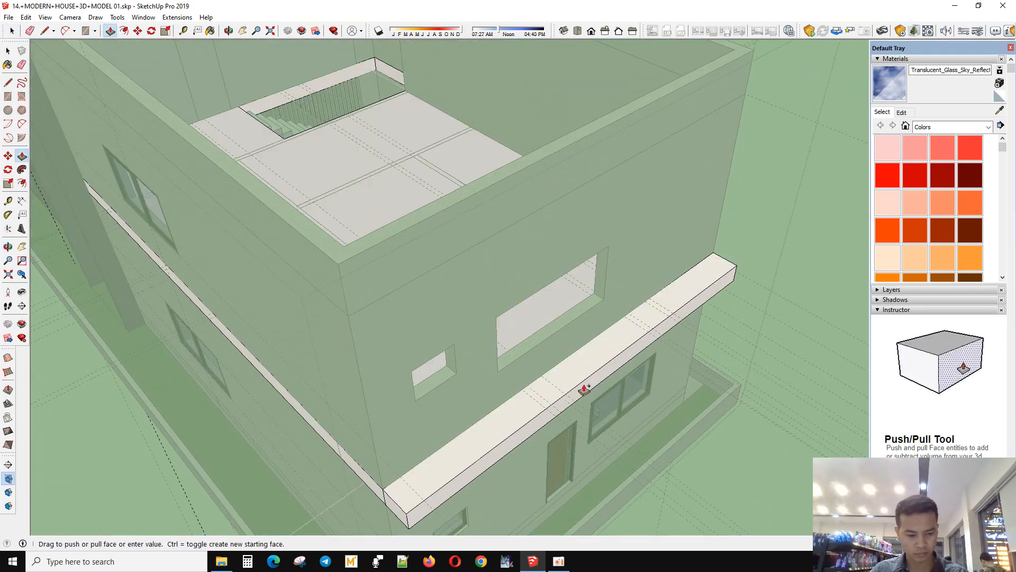
key(space)
- Open the outer walls for editing and close the large rear window opening by extruding its sill up to the top of the opening
middle_drag(789, 295, 43, 38)
mouse_move(553, 377)
middle_down()
mouse_move(579, 279)
mouse_move(540, 376)
middle_up()
double_click(540, 376)
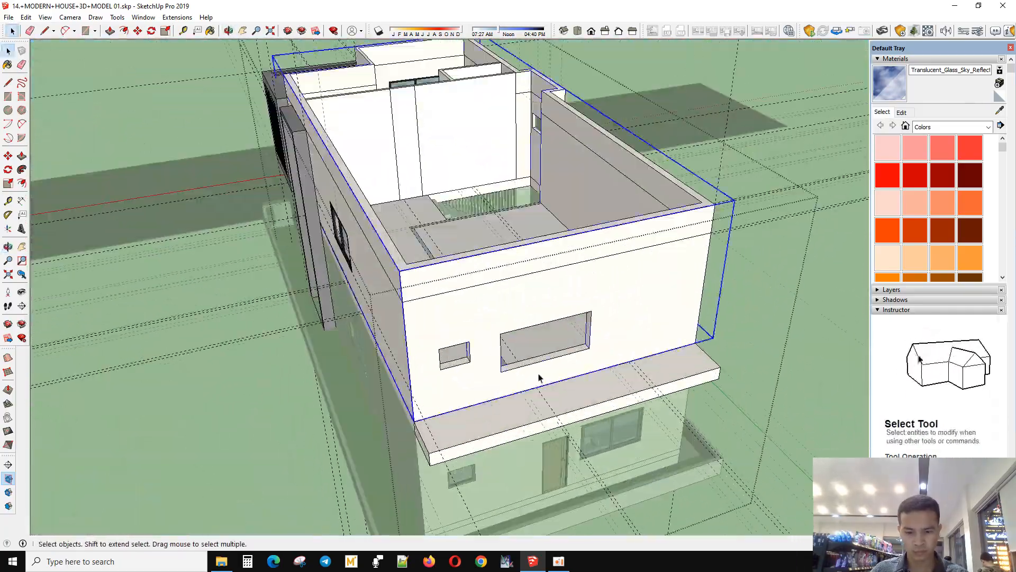
scroll(525, 367, up, 2)
key(p)
click(521, 363)
click(608, 291)
middle_drag(609, 291, 826, 370)
middle_drag(278, 370, 694, 137)
middle_drag(641, 75, 419, 73)
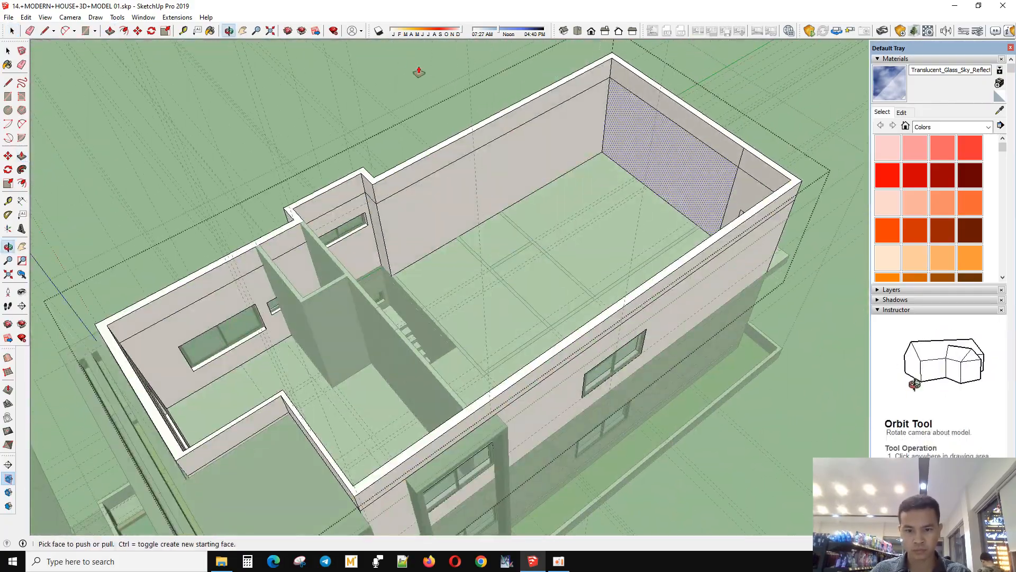
middle_drag(457, 180, 476, 201)
scroll(476, 201, down, 3)
key(space)
click(728, 245)
- Examine the large room's closed rear wall, small window and partition footprints from above
middle_drag(566, 248, 512, 221)
click(560, 271)
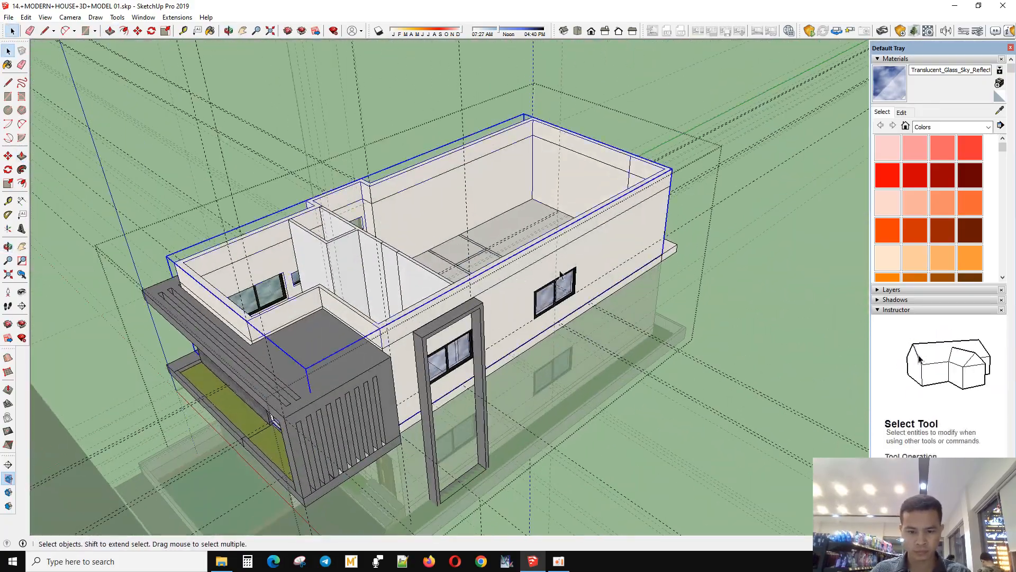
middle_drag(561, 271, 504, 311)
scroll(561, 255, up, 3)
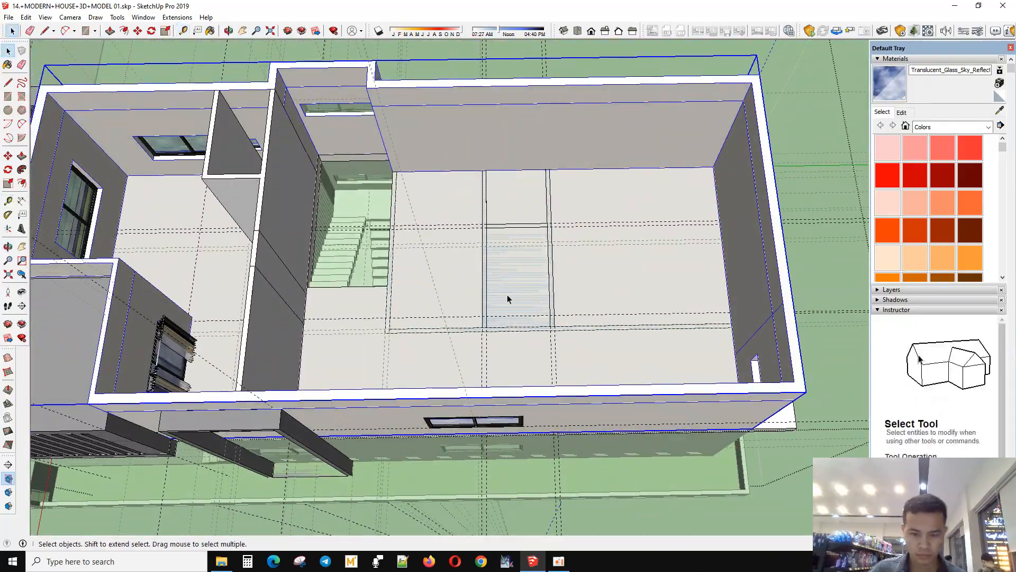
scroll(436, 322, down, 2)
middle_drag(436, 322, 712, 228)
scroll(704, 211, up, 2)
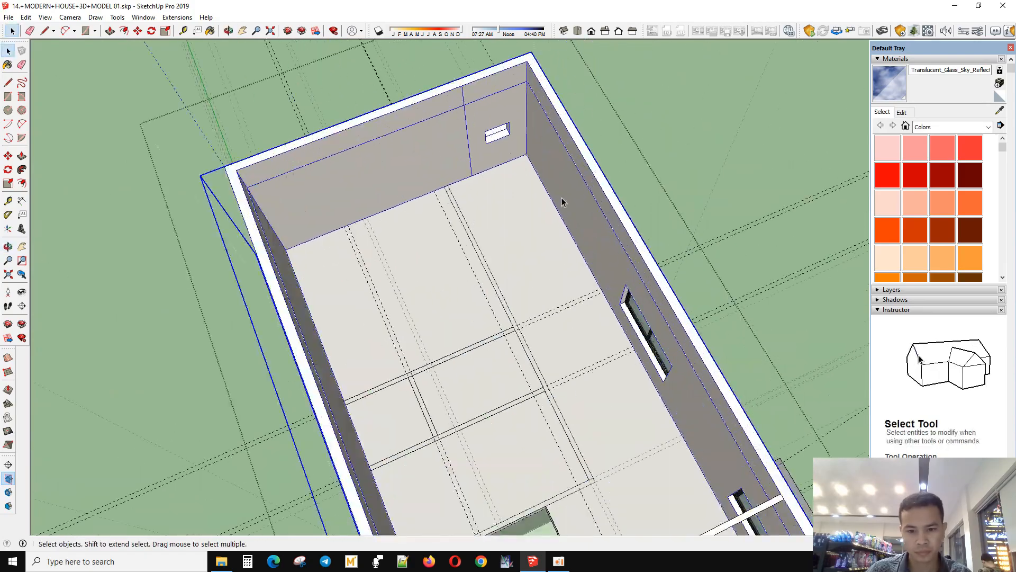
middle_drag(561, 201, 535, 240)
scroll(482, 295, up, 2)
scroll(495, 325, up, 1)
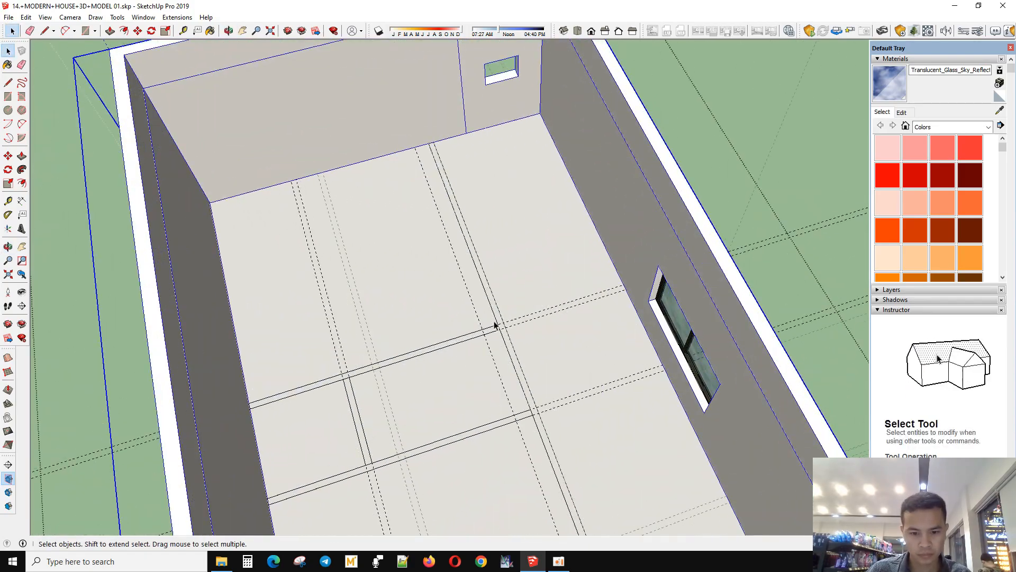
- Inspect the crossing partition strips on the large room's floor in relation to the side window and rear wall
click(488, 328)
scroll(478, 332, down, 2)
middle_drag(479, 332, 424, 312)
scroll(412, 389, up, 1)
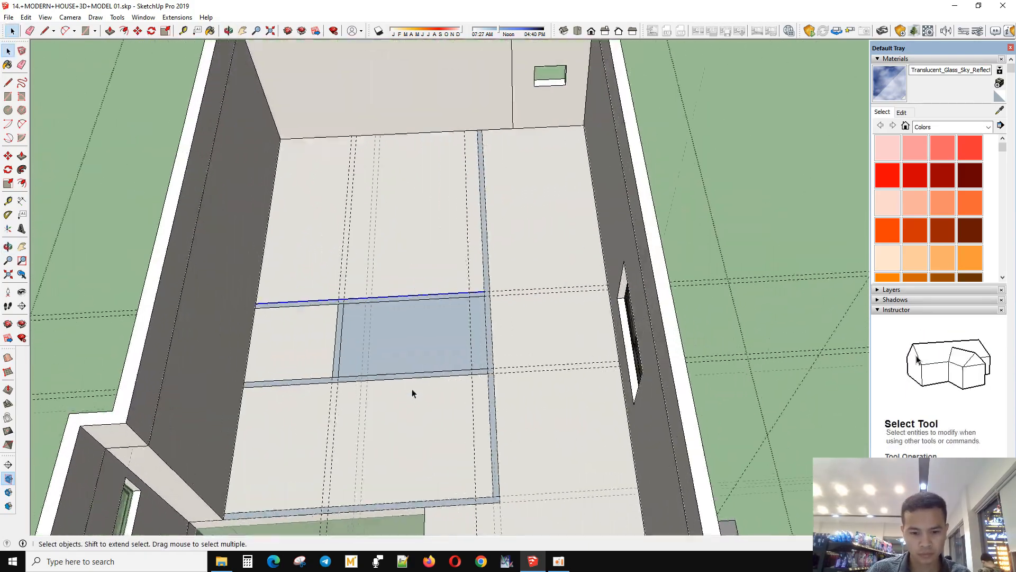
middle_drag(412, 393, 438, 404)
scroll(511, 328, up, 2)
middle_drag(510, 329, 522, 295)
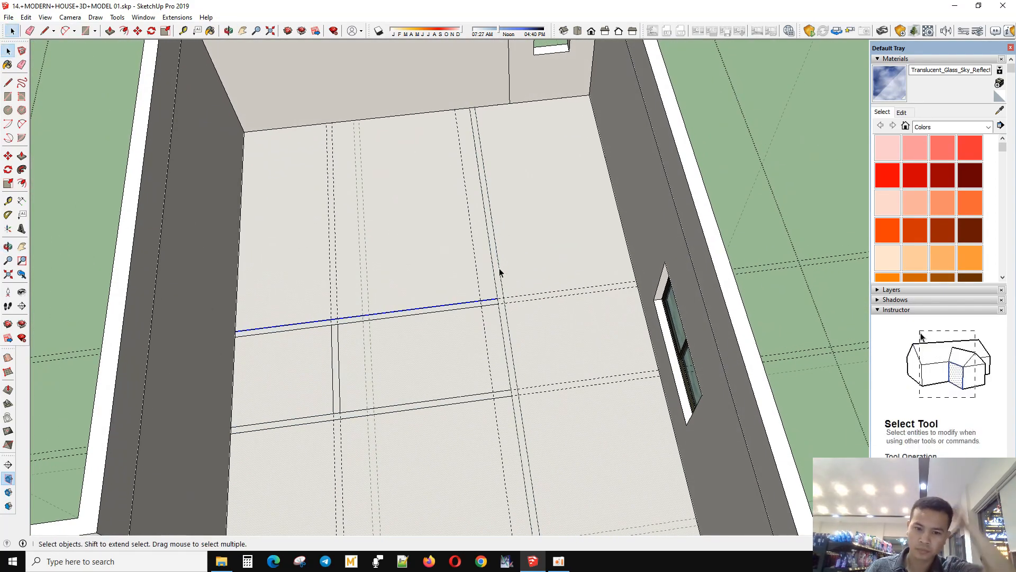
scroll(497, 317, down, 3)
middle_drag(494, 356, 487, 237)
scroll(514, 157, up, 3)
scroll(514, 157, down, 3)
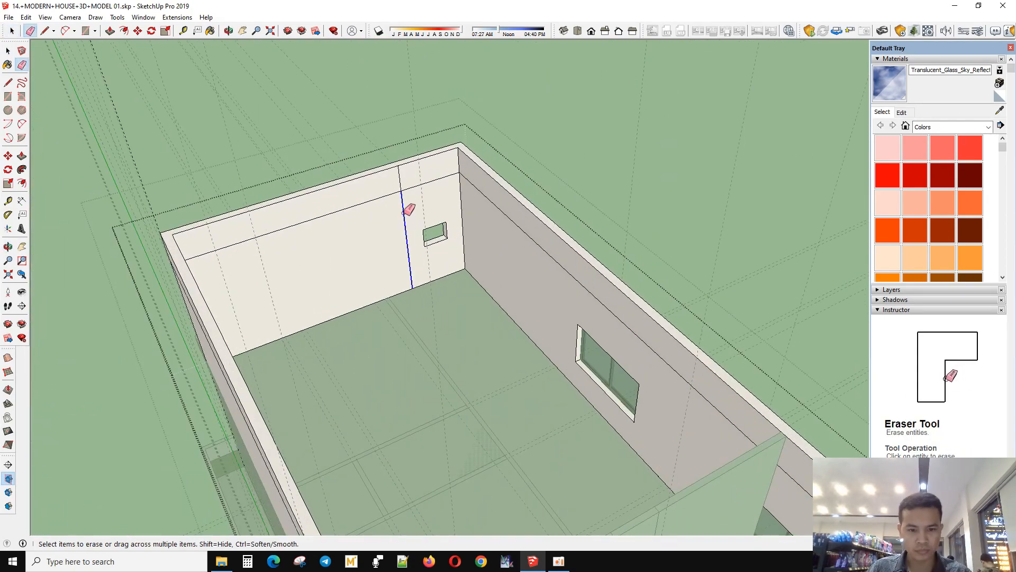
- Place vertical guides along both side edges of the rearmost upper window on the outer side wall
middle_drag(409, 210, 347, 249)
key(space)
mouse_move(415, 227)
middle_down()
mouse_move(529, 274)
mouse_move(487, 274)
mouse_move(503, 208)
mouse_move(413, 290)
mouse_move(574, 211)
mouse_move(549, 288)
mouse_move(374, 307)
mouse_move(351, 290)
mouse_move(397, 335)
mouse_move(423, 328)
middle_up()
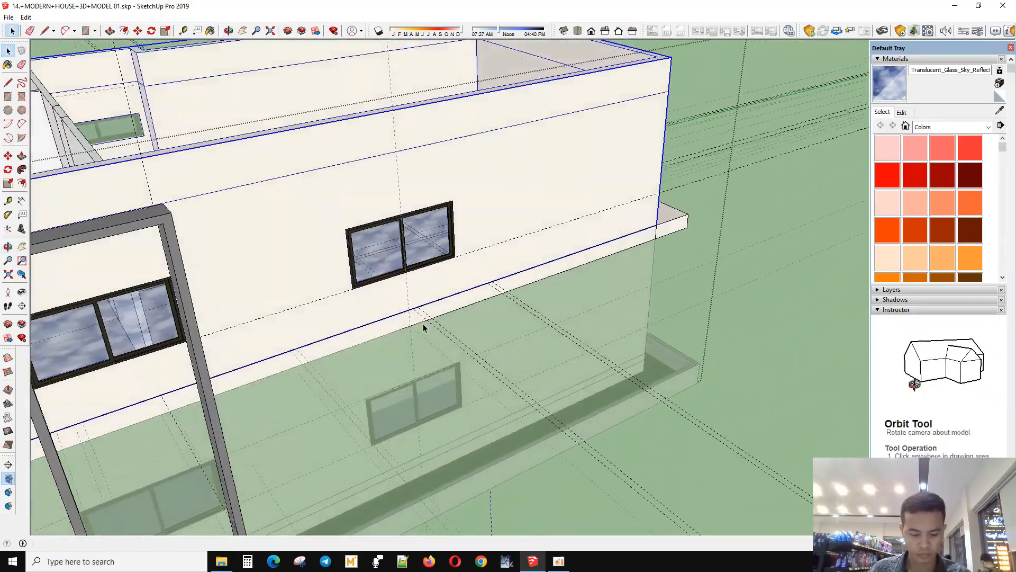
key(t)
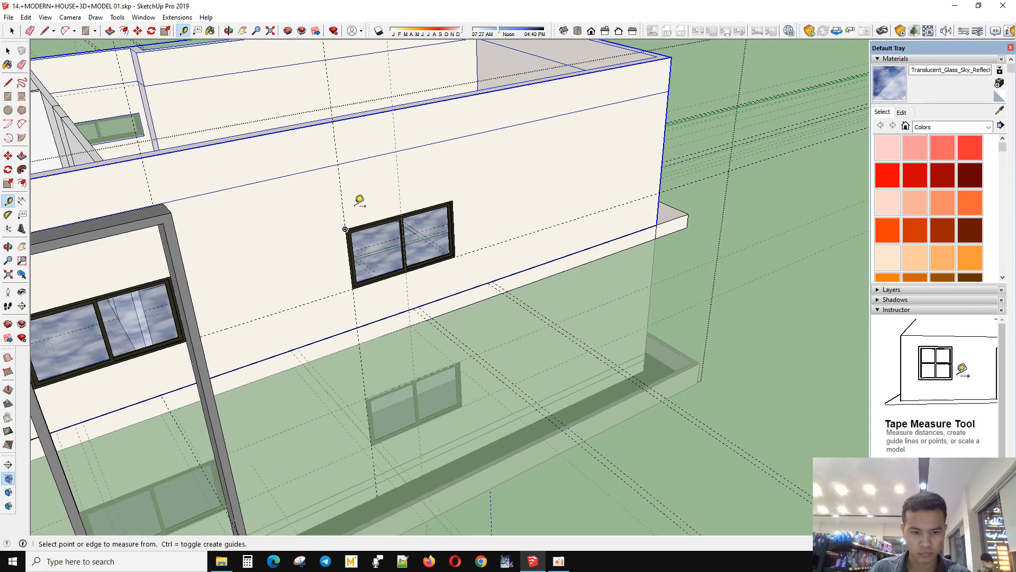
click(339, 192)
scroll(454, 201, up, 2)
click(452, 197)
middle_drag(452, 197, 318, 241)
scroll(231, 275, up, 2)
key(space)
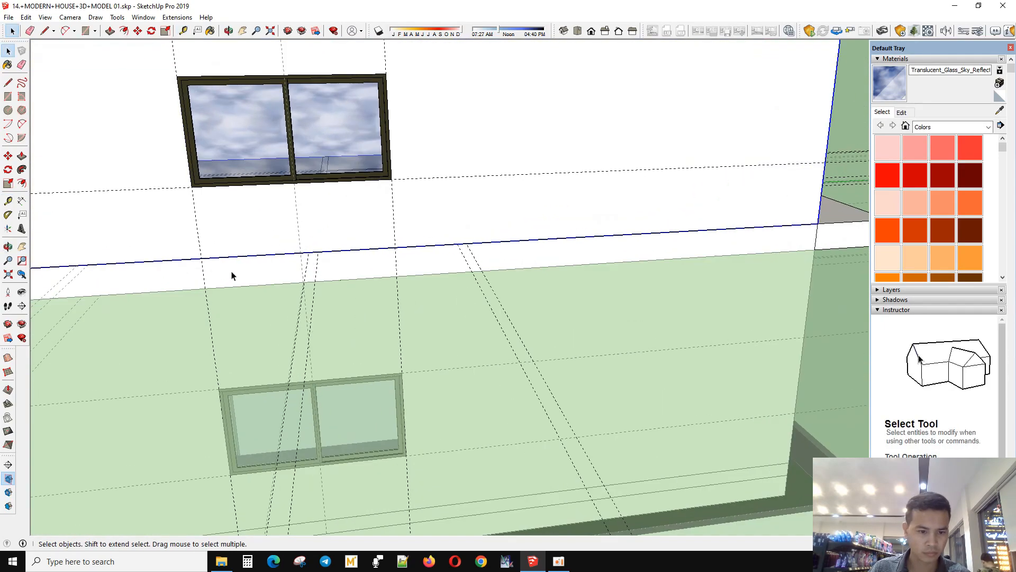
- Offset vertical guides outward from both window-edge guides to mark the width of a ledge
key(t)
scroll(174, 223, down, 5)
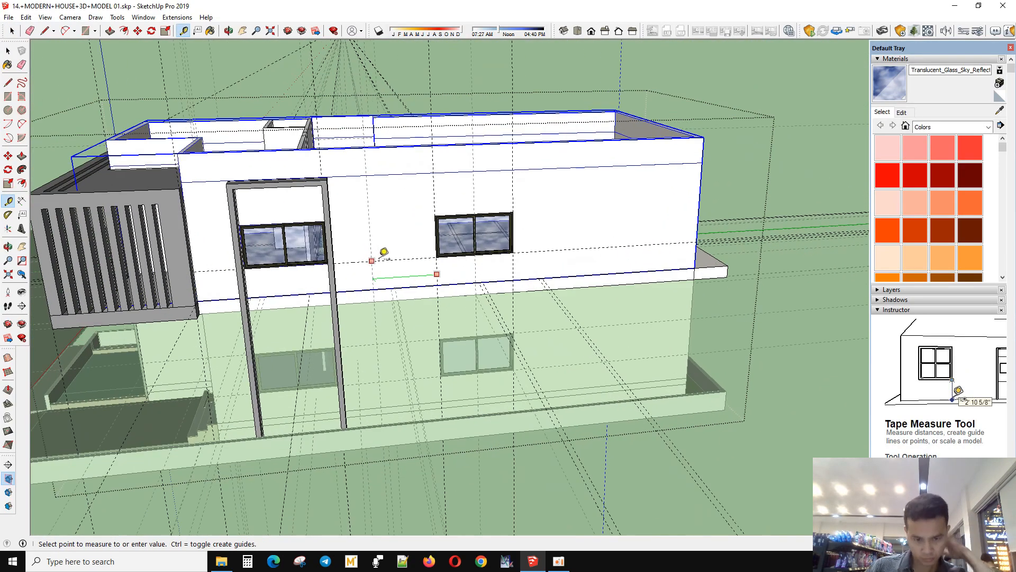
scroll(423, 254, up, 2)
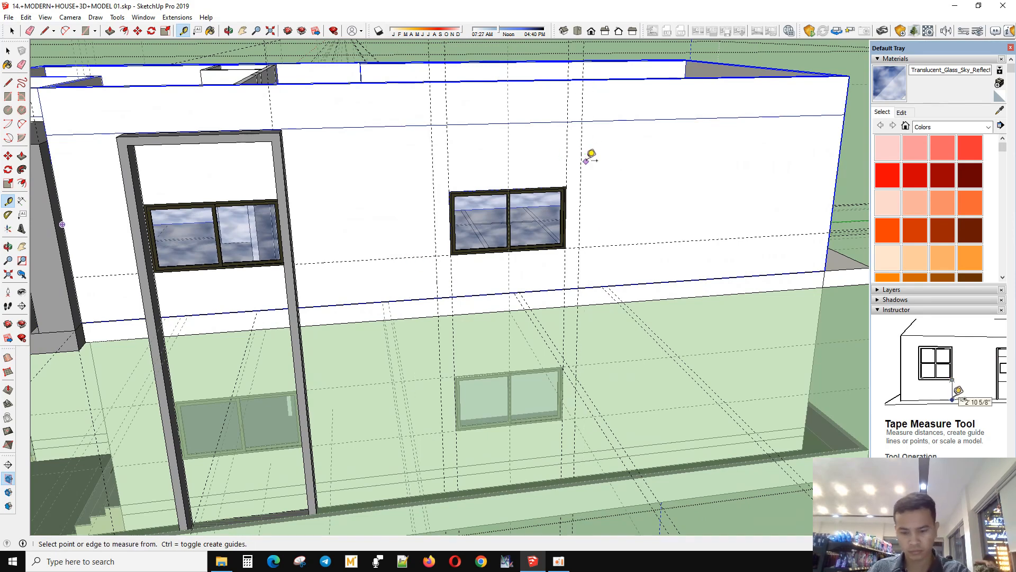
- Draw a rectangle on the slab edge between the outer guides below the window and extrude it outward into a ledge
key(space)
scroll(558, 282, up, 2)
triple_click(464, 318)
key(r)
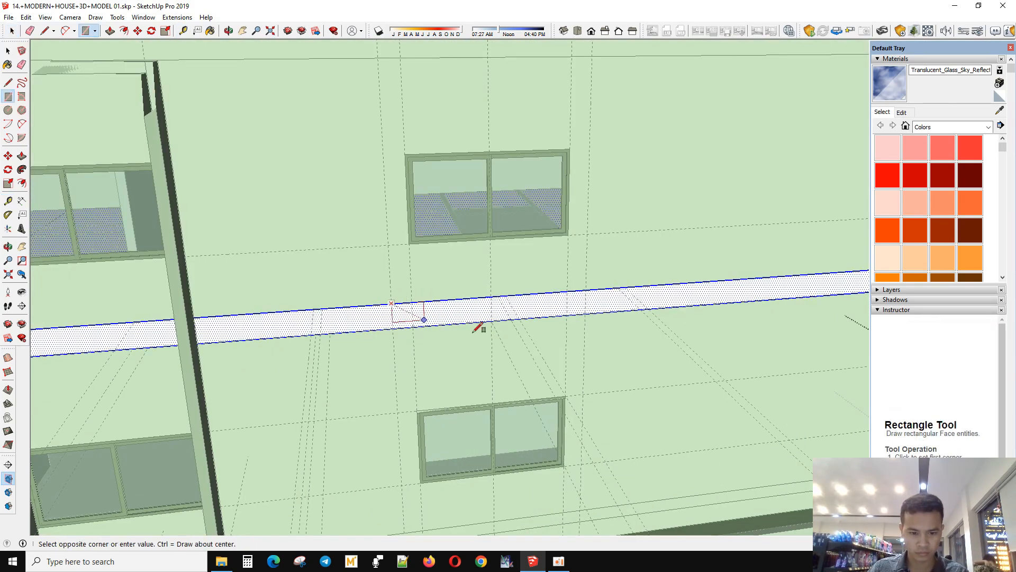
click(576, 324)
key(p)
drag(529, 318, 529, 344)
key(space)
- Open the tall frame around the two stacked windows for editing and move its top beam down to the upper slab level
scroll(574, 435, down, 4)
middle_drag(573, 436, 464, 327)
scroll(480, 447, down, 2)
scroll(464, 327, up, 3)
scroll(464, 327, down, 1)
click(437, 231)
double_click(438, 231)
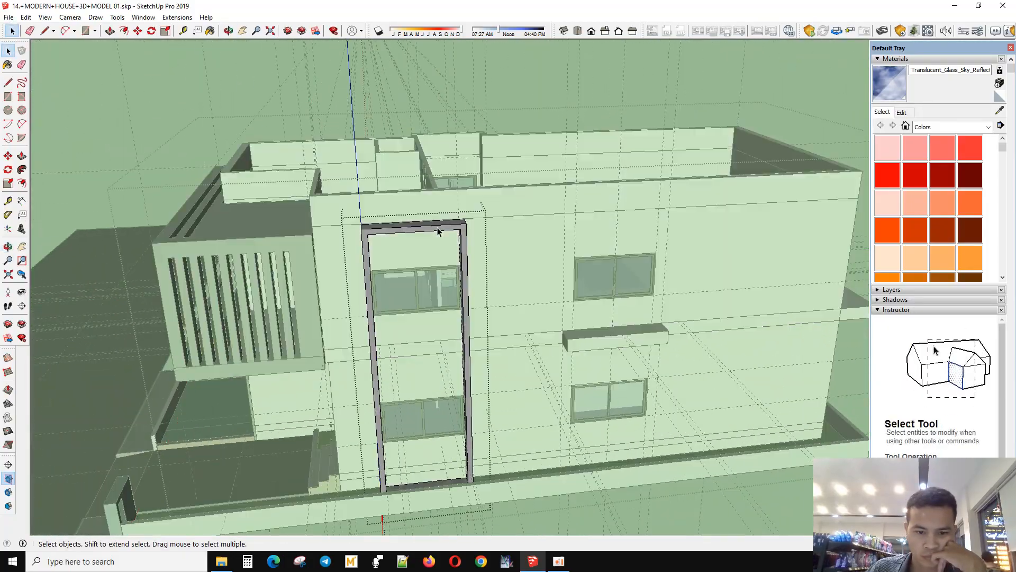
triple_click(437, 232)
drag(329, 200, 578, 328)
middle_drag(526, 312, 419, 217)
key(m)
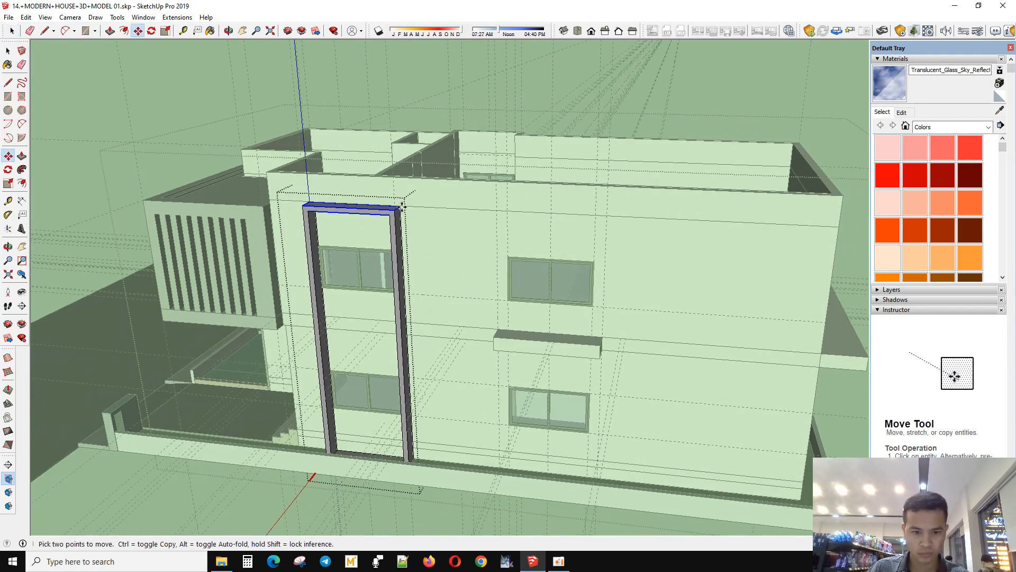
drag(403, 206, 402, 325)
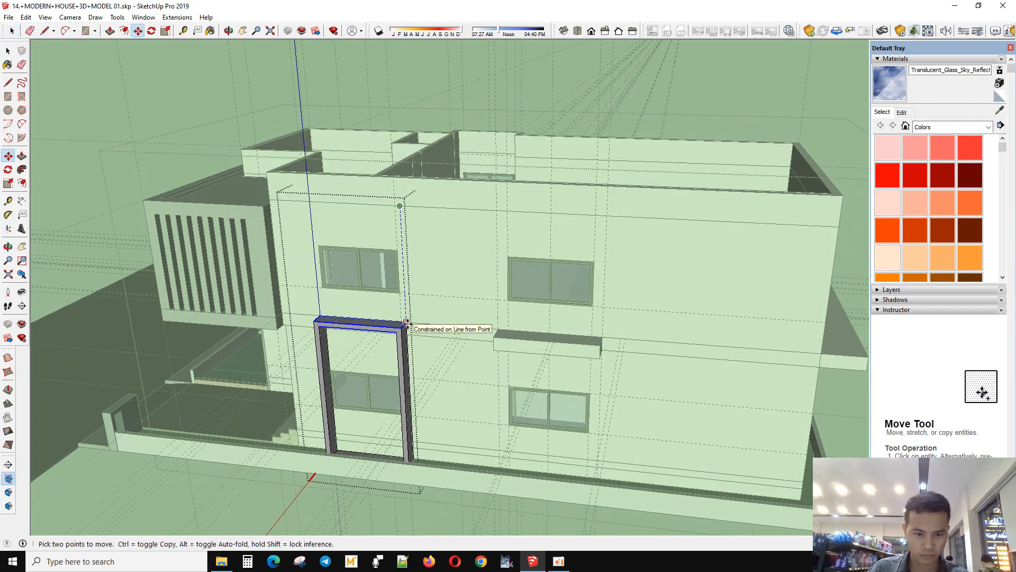
click(406, 323)
- Lower the frame's top beam further to the head of the ground-floor window
scroll(419, 328, up, 3)
middle_drag(420, 331, 281, 338)
scroll(281, 335, up, 2)
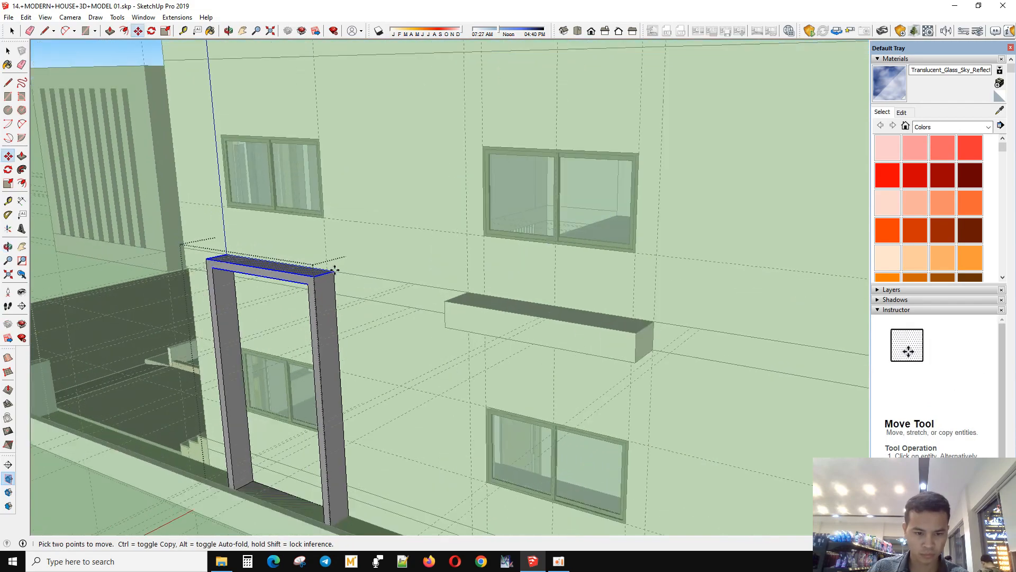
click(335, 270)
click(341, 372)
middle_drag(340, 371, 270, 254)
scroll(270, 253, up, 4)
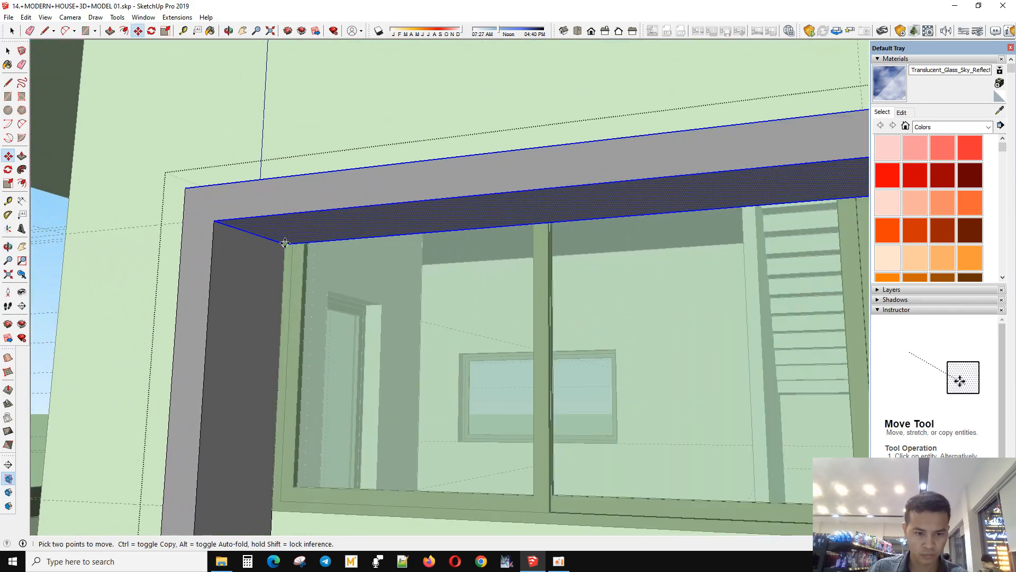
- Align the beam's underside with the top of the ground-floor window, then raise the beam 5 cm above it
click(285, 242)
click(287, 211)
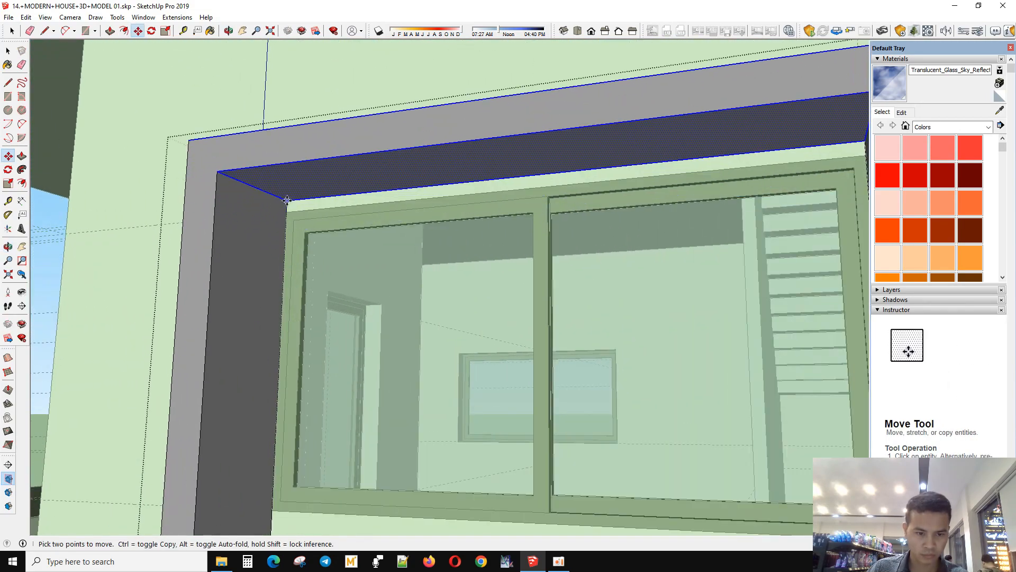
text(5)
key(Return)
middle_drag(285, 189, 234, 221)
scroll(235, 220, down, 3)
key(space)
scroll(423, 249, down, 3)
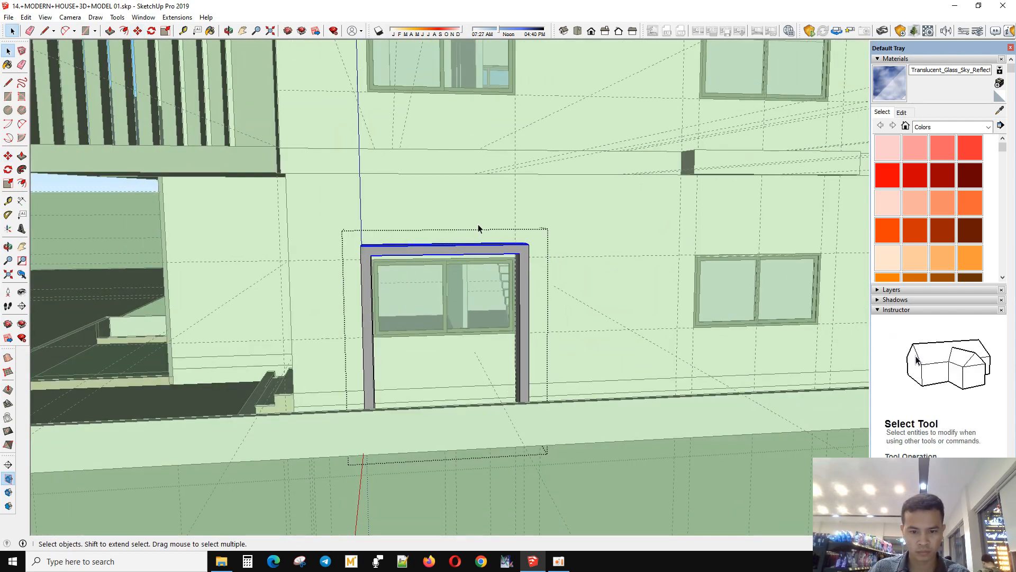
- Widen the frame by moving each of its two side posts 5 cm outward
key(m)
click(571, 222)
text(5)
key(Return)
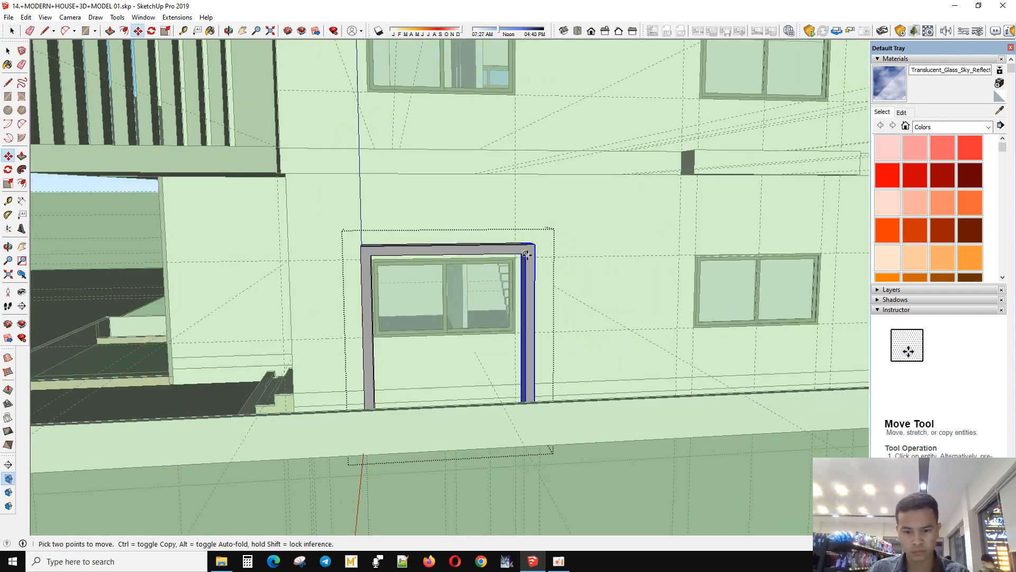
key(space)
drag(320, 219, 423, 481)
click(418, 196)
text(5)
key(Return)
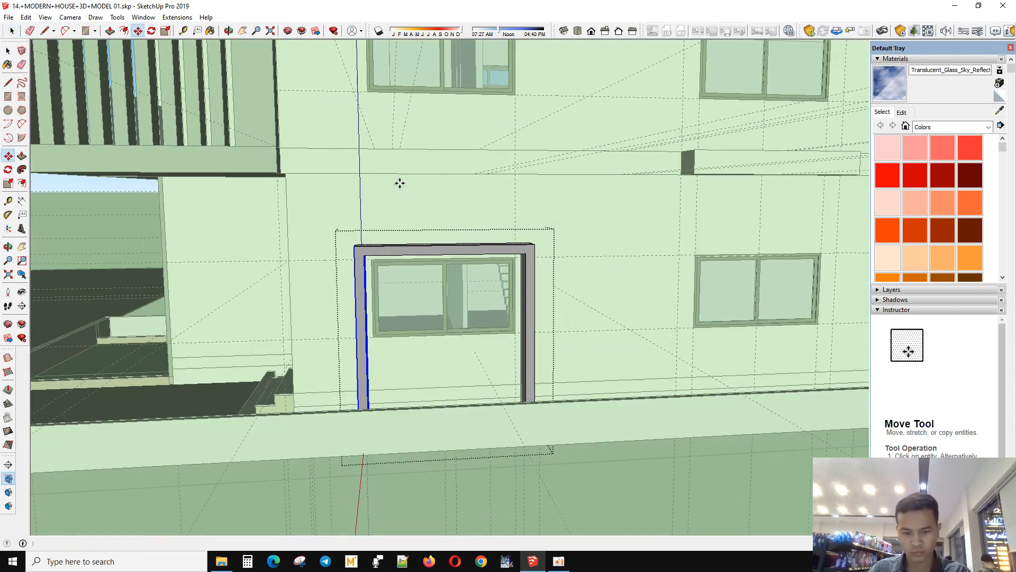
- Shift the upper window above the shortened frame along the wall to the vertical guide and delete it
key(space)
scroll(413, 334, down, 3)
middle_drag(413, 333, 450, 403)
click(493, 286)
click(493, 332)
middle_drag(494, 332, 444, 340)
key(m)
click(395, 364)
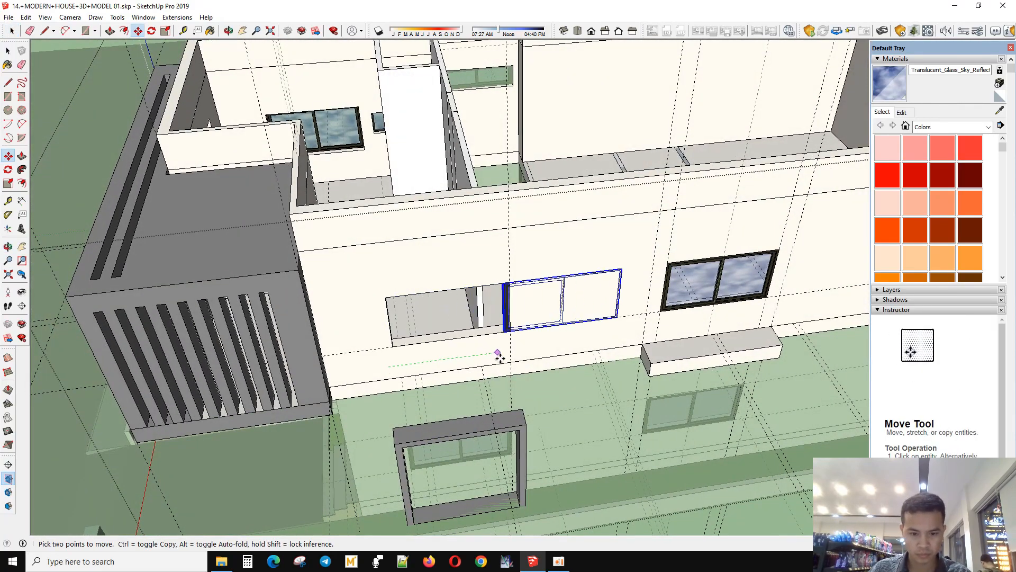
scroll(521, 331, up, 3)
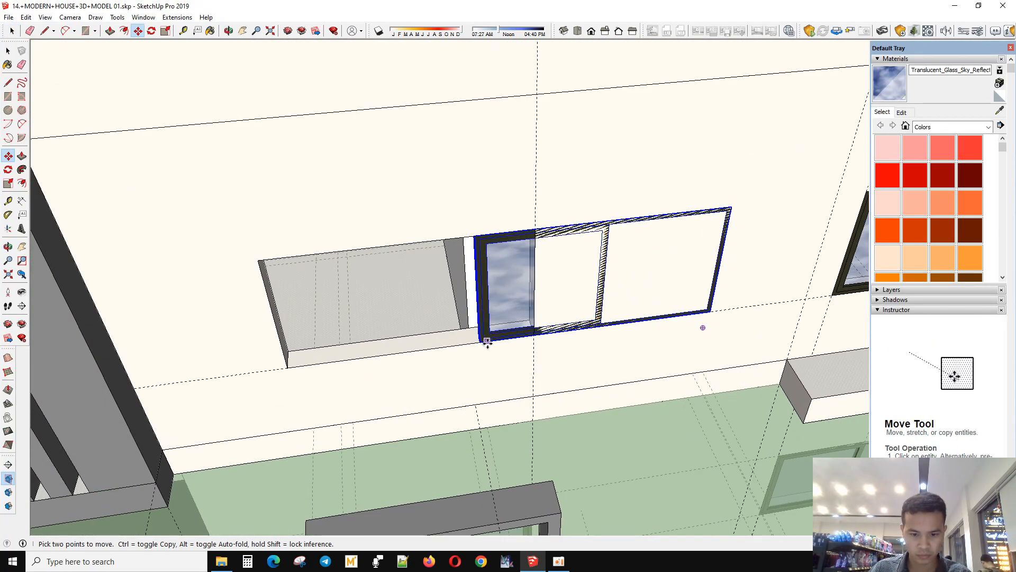
click(533, 337)
key(space)
key(Delete)
- Open the outer walls for editing and move the empty upper window opening along the wall to the vertical guide
scroll(533, 336, down, 3)
double_click(476, 296)
middle_drag(476, 296, 415, 288)
middle_drag(526, 313, 352, 341)
click(222, 253)
key(m)
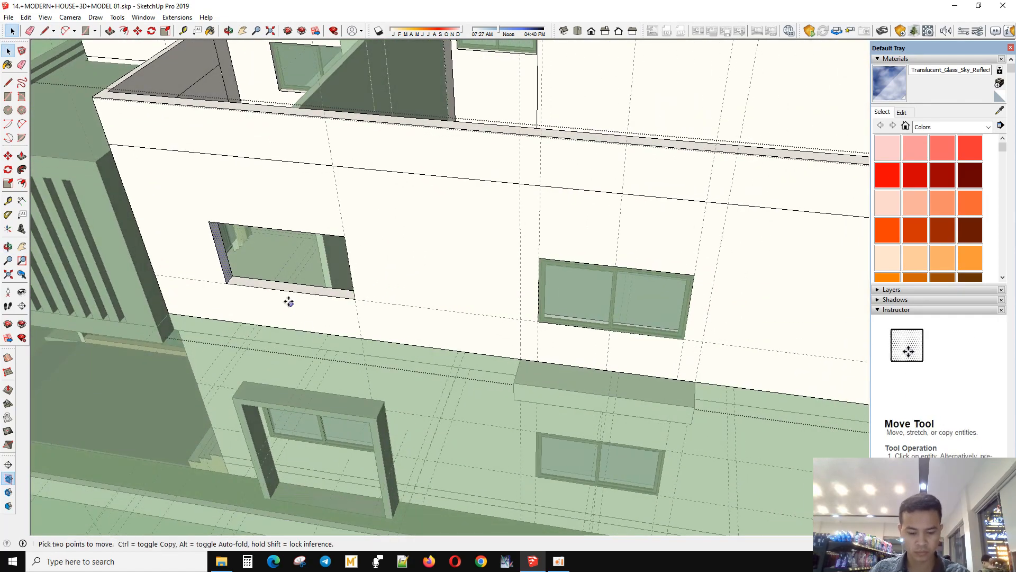
scroll(267, 289, up, 2)
click(220, 274)
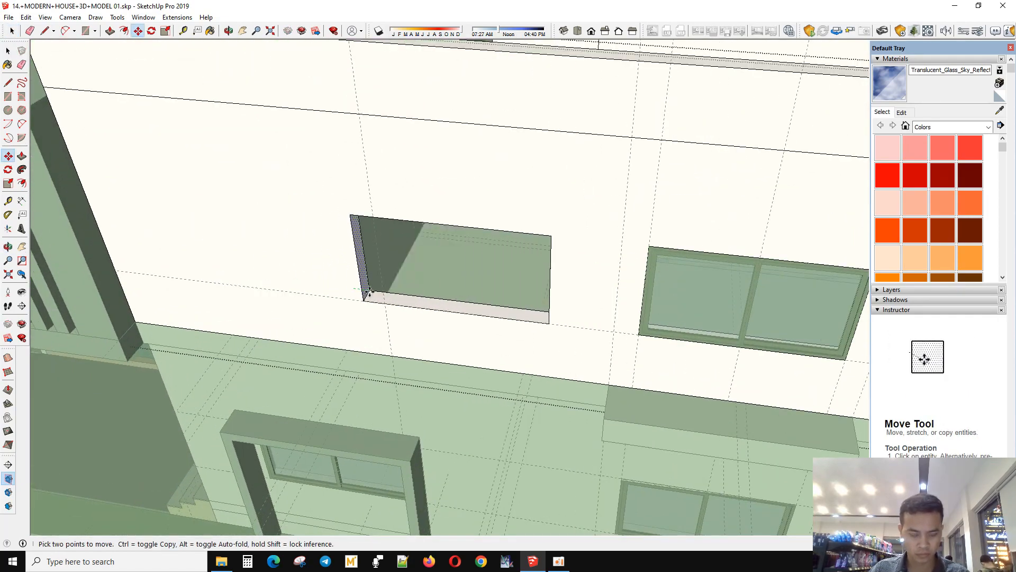
click(369, 293)
- Move the small window opening on the opposite outer wall away from the corner into the narrow room's wall section
middle_drag(369, 293, 590, 302)
key(space)
key(m)
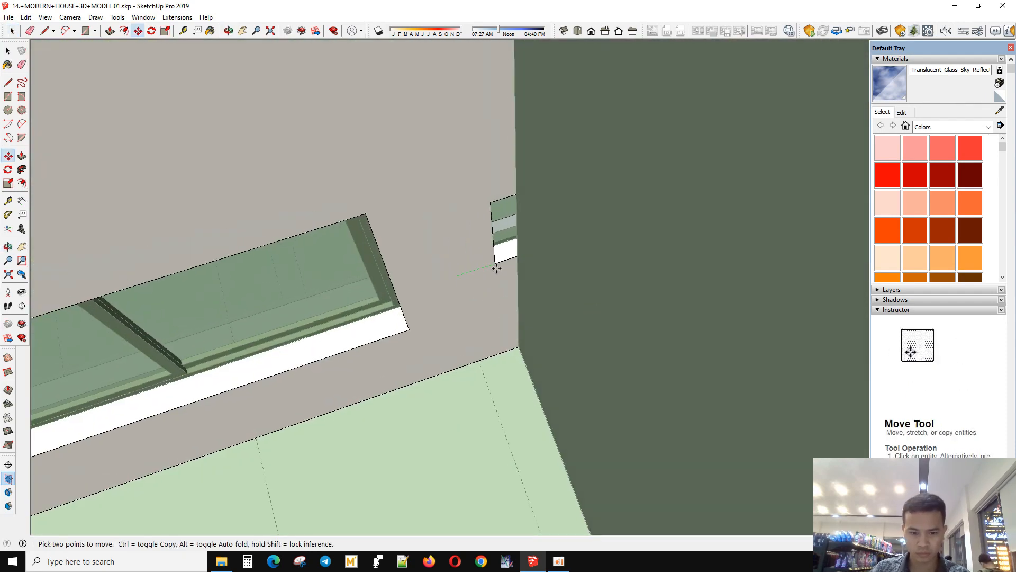
middle_drag(496, 268, 425, 219)
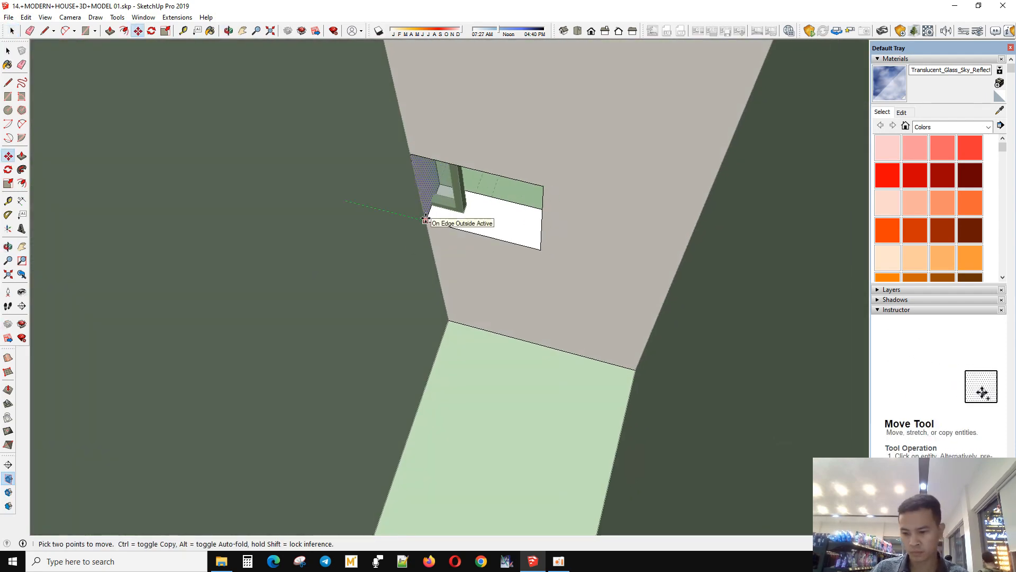
click(425, 219)
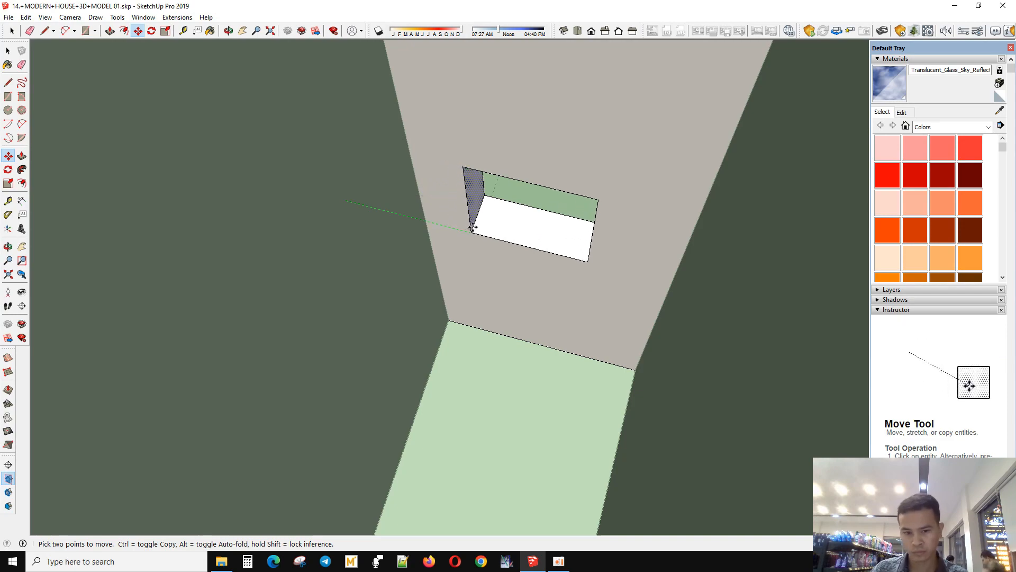
click(492, 229)
scroll(481, 323, down, 3)
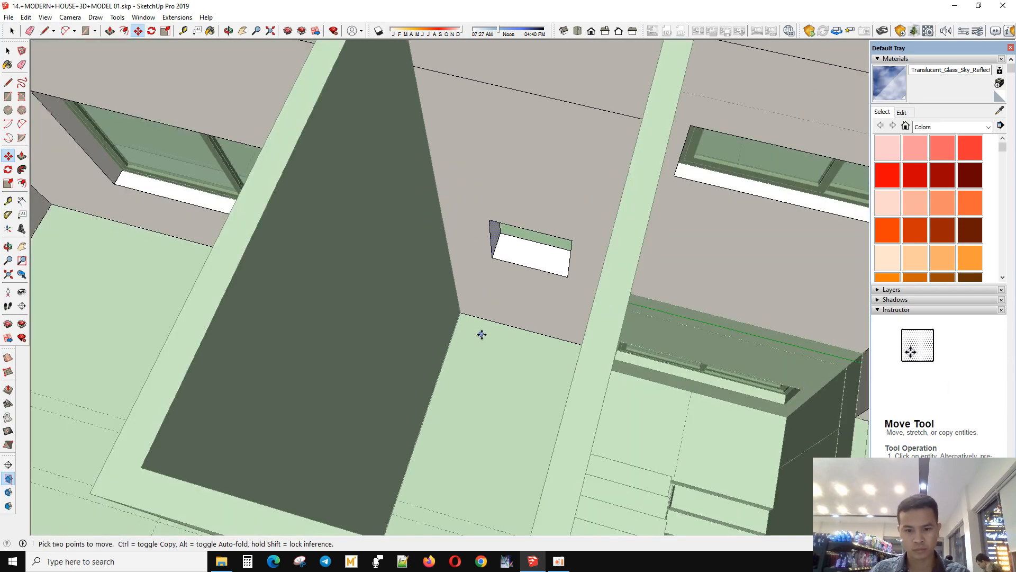
key(space)
middle_drag(481, 333, 747, 289)
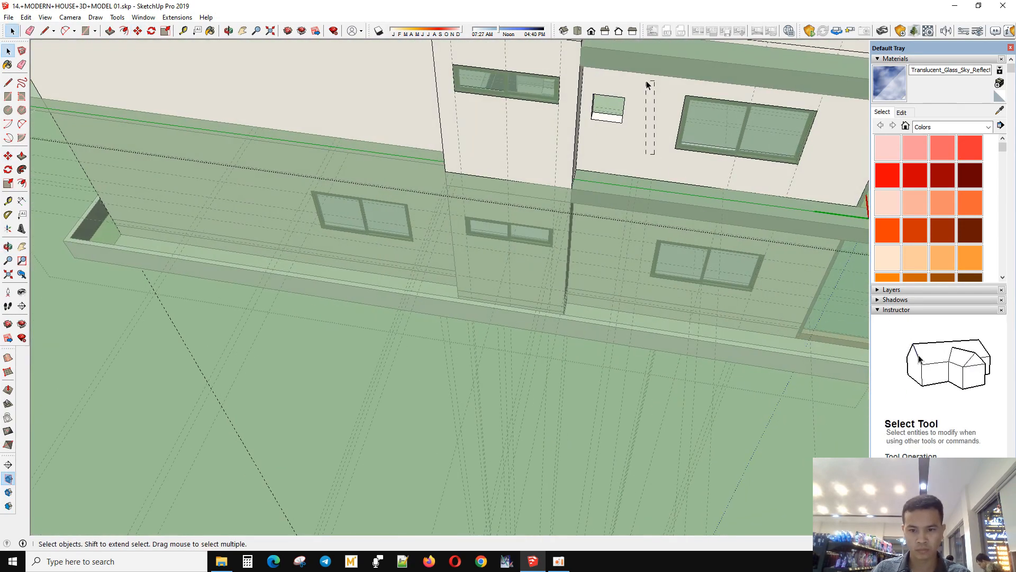
- Examine the shifted small window opening and the adjoining walls up close and from outside the house
drag(648, 85, 647, 85)
scroll(646, 81, up, 8)
middle_drag(647, 80, 377, 270)
click(563, 113)
middle_drag(558, 124, 442, 487)
scroll(442, 488, down, 3)
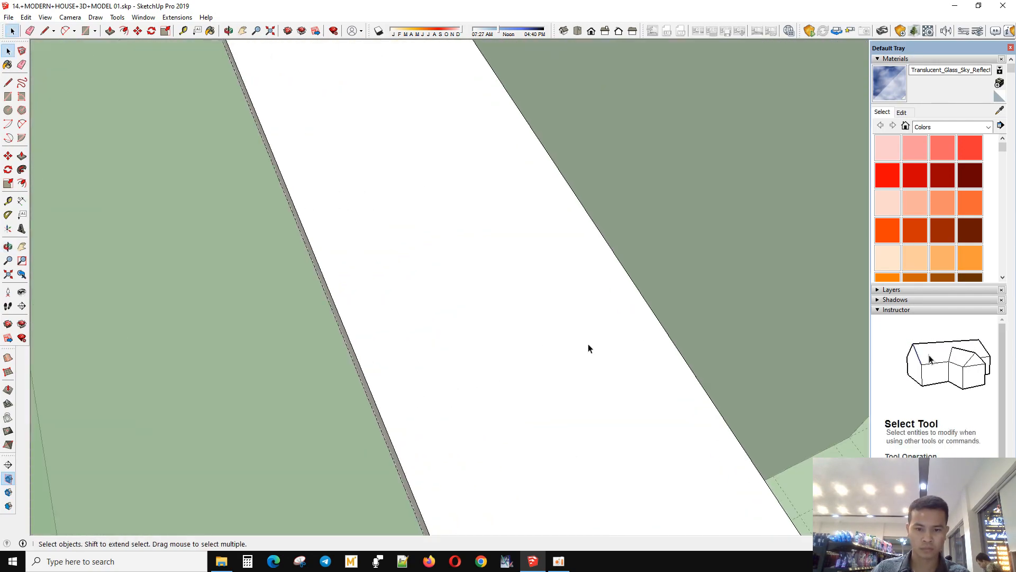
middle_drag(587, 347, 589, 288)
scroll(588, 288, down, 2)
scroll(385, 261, down, 5)
middle_drag(386, 260, 608, 292)
scroll(505, 285, down, 2)
middle_drag(506, 285, 587, 268)
scroll(567, 256, up, 5)
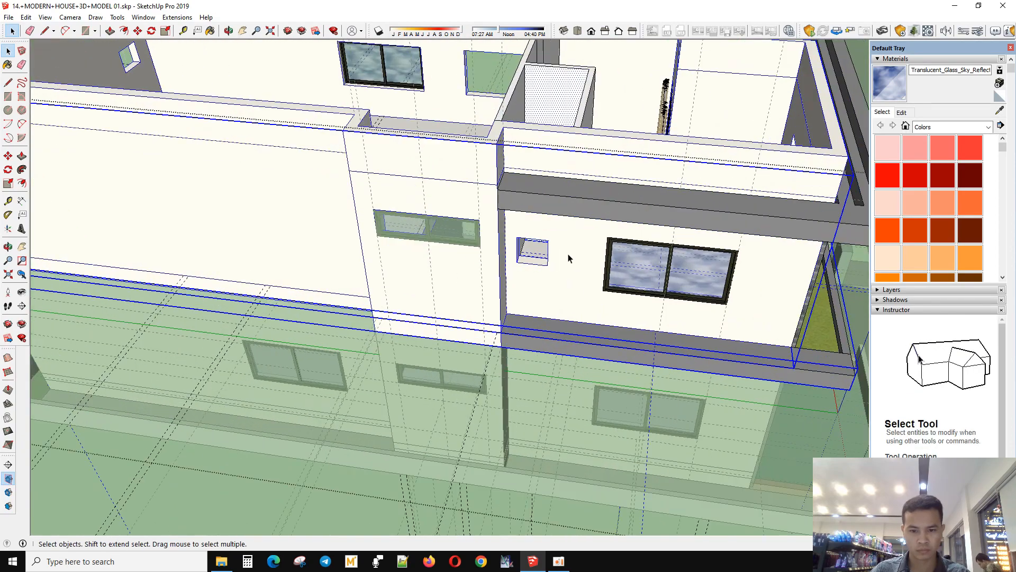
- Move the small window unit into its shifted opening beside the large balcony window
key(m)
scroll(516, 260, up, 8)
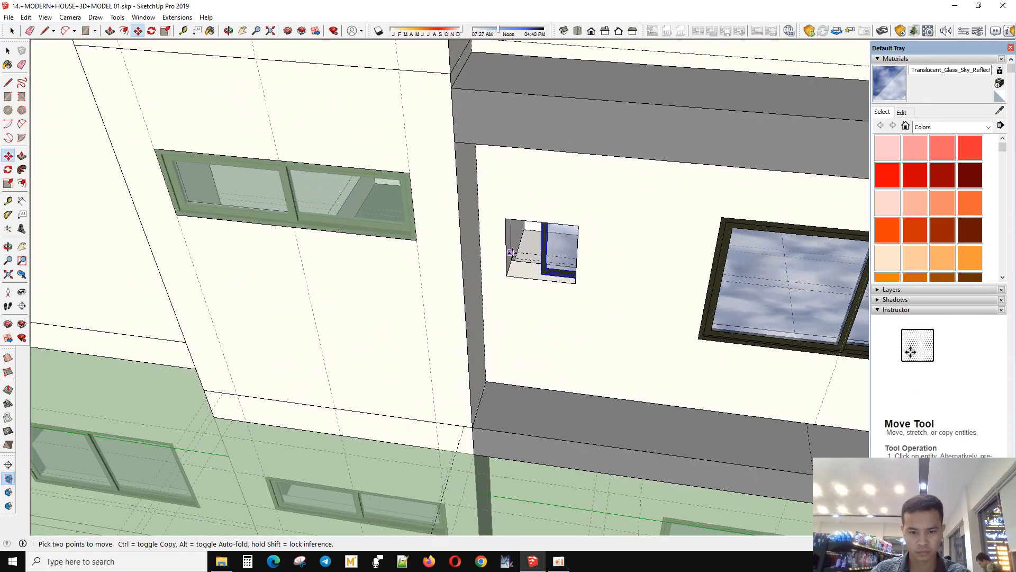
key(space)
scroll(533, 379, down, 8)
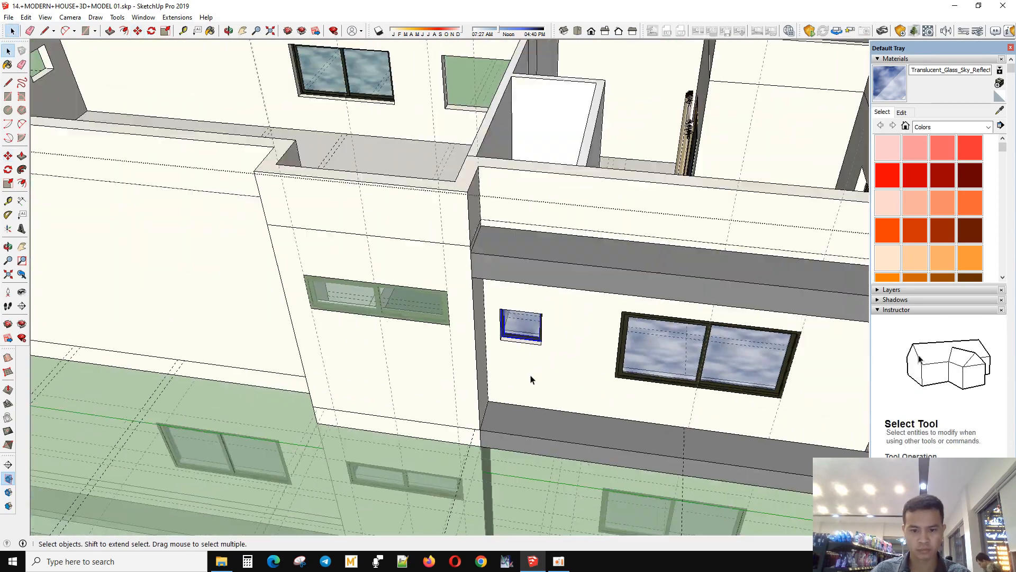
middle_drag(533, 379, 543, 370)
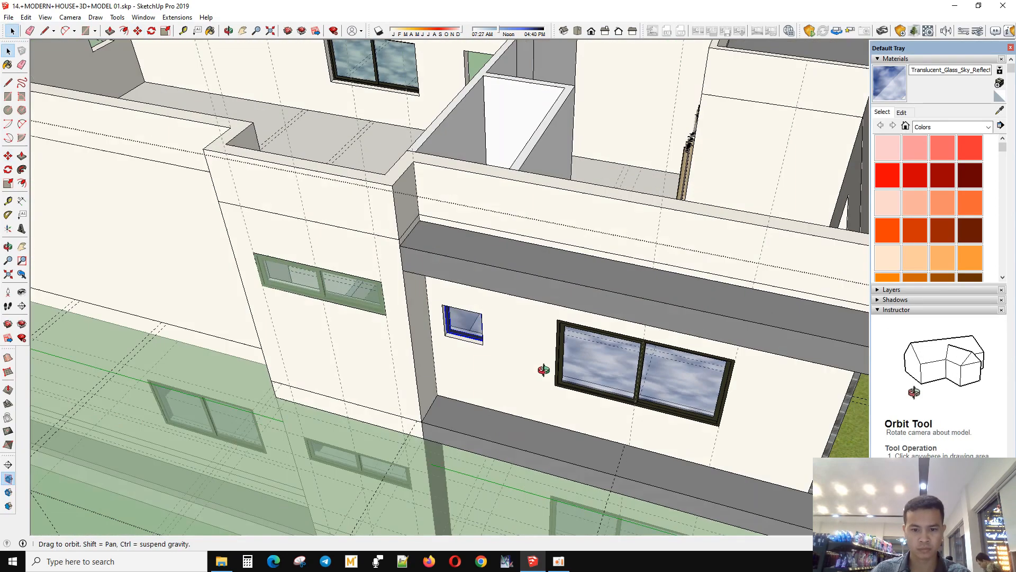
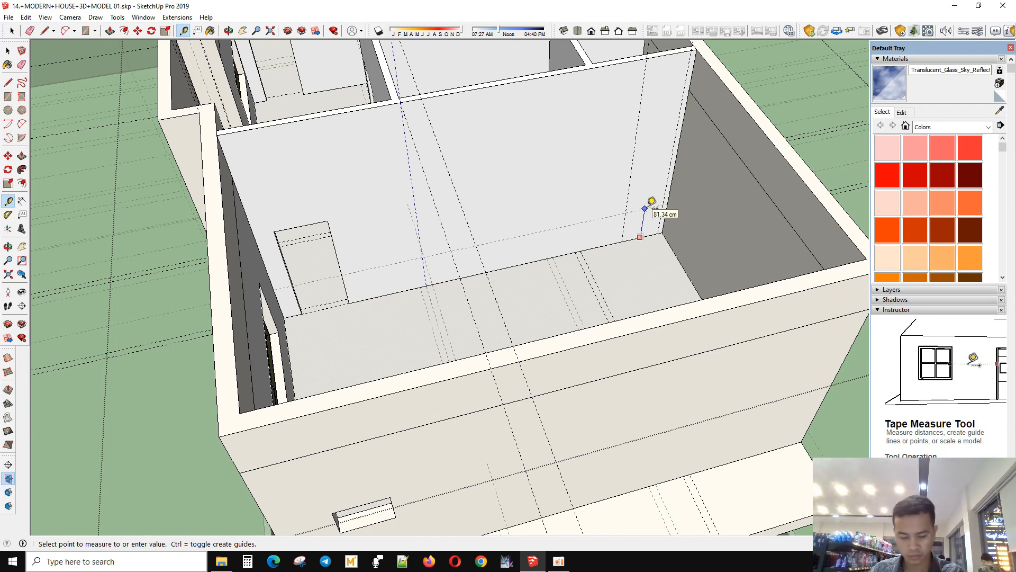
- Draw a door-height rectangle between the guides on the partition wall, next to the room's far corner
key(space)
click(651, 193)
key(r)
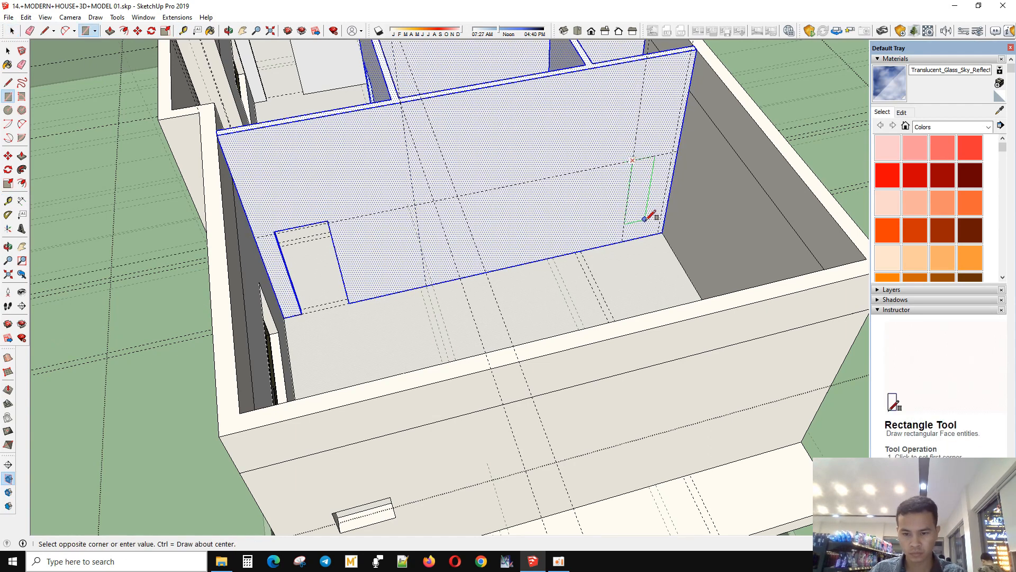
scroll(663, 231, up, 2)
click(657, 228)
key(space)
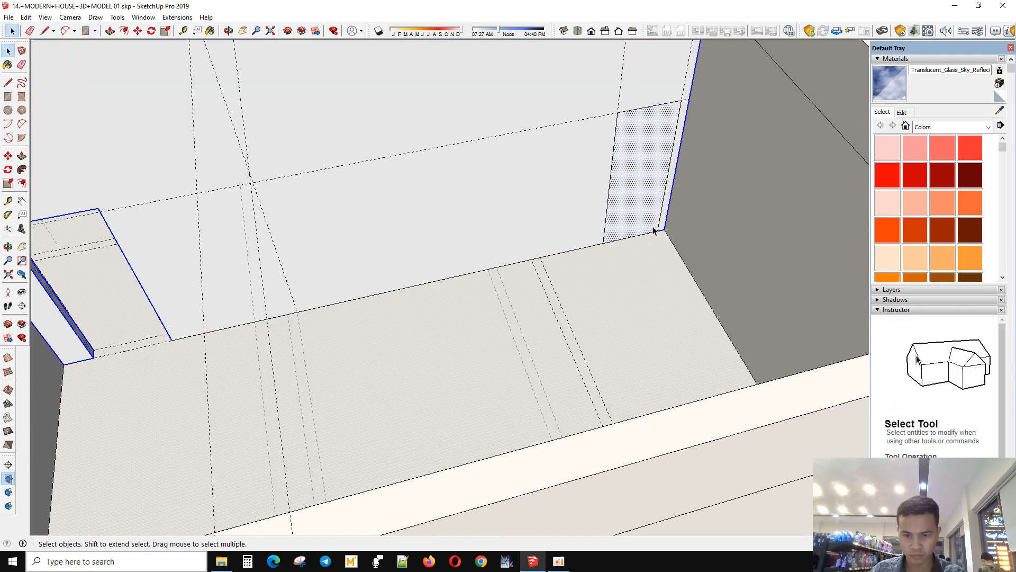
- Push/Pull the door-height rectangle through the partition wall to cut the door opening beside the room's far corner
click(634, 216)
key(p)
double_click(641, 204)
key(space)
- Measure the width of the middle room between its side wall and the short dividing partition
scroll(529, 364, down, 2)
middle_drag(587, 205, 339, 260)
key(t)
click(299, 258)
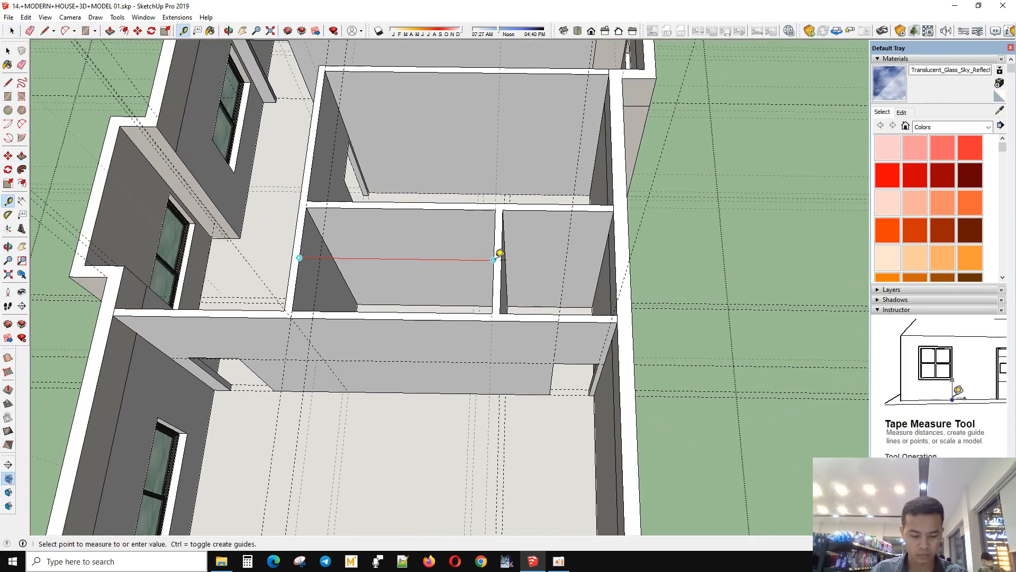
click(493, 260)
scroll(492, 263, up, 1)
key(space)
- Paste the door and window set onto the end wall above the ledge and offset it about 20 cm from the corner
middle_drag(493, 263, 497, 348)
scroll(497, 348, down, 5)
click(498, 347)
key(ctrl+v)
click(551, 336)
key(m)
scroll(466, 373, up, 6)
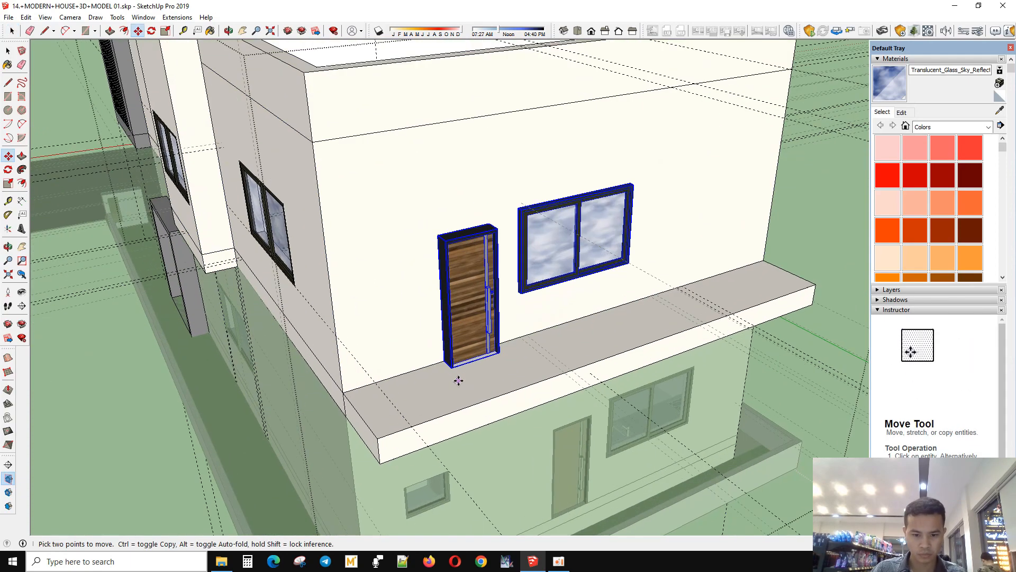
click(451, 356)
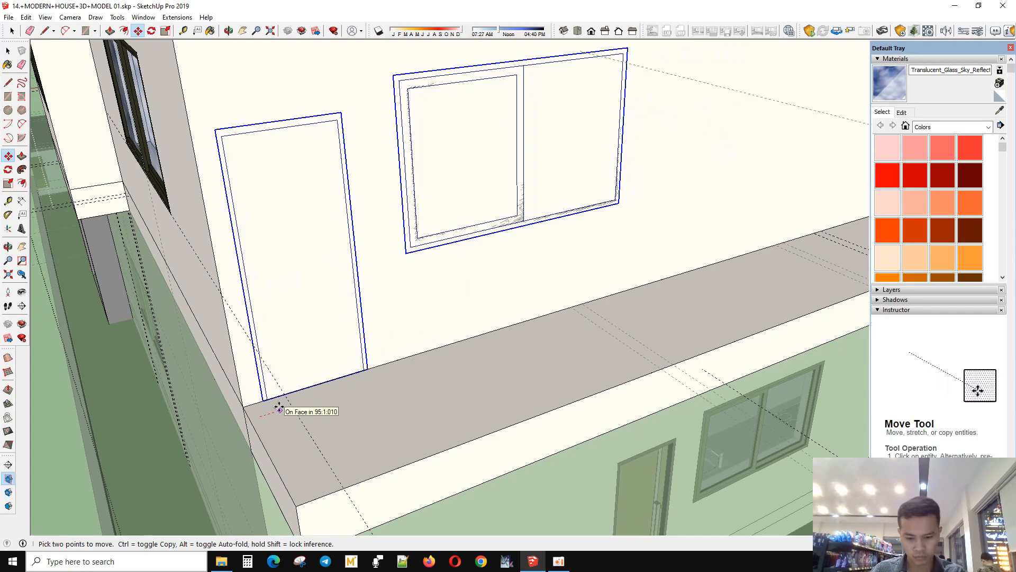
scroll(279, 408, down, 5)
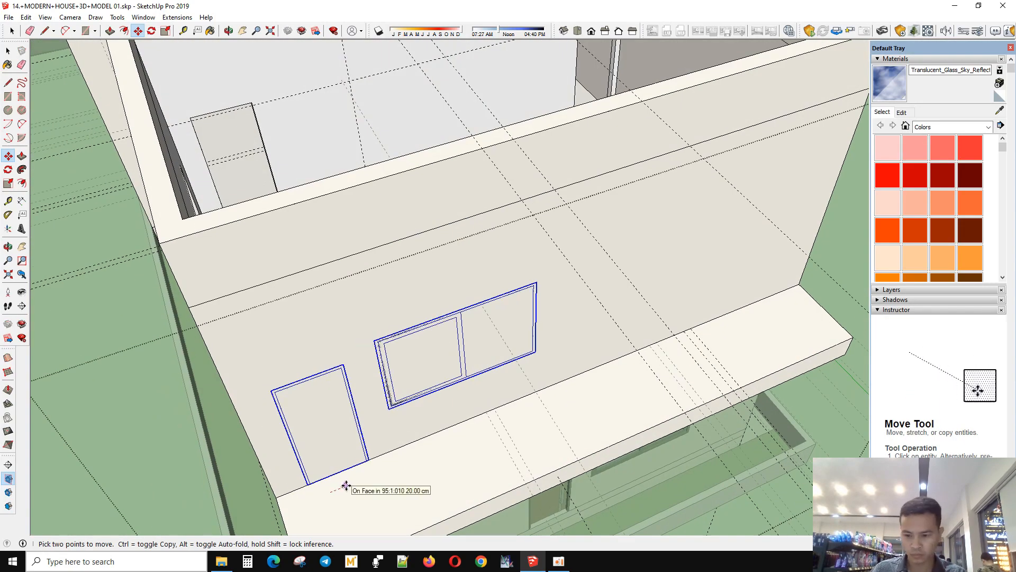
click(346, 484)
- Open the end wall for editing and cut the door opening with a rectangle traced over the pasted door's outline
middle_drag(346, 485, 475, 415)
key(space)
triple_click(383, 340)
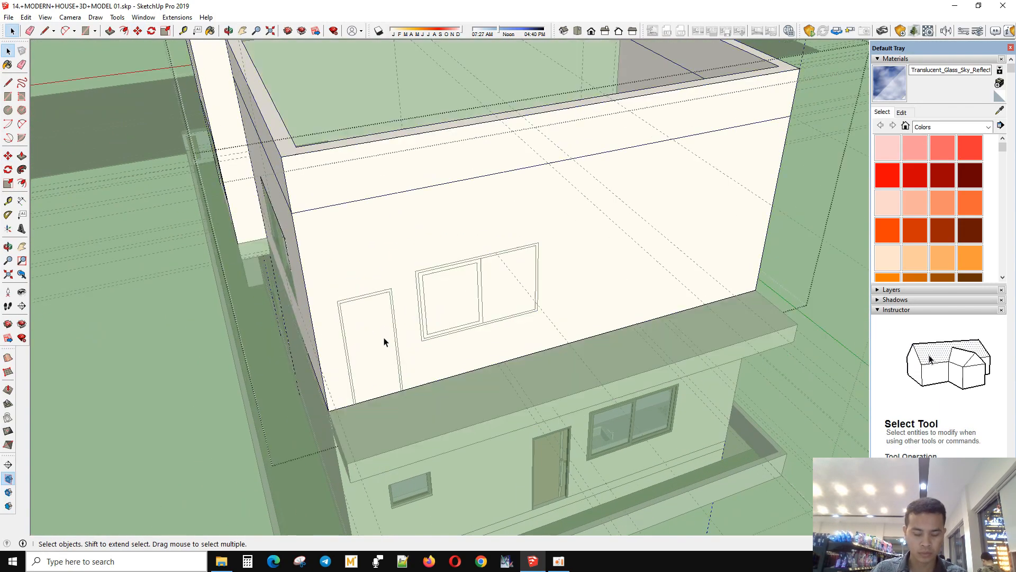
scroll(353, 329, up, 2)
key(r)
scroll(351, 318, up, 1)
click(333, 294)
click(423, 422)
- Move the pasted sliding window along the end wall, away from the door and just short of the opposite corner
key(space)
scroll(498, 269, up, 3)
key(m)
click(434, 257)
click(728, 201)
scroll(606, 318, down, 1)
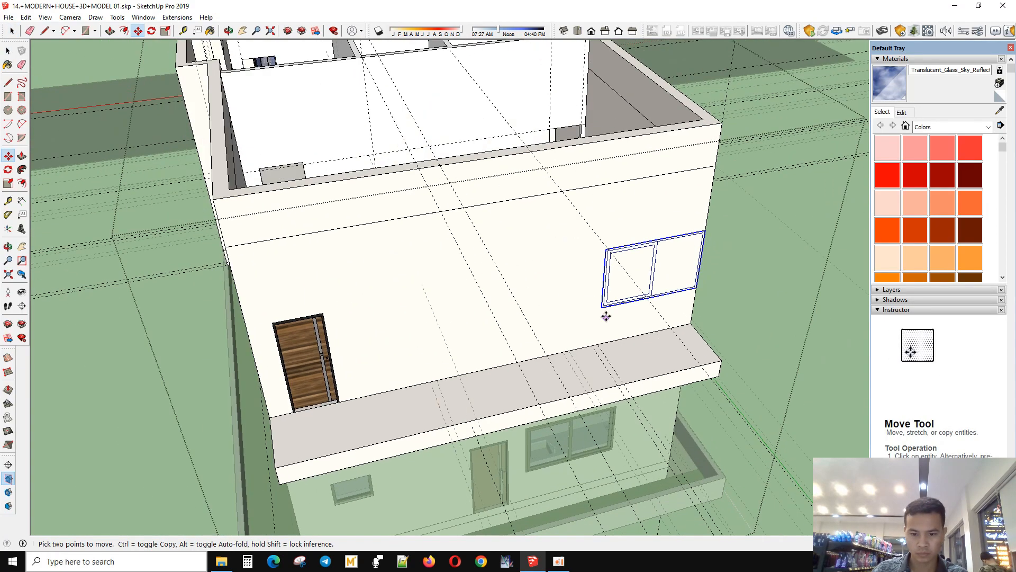
click(630, 216)
middle_drag(540, 231, 481, 320)
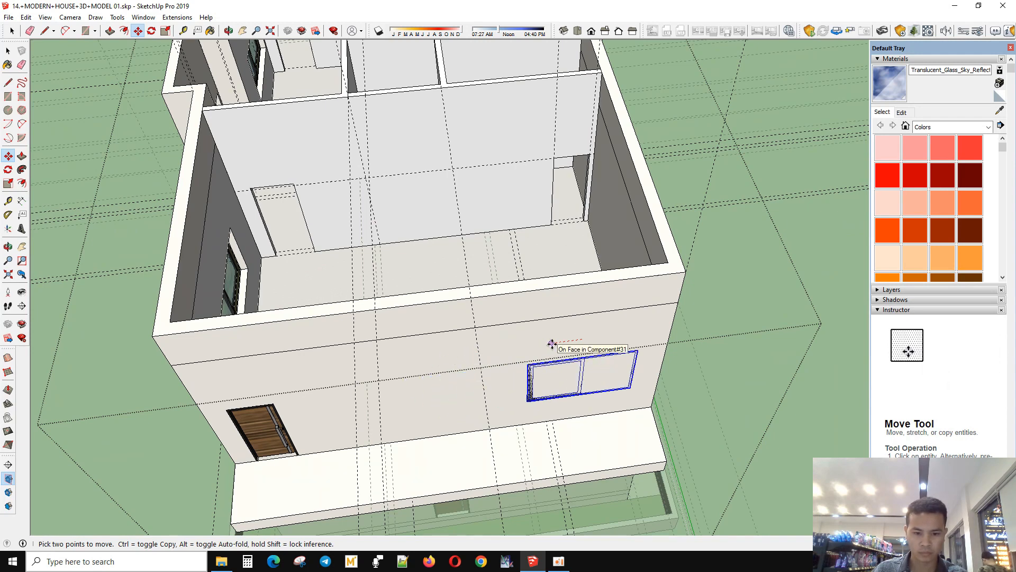
middle_drag(551, 344, 550, 302)
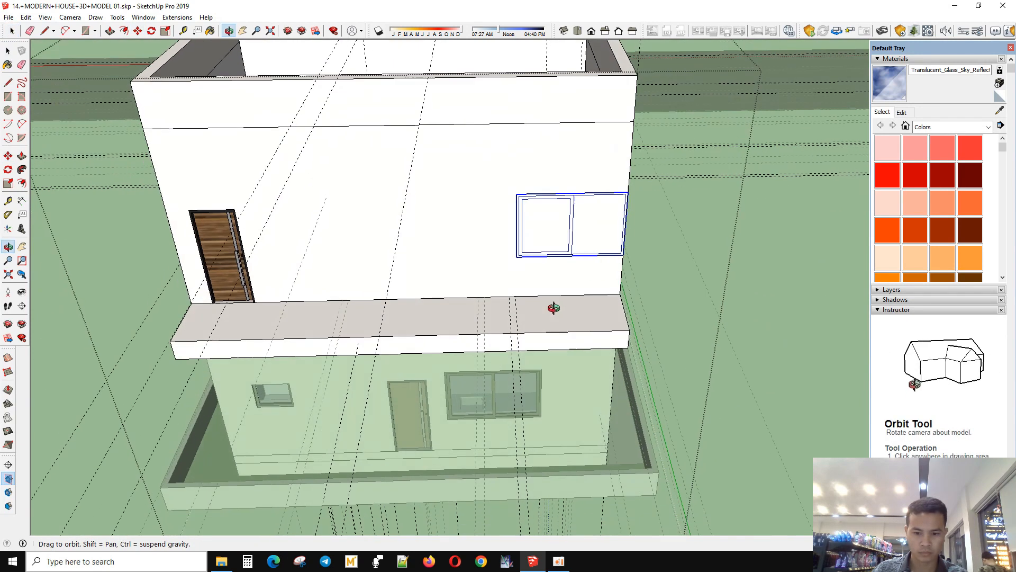
click(570, 263)
key(space)
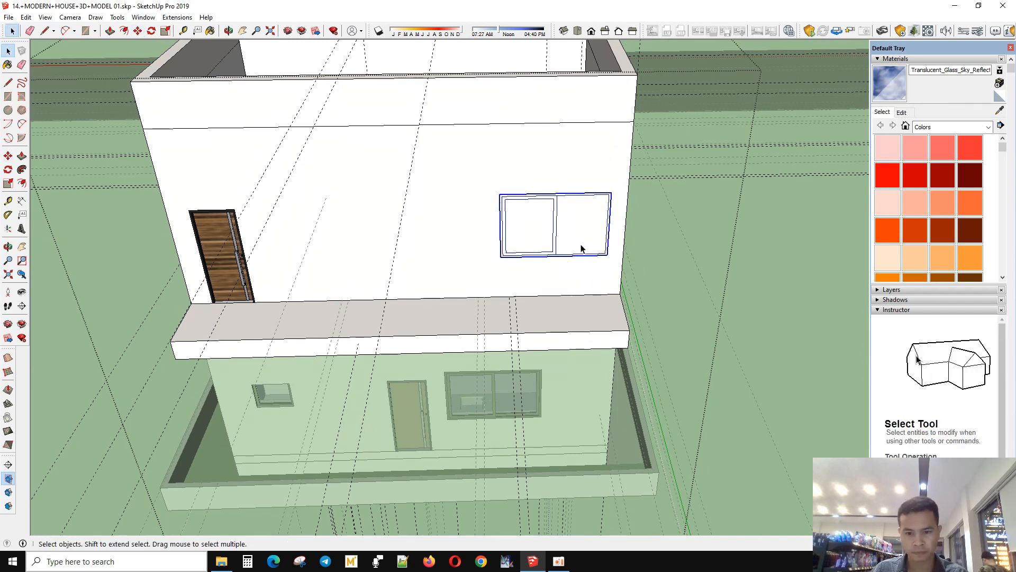
- Copy the sliding window along the end wall towards the door and align the copy's lower corner beside the original window
key(m)
key(ctrl)
click(563, 271)
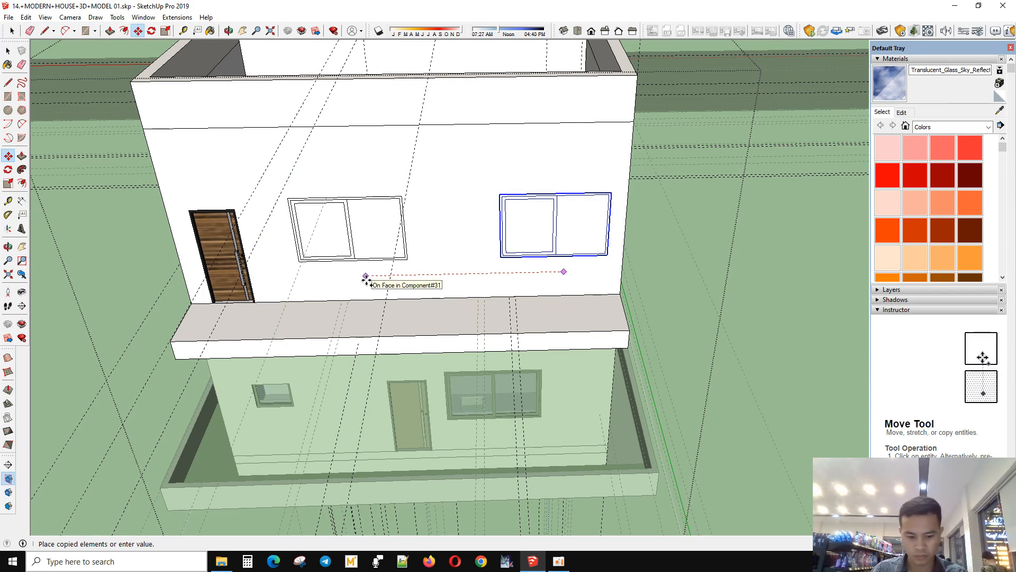
key(Return)
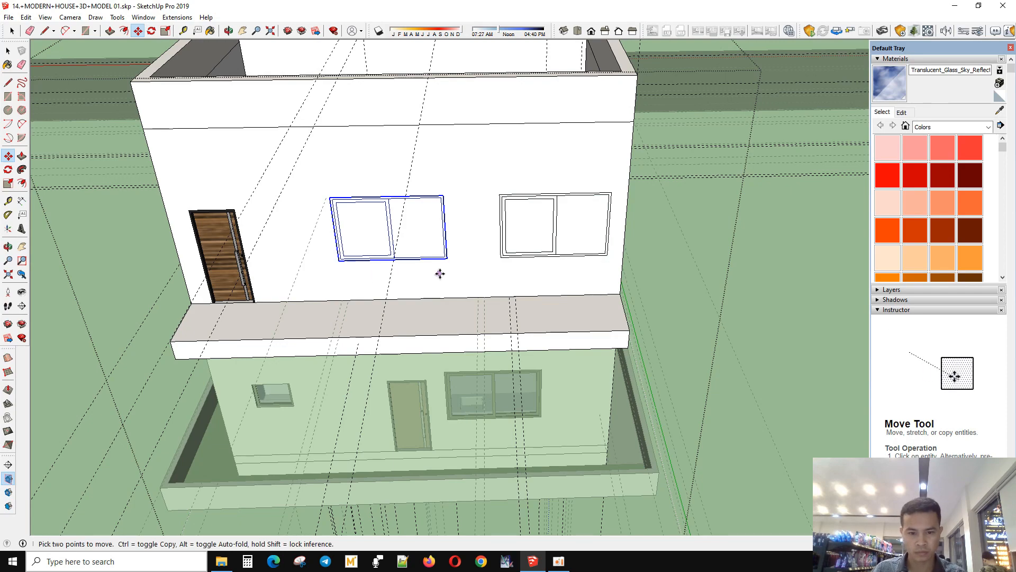
scroll(454, 263, up, 1)
click(445, 257)
click(511, 258)
scroll(512, 260, up, 2)
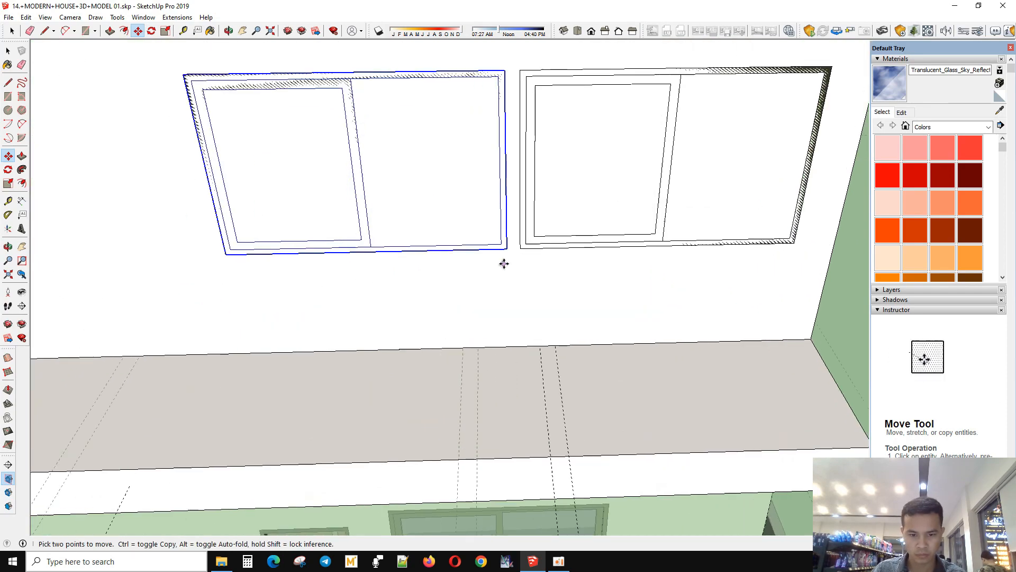
scroll(524, 245, up, 2)
- Move the copied sliding window away from the original until it sits beside the wooden door
click(524, 246)
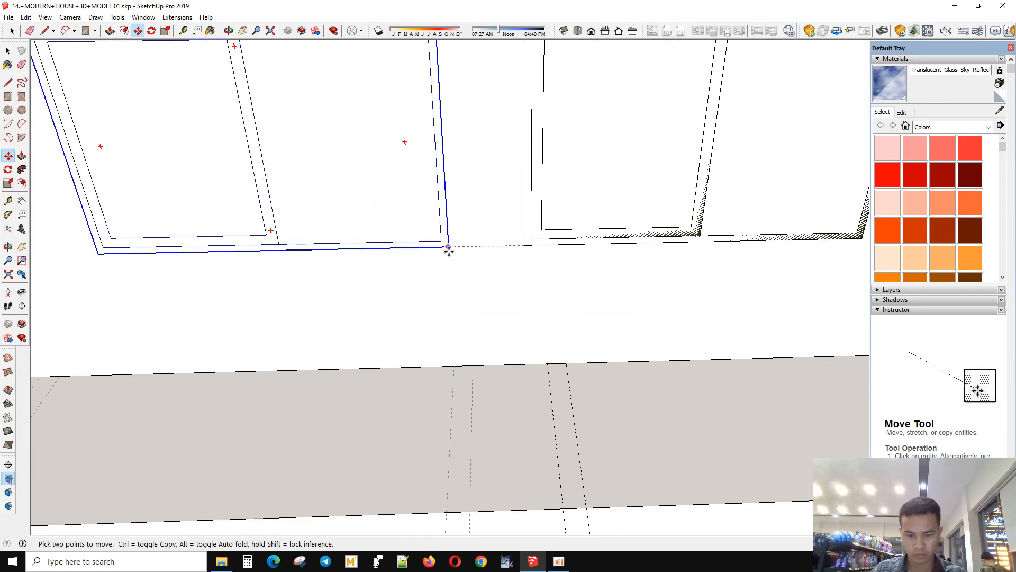
scroll(447, 248, down, 4)
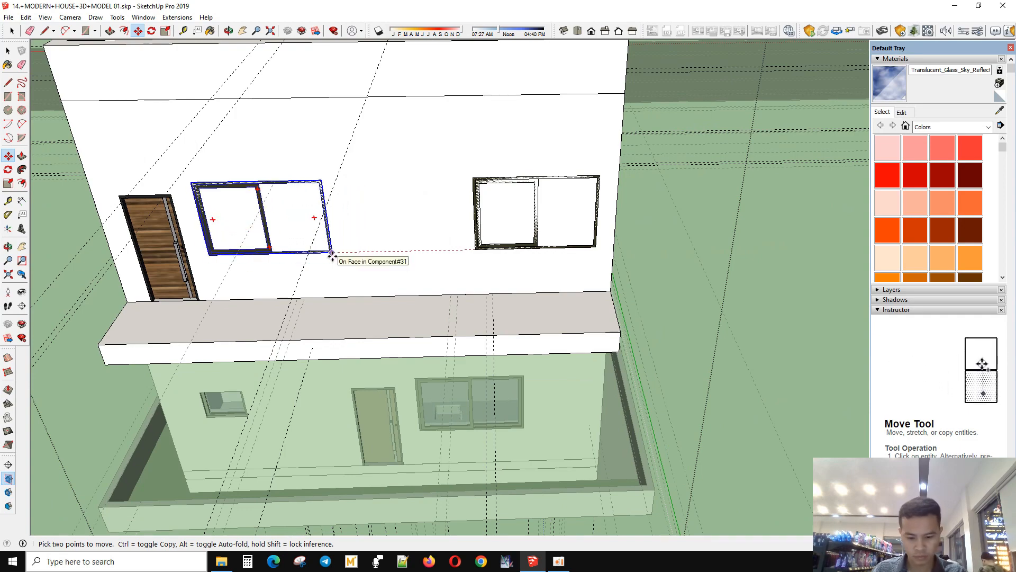
click(332, 255)
middle_drag(331, 255, 369, 258)
- Flip the sliding window unit in the bedroom's side wall
key(space)
double_click(423, 189)
triple_click(423, 189)
scroll(342, 198, up, 1)
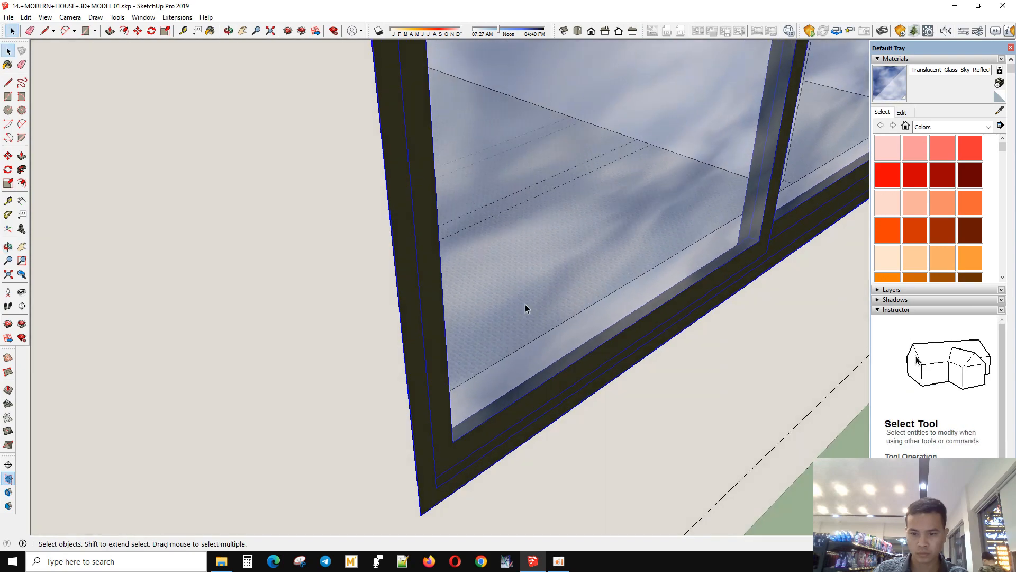
scroll(525, 304, down, 1)
right_click(548, 278)
mouse_move(646, 439)
click(679, 452)
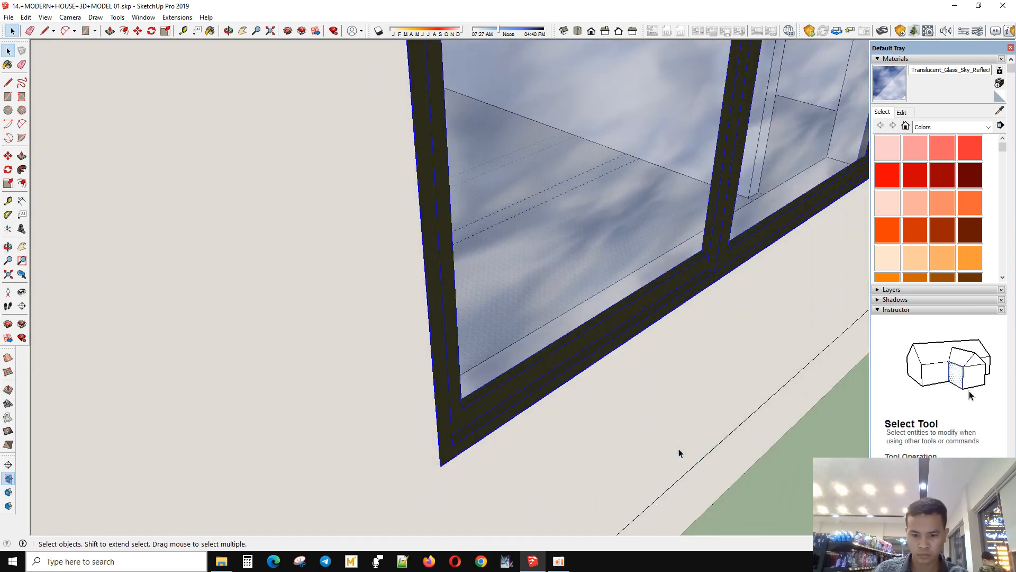
scroll(615, 319, down, 2)
scroll(487, 319, down, 1)
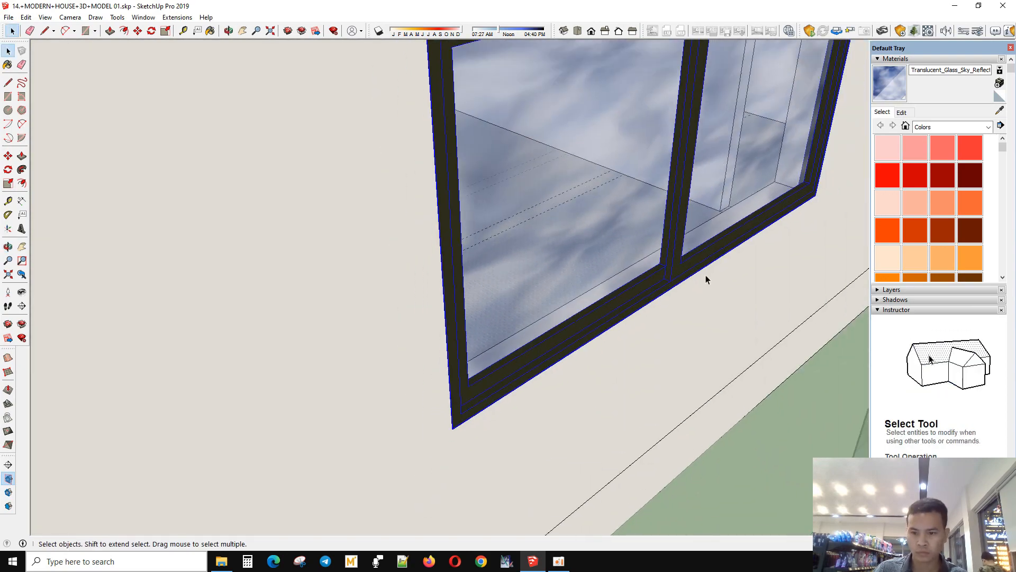
middle_drag(706, 274, 582, 284)
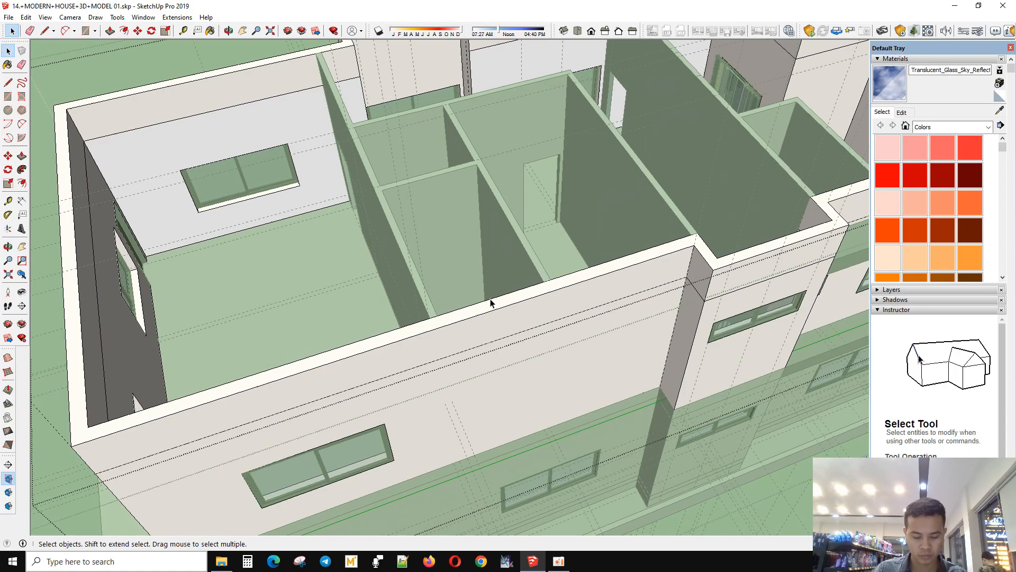
- Place a vertical guide on the outer side wall in line with the partition between the small rooms
key(t)
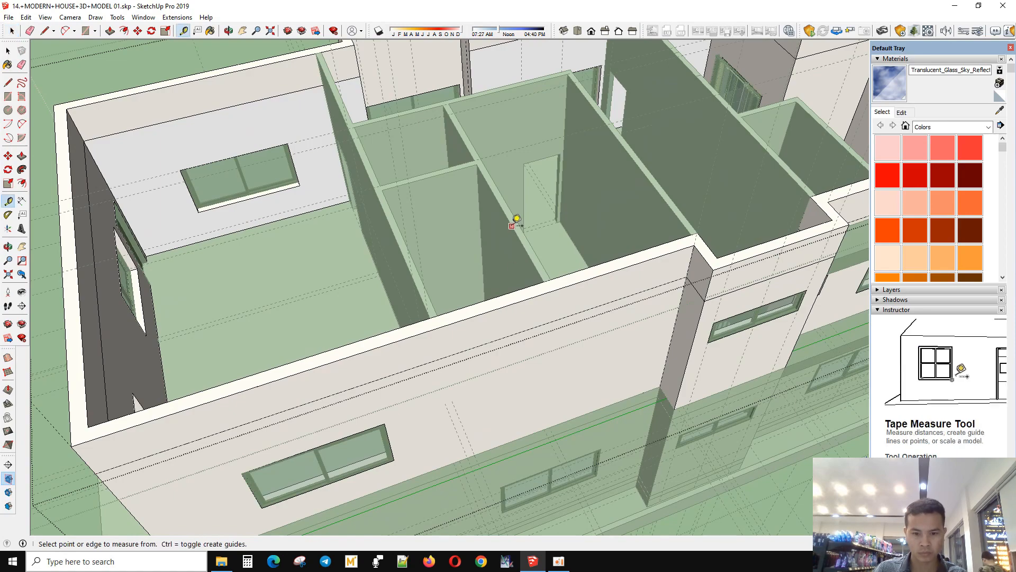
click(496, 308)
middle_drag(503, 432, 508, 369)
key(space)
scroll(537, 312, up, 2)
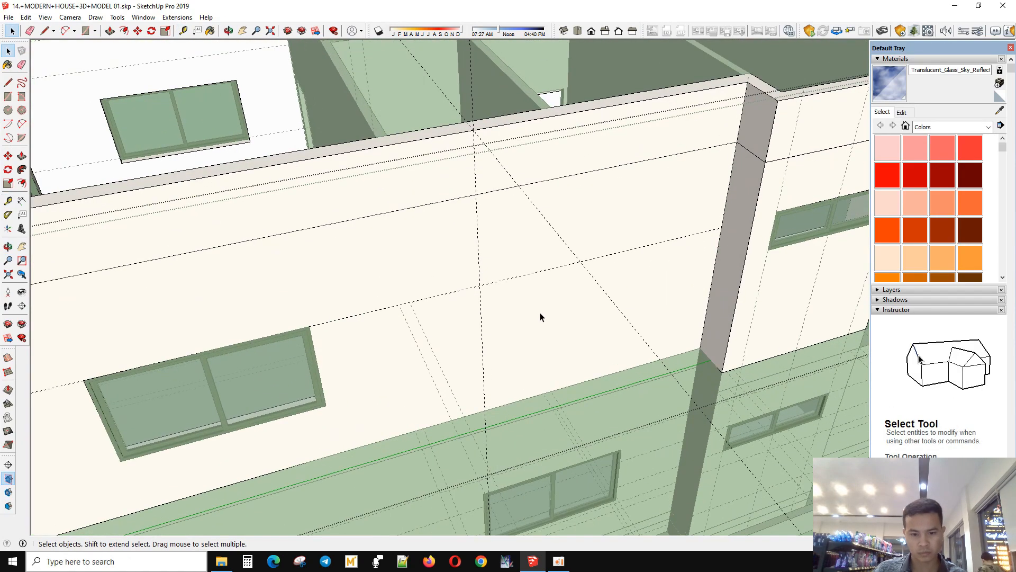
- Leave the wall group, paste the window unit and position it by the vertical guide on the outer side wall
key(ctrl+v)
scroll(529, 323, down, 3)
scroll(537, 323, down, 2)
key(space)
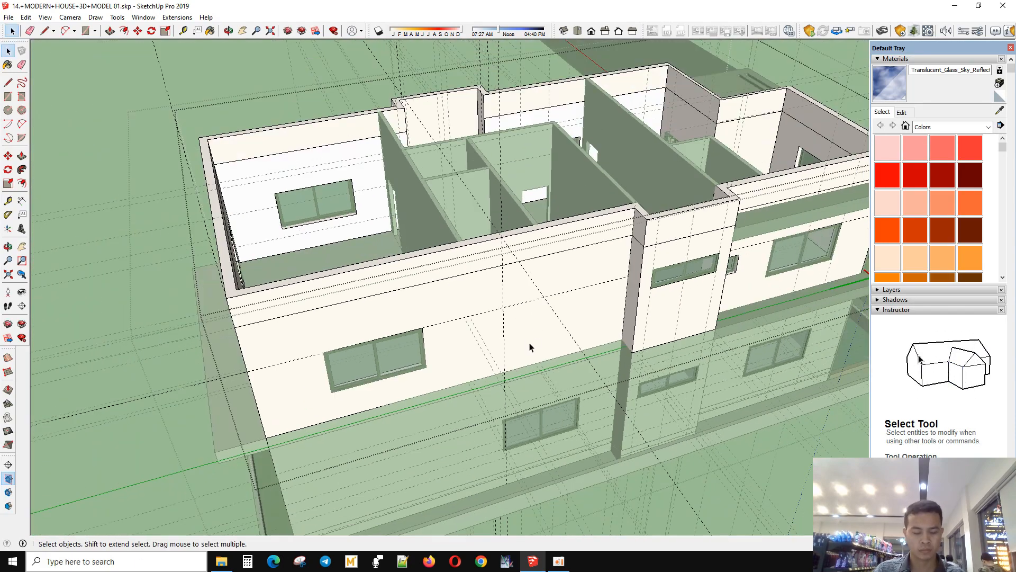
click(196, 216)
click(413, 295)
scroll(522, 312, up, 2)
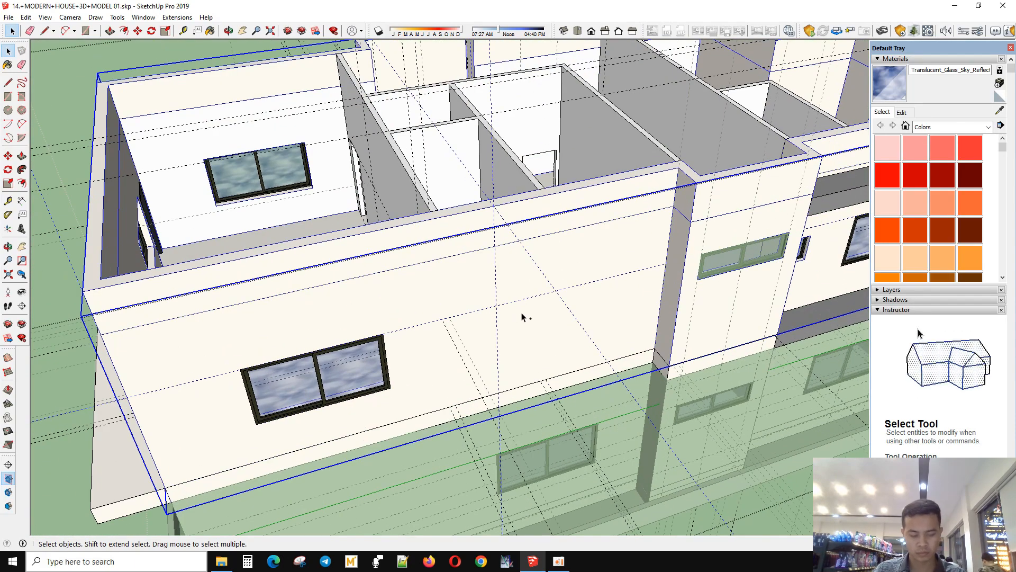
key(ctrl+v)
click(533, 343)
scroll(520, 323, up, 4)
click(515, 318)
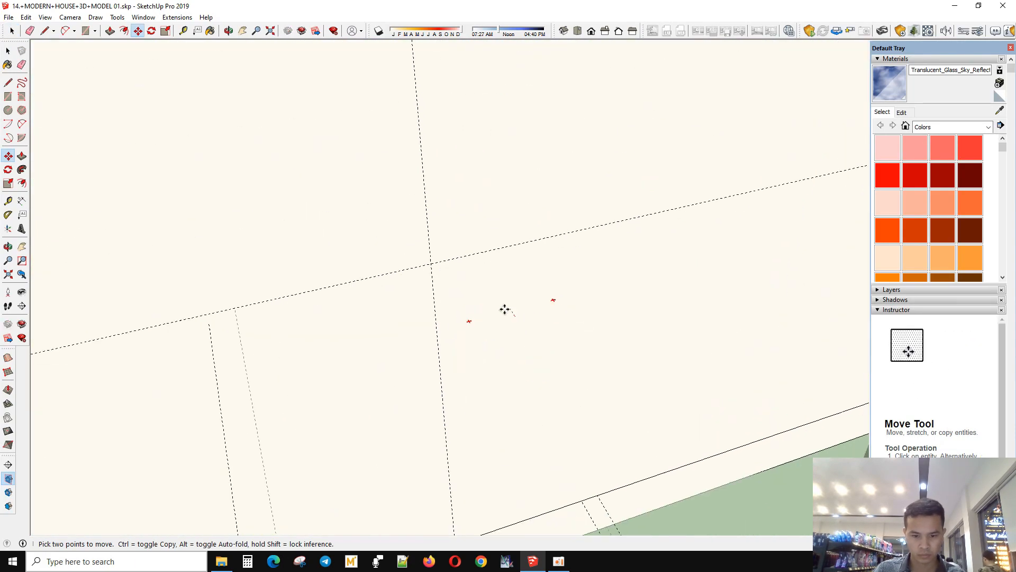
- Shift the tall column beside the entrance steps slightly towards the portal-framed window and adjust its face with Push/Pull
double_click(468, 240)
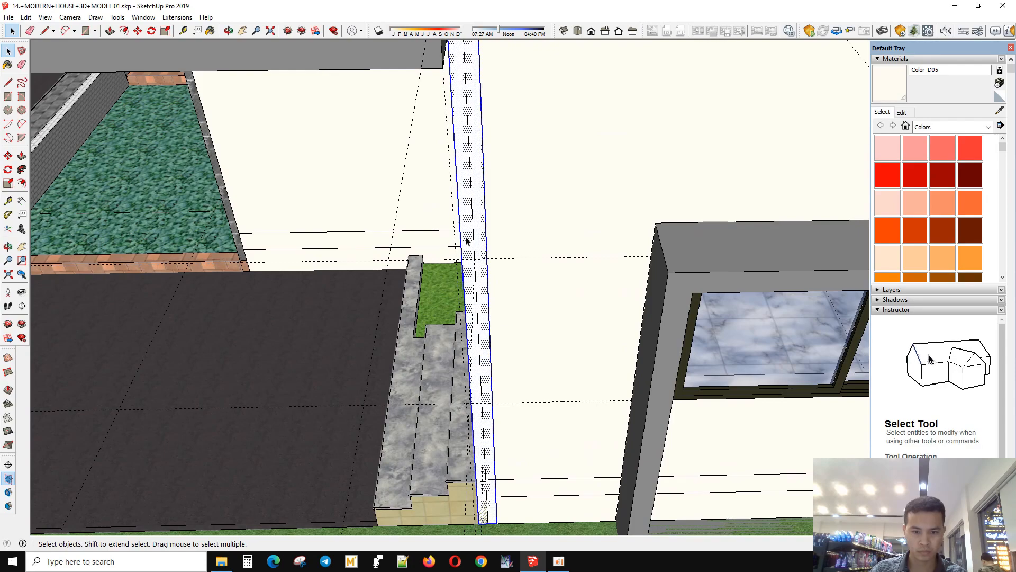
key(m)
click(465, 255)
click(471, 250)
key(space)
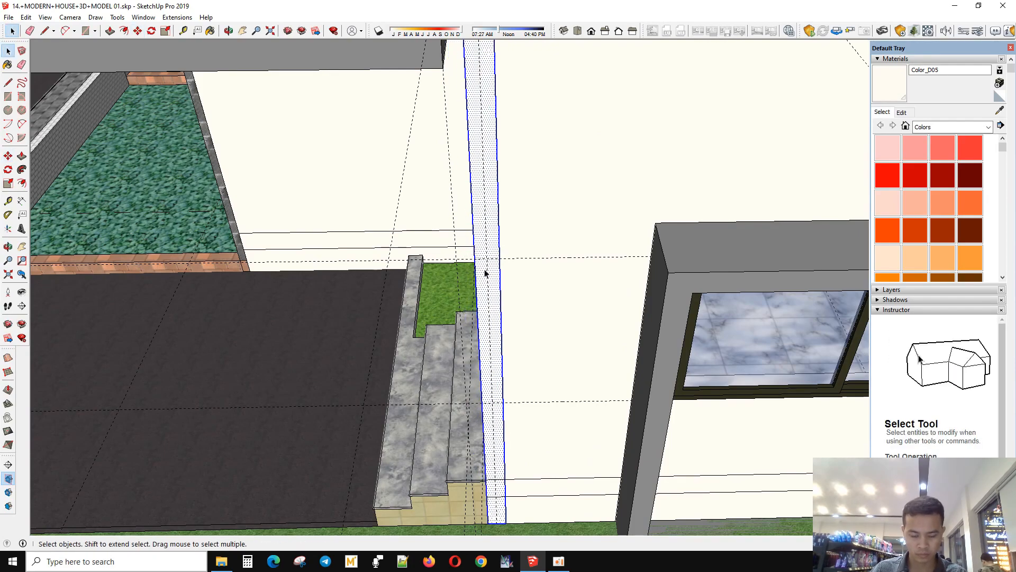
key(p)
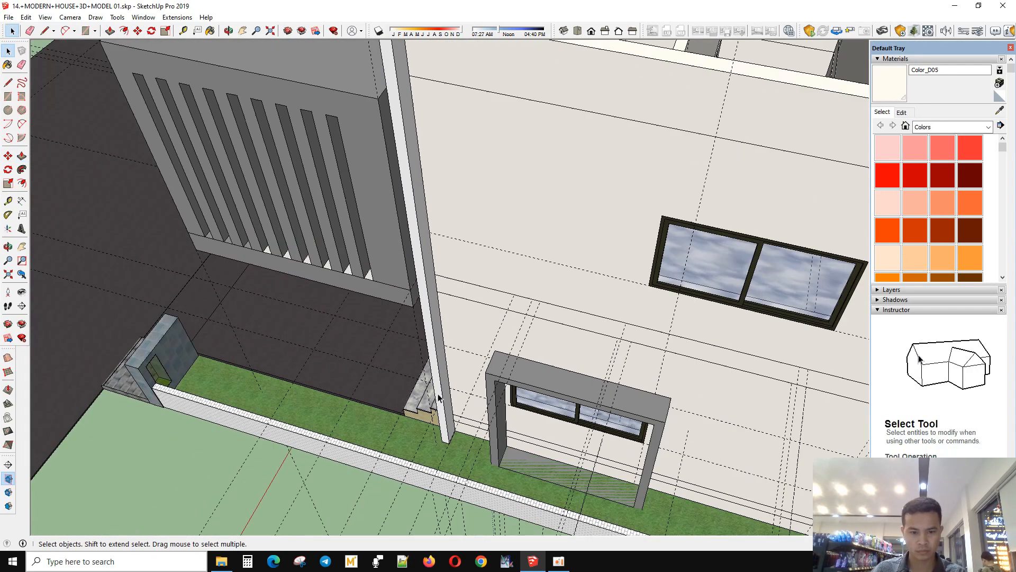
- Open the upper floor slab for editing and Push/Pull its end face to meet the tall column
middle_drag(416, 193, 429, 265)
click(410, 202)
scroll(426, 262, up, 1)
double_click(424, 259)
double_click(424, 259)
scroll(425, 256, up, 1)
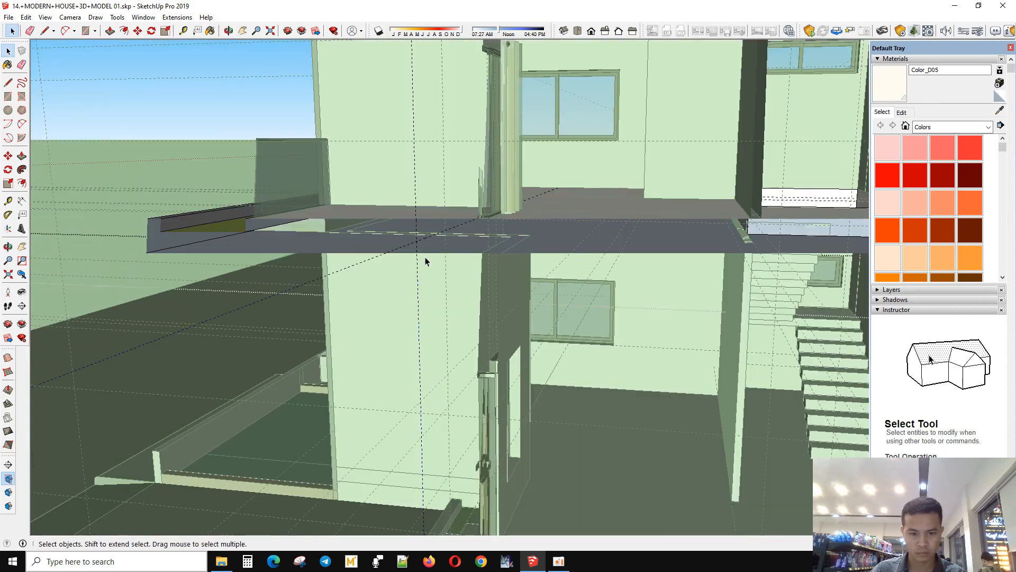
scroll(417, 310, down, 2)
key(p)
click(427, 292)
click(431, 284)
key(space)
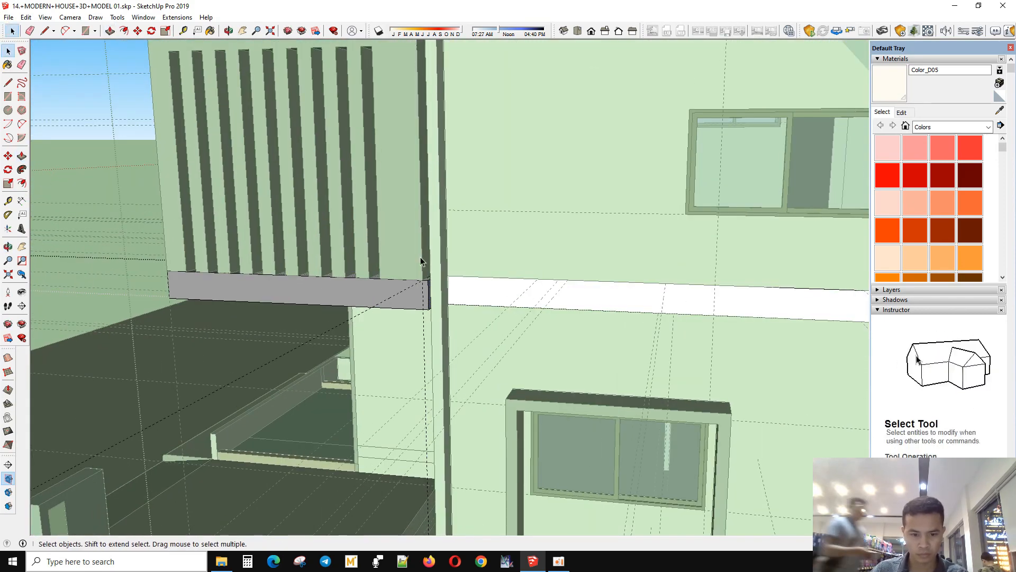
- Open the louvred balcony screen for editing and Push/Pull its end face next to the tall column
double_click(424, 258)
click(425, 257)
key(p)
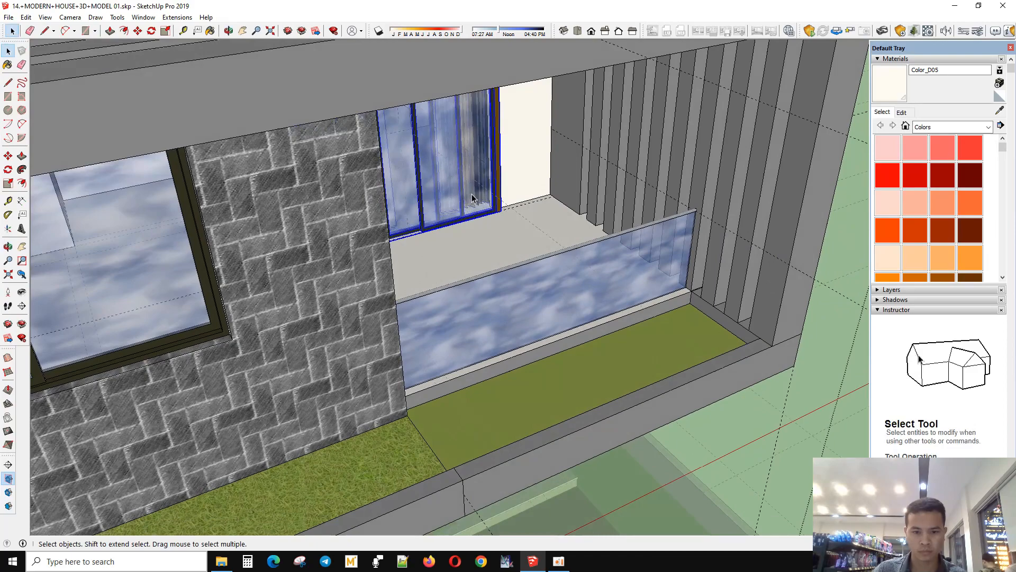
- Move the balcony's sliding glass door unit with its curtain to fit its wall opening
middle_drag(524, 244, 280, 312)
scroll(320, 269, up, 3)
key(m)
click(364, 263)
click(394, 225)
scroll(479, 381, down, 10)
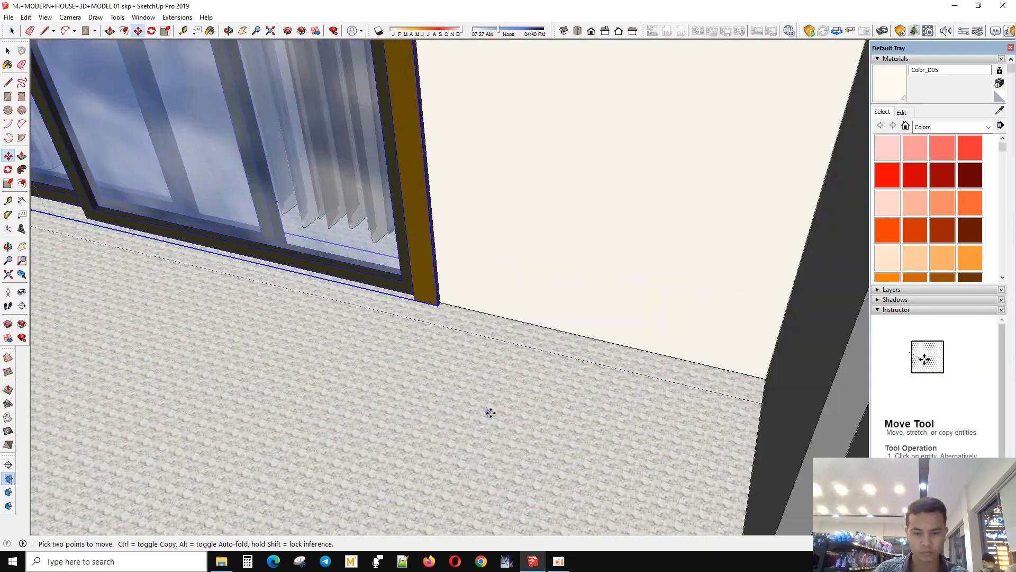
scroll(520, 377, down, 2)
key(space)
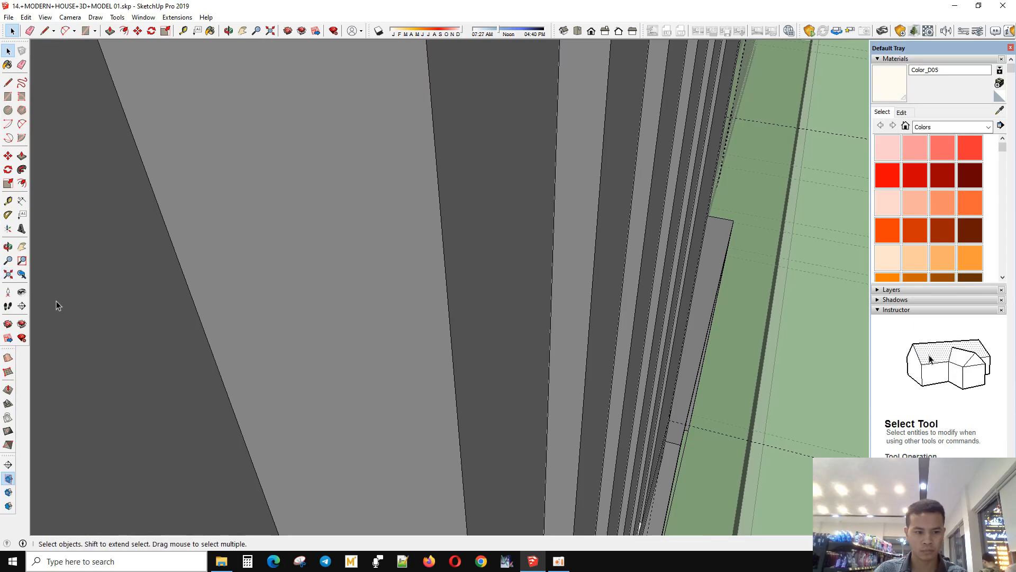
- Select the complete tall column inside its group at the front corner of the house
click(8, 274)
scroll(506, 273, up, 5)
middle_drag(505, 273, 556, 222)
scroll(508, 224, down, 2)
middle_drag(477, 225, 471, 297)
scroll(471, 307, up, 6)
right_click(470, 317)
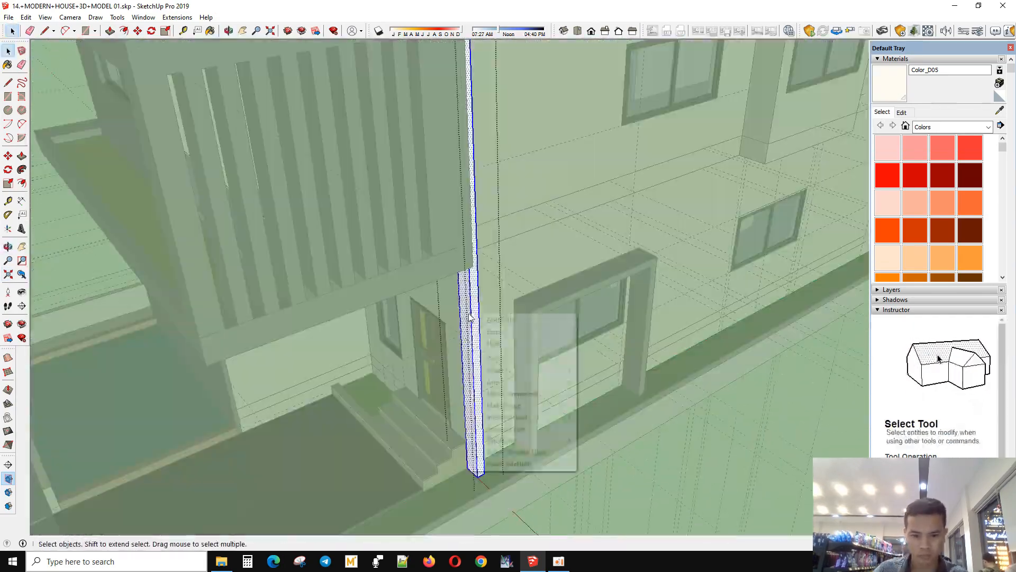
key(Escape)
scroll(477, 403, down, 3)
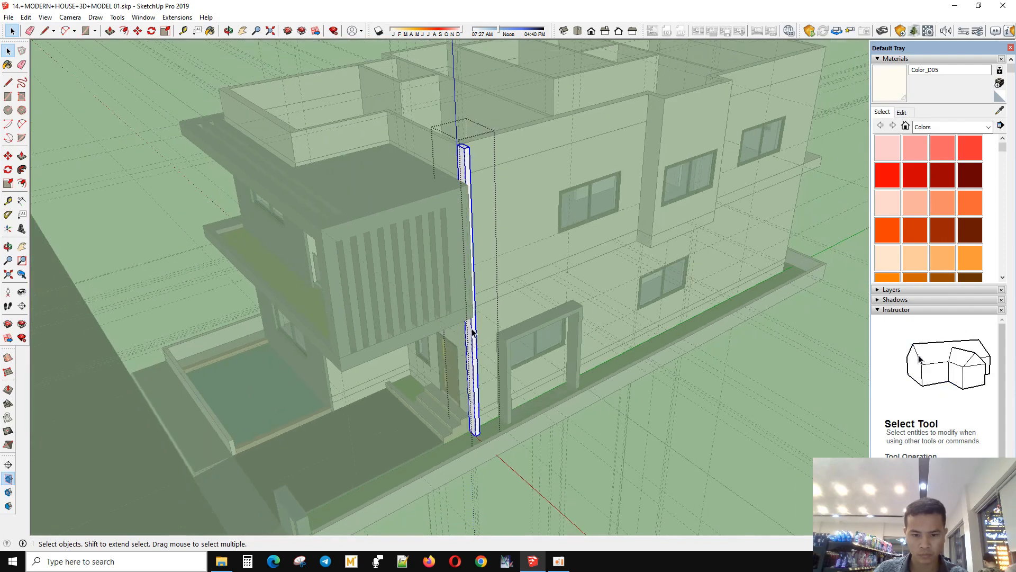
- Add a guide along the upper edge of the front window's portal frame and copy the tall column to the frame's corner
middle_drag(472, 332, 485, 288)
scroll(295, 259, up, 5)
scroll(383, 300, up, 3)
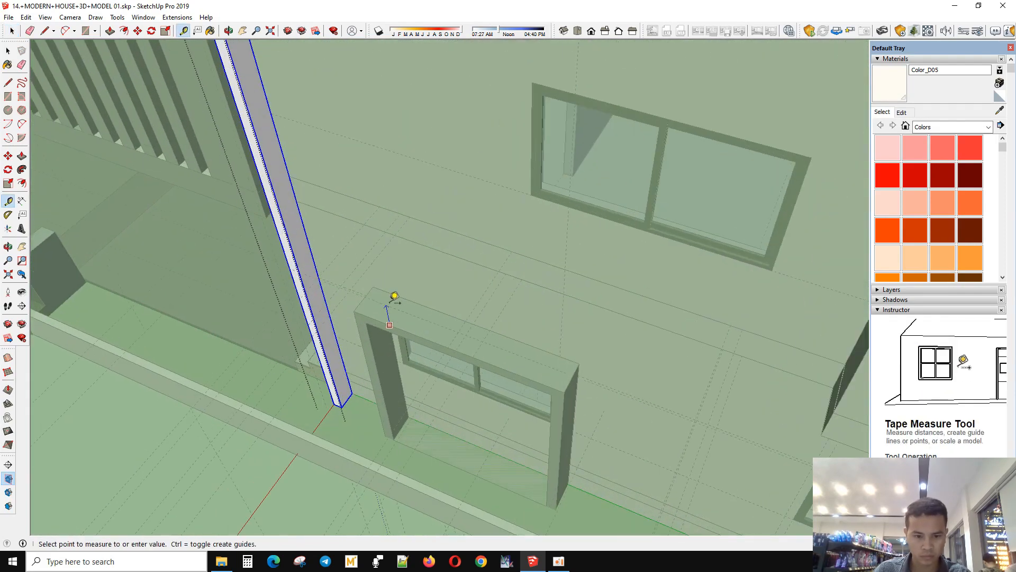
key(space)
scroll(360, 278, up, 2)
click(387, 301)
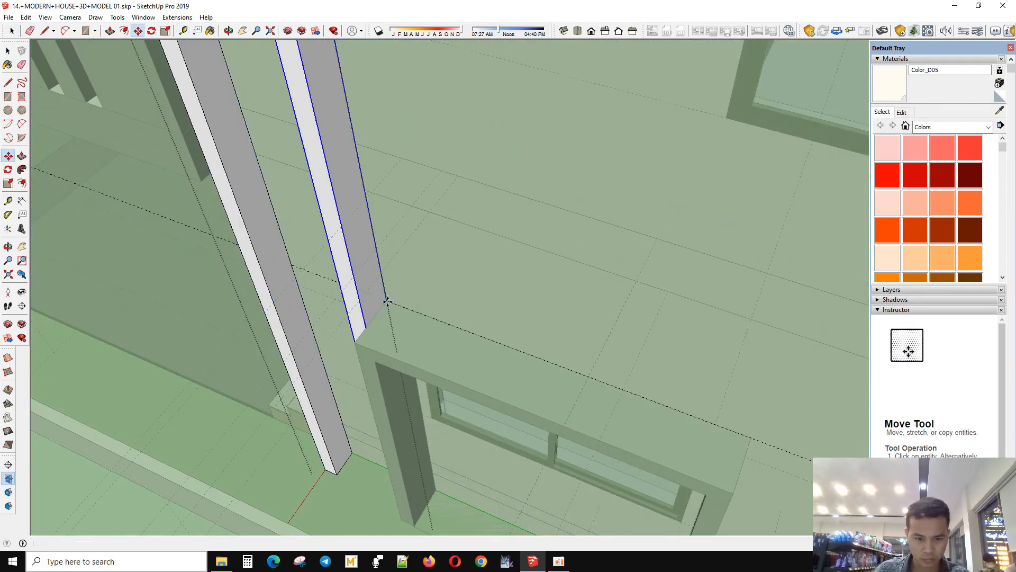
- Paint the row of tall columns at the front corner of the house with grey Color M07
mouse_move(386, 300)
middle_down()
mouse_move(464, 358)
mouse_move(401, 375)
mouse_move(513, 345)
mouse_move(503, 340)
mouse_move(540, 363)
mouse_move(528, 296)
mouse_move(501, 295)
mouse_move(492, 424)
mouse_move(518, 441)
mouse_move(497, 471)
mouse_move(512, 456)
mouse_move(499, 357)
mouse_move(506, 436)
mouse_move(324, 236)
mouse_move(427, 295)
mouse_move(658, 313)
middle_up()
scroll(507, 436, down, 5)
scroll(476, 296, up, 3)
mouse_move(477, 296)
middle_down()
mouse_move(582, 236)
mouse_move(471, 299)
middle_up()
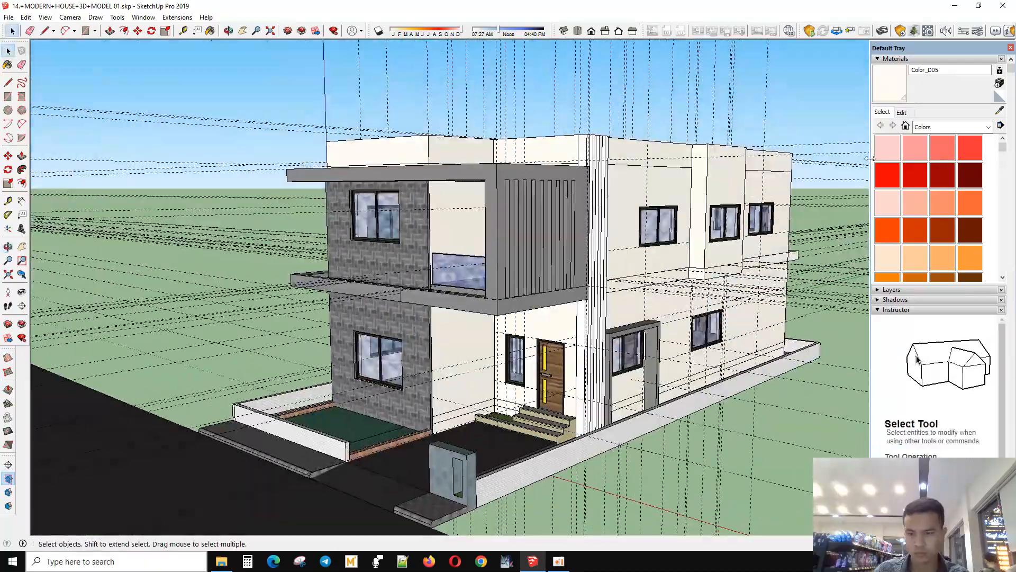
key(b)
scroll(471, 299, up, 3)
middle_drag(726, 303, 683, 325)
click(656, 339)
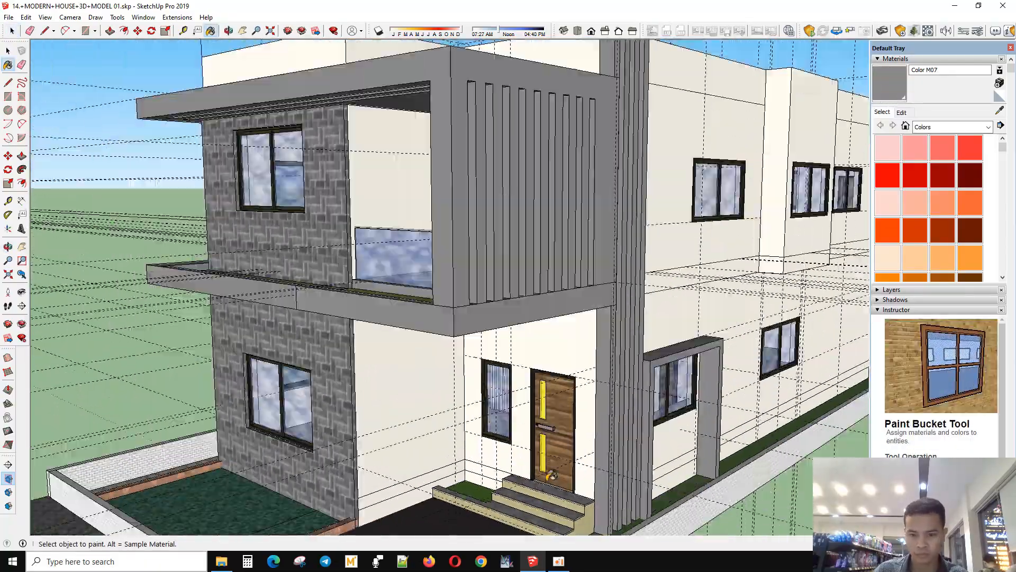
- Open the column's group and add a vertical guide about 23 cm from the side edge of the window's portal frame
scroll(595, 460, down, 3)
mouse_move(603, 460)
middle_down()
mouse_move(423, 455)
mouse_move(543, 450)
mouse_move(547, 385)
mouse_move(508, 381)
middle_up()
key(space)
scroll(582, 381, up, 6)
double_click(339, 343)
key(t)
click(448, 392)
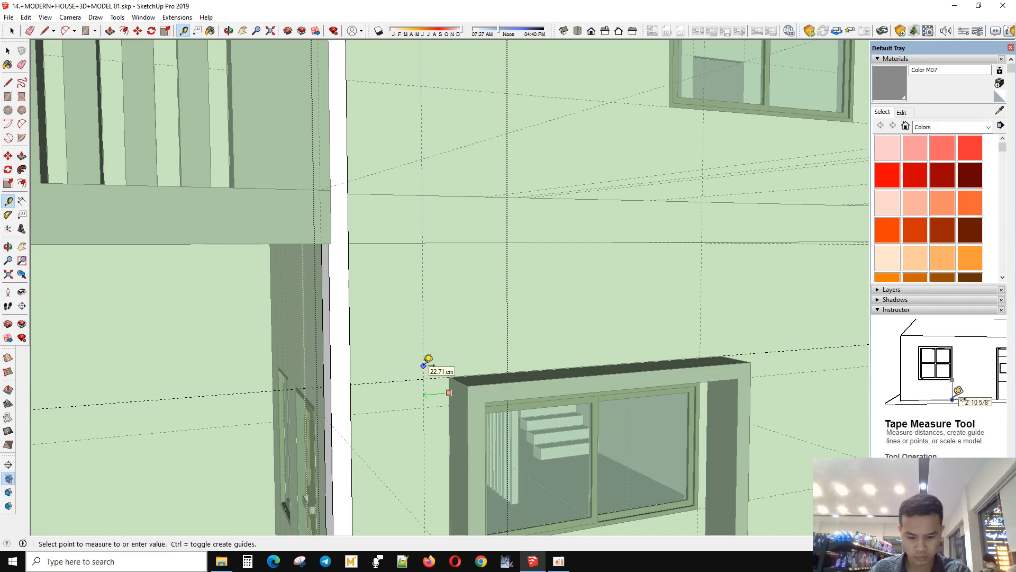
click(423, 366)
- Copy the tall column towards the vertical guide to form a row beside the portal frame
middle_drag(424, 365, 200, 439)
key(space)
click(185, 439)
scroll(197, 434, up, 2)
key(m)
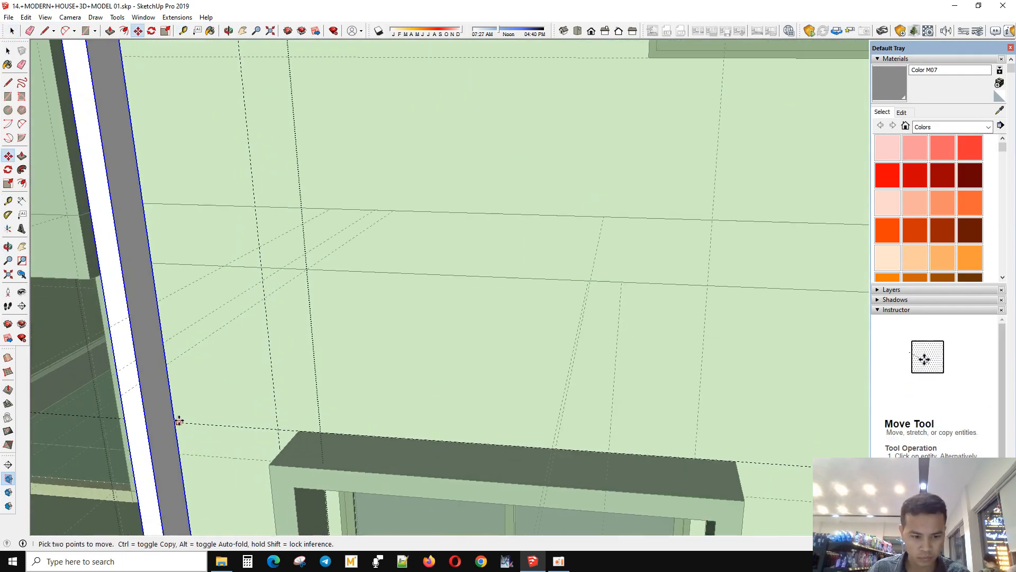
ctrl+click(176, 422)
click(277, 428)
scroll(277, 427, down, 6)
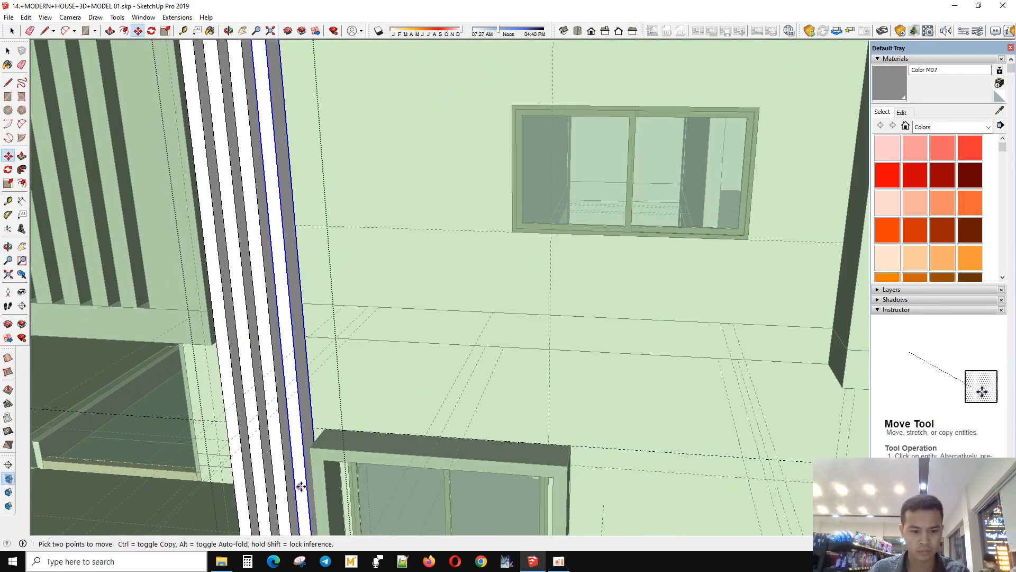
- Open the ground-floor group and delete the portal frame around the side window
key(space)
mouse_move(438, 415)
middle_down()
mouse_move(404, 322)
mouse_move(496, 451)
mouse_move(526, 291)
mouse_move(551, 268)
mouse_move(430, 317)
mouse_move(338, 339)
mouse_move(480, 199)
mouse_move(540, 327)
mouse_move(536, 339)
mouse_move(418, 301)
middle_up()
scroll(626, 244, up, 5)
key(b)
scroll(626, 244, down, 5)
key(space)
scroll(504, 343, up, 3)
double_click(503, 343)
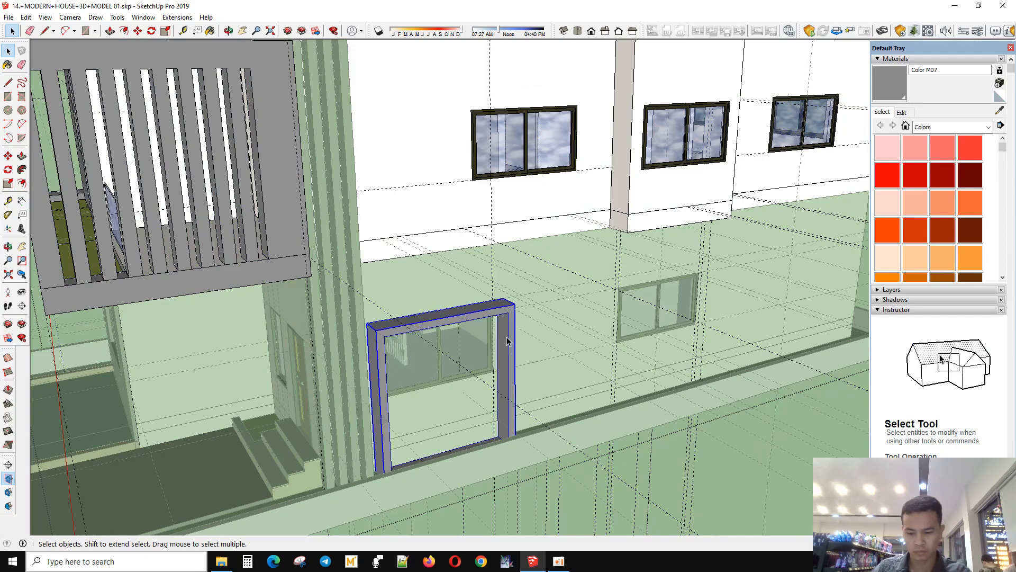
scroll(507, 342, down, 3)
click(748, 100)
middle_drag(555, 286, 402, 455)
scroll(407, 358, up, 3)
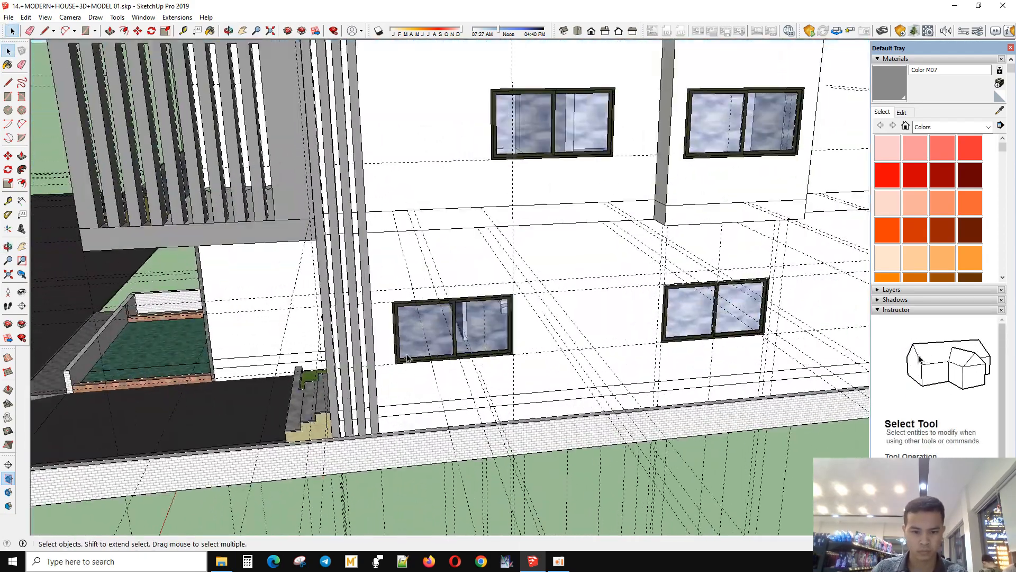
- Open the group again and delete the extra column copies, keeping one tall column at the front corner
middle_drag(407, 359, 275, 392)
scroll(306, 360, up, 2)
double_click(306, 360)
key(ctrl+a)
key(Delete)
- Copy the remaining tall column to the near edge of the ground-floor side window and divide the distance into four equal intervals
click(247, 333)
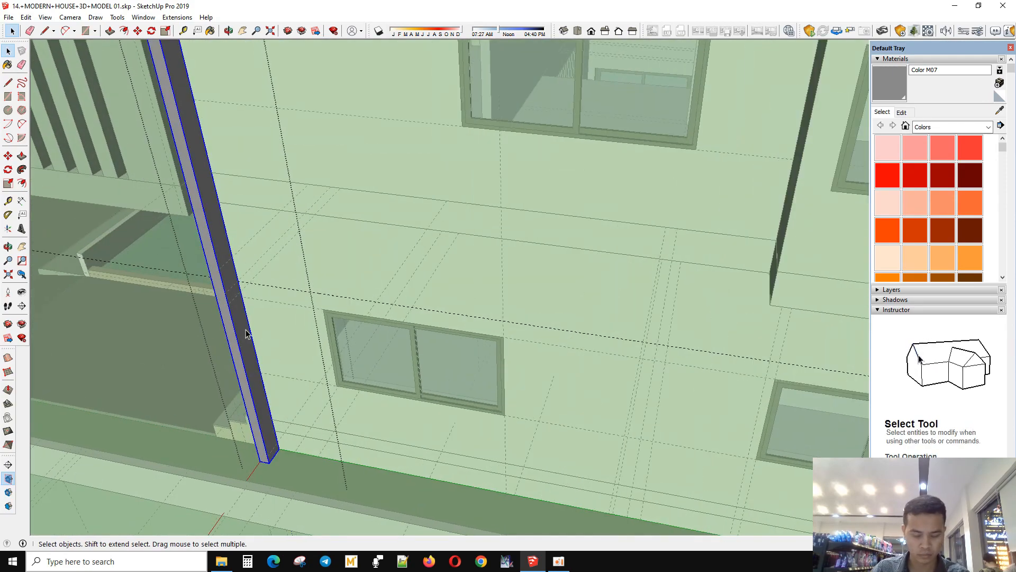
key(m)
scroll(262, 318, up, 3)
click(227, 263)
key(ctrl)
middle_drag(327, 300, 242, 322)
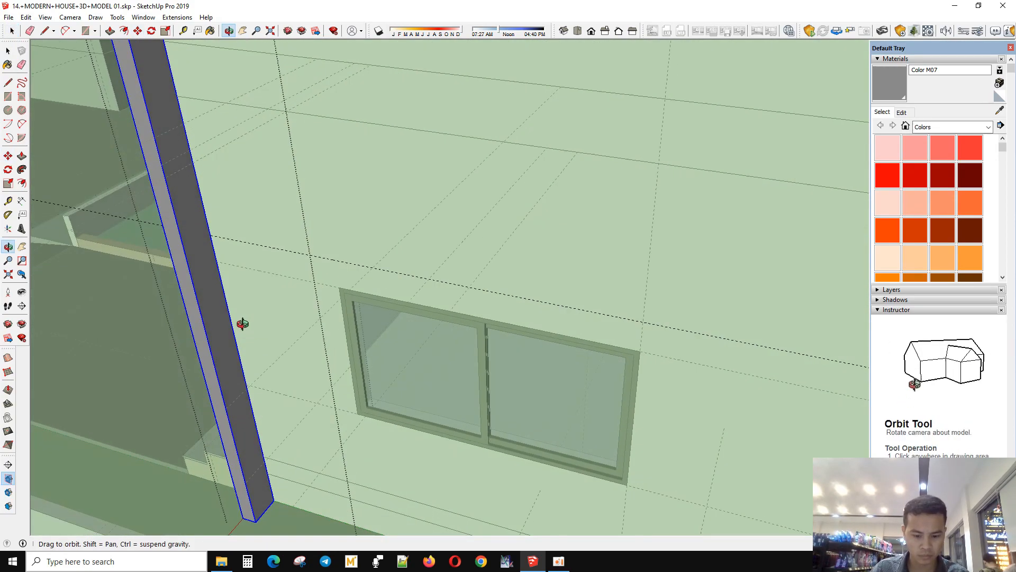
click(215, 261)
key(ctrl)
click(336, 289)
text(/4)
key(Return)
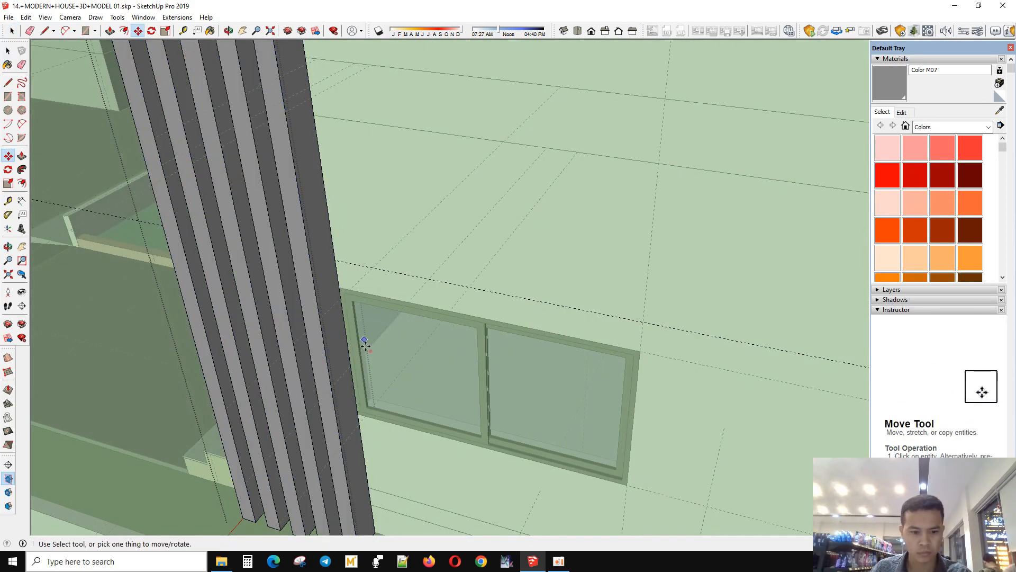
- Examine the house's front, side and rear elevations, ending at the rear balcony slab
key(space)
scroll(433, 394, down, 3)
middle_drag(366, 345, 778, 273)
scroll(562, 424, down, 4)
middle_drag(545, 292, 471, 370)
middle_drag(444, 204, 381, 153)
scroll(381, 153, up, 2)
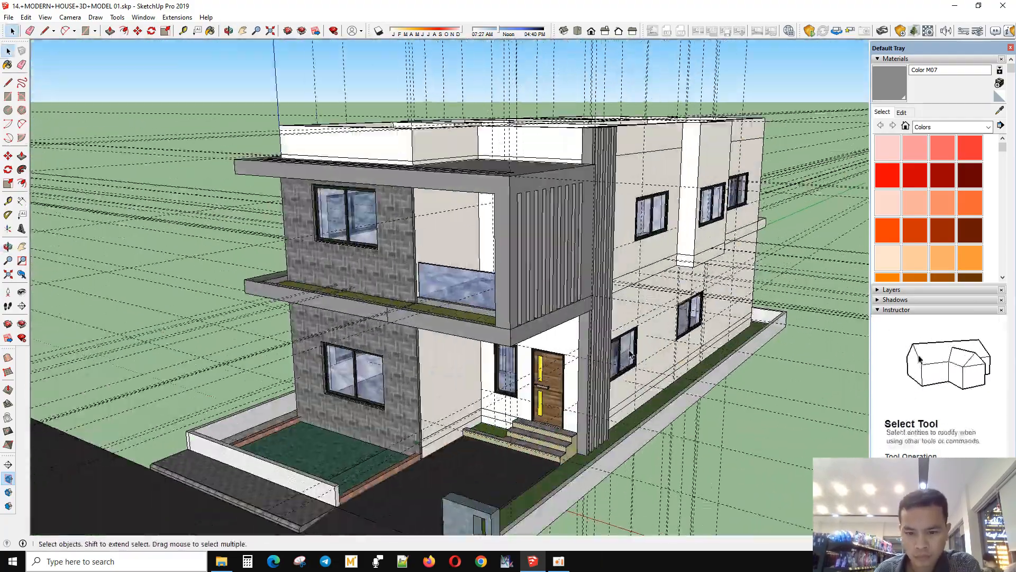
middle_drag(741, 223, 134, 252)
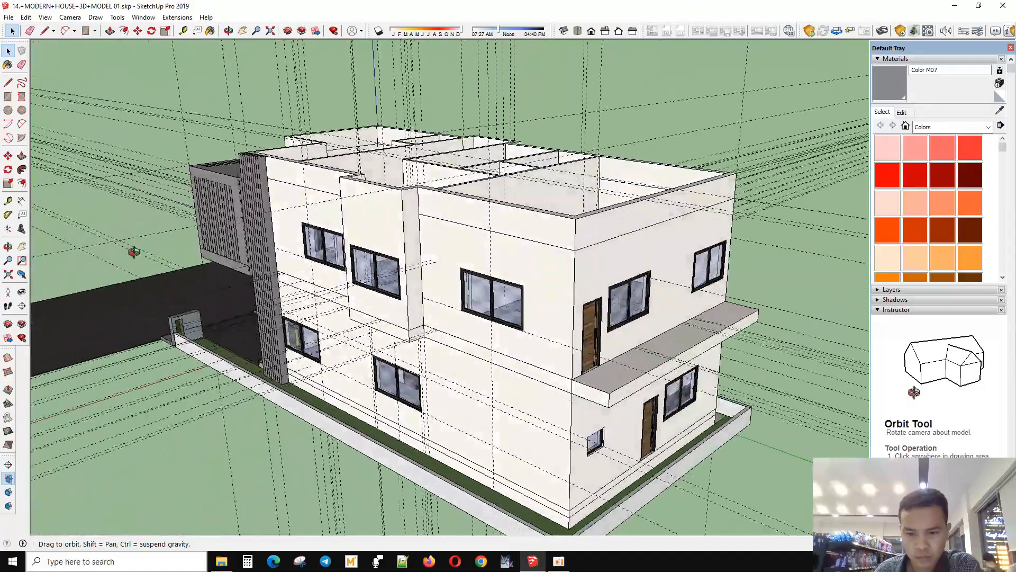
middle_drag(662, 328, 635, 360)
scroll(518, 469, up, 3)
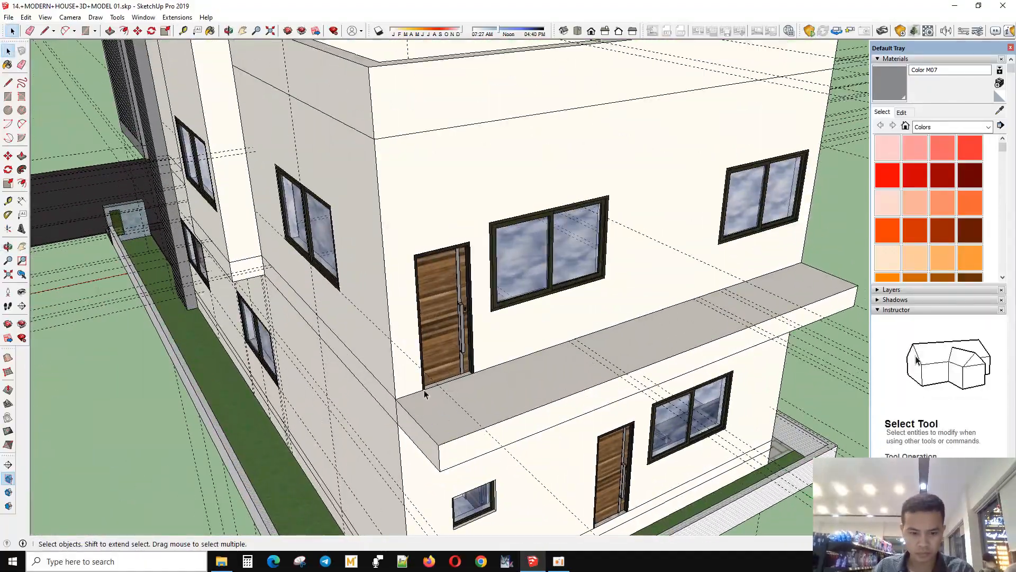
- Draw a rectangle covering the top of the rear balcony slab and select its face
double_click(403, 318)
key(r)
click(396, 399)
scroll(396, 399, down, 3)
scroll(670, 329, up, 4)
click(670, 329)
key(space)
click(649, 330)
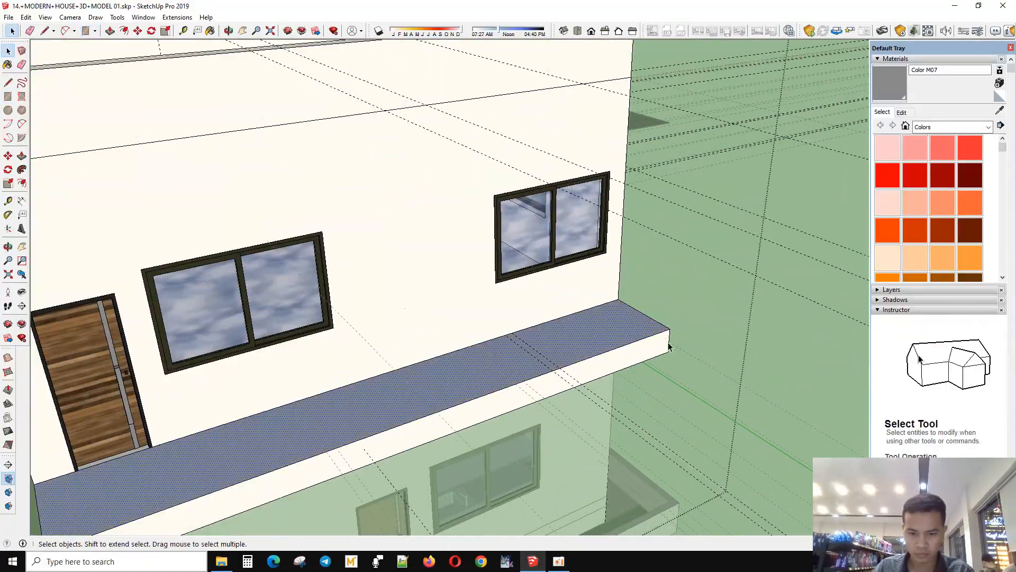
- Offset the three outer edges of the rear balcony rectangle inwards to outline a narrow border strip
scroll(651, 330, down, 3)
scroll(650, 329, up, 2)
click(646, 318)
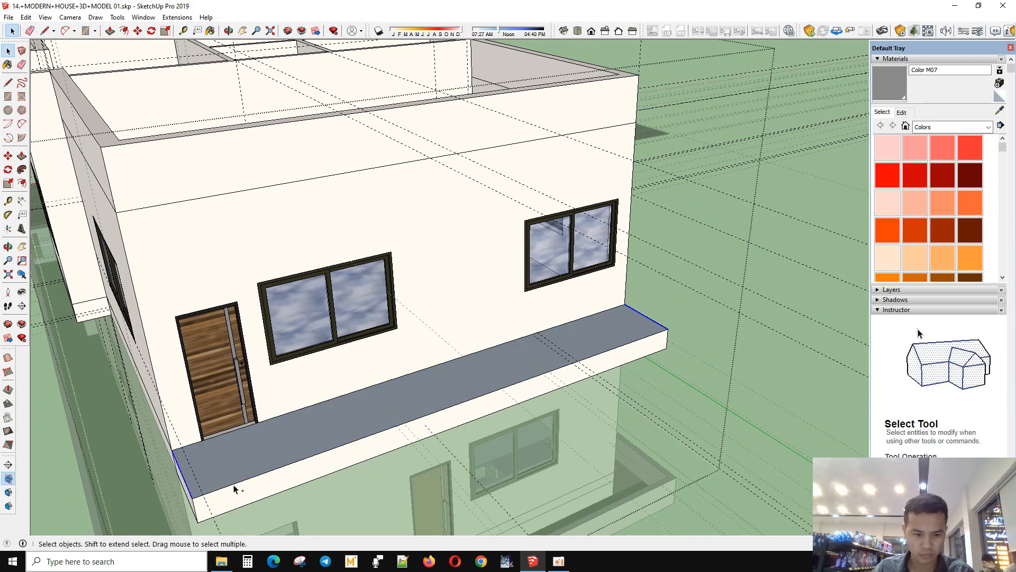
scroll(650, 333, up, 3)
key(f)
click(648, 276)
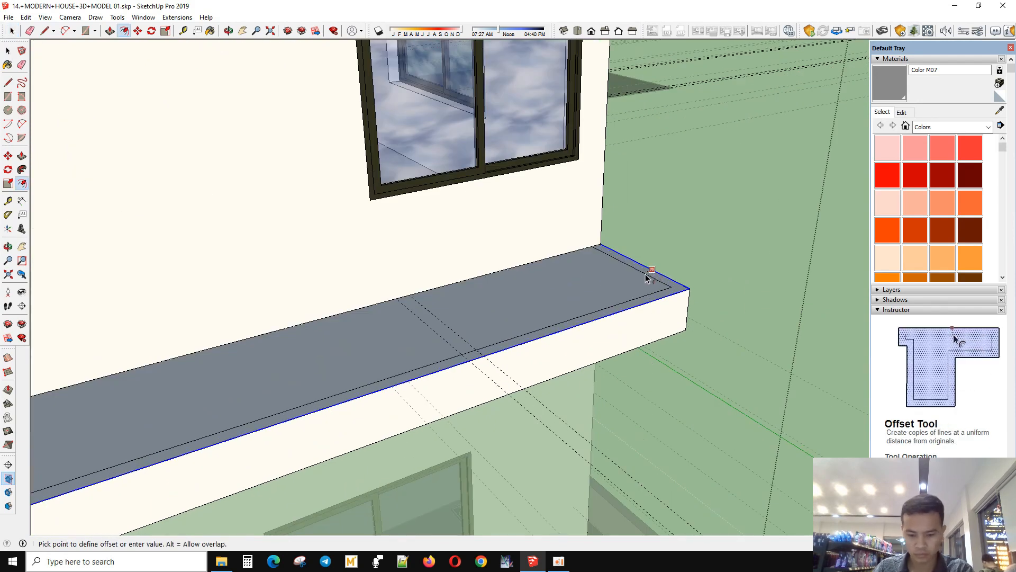
key(Return)
- Delete the rectangle's inner face and its leftover wall-side edge, keeping only the narrow border strip
key(space)
click(612, 276)
key(Delete)
click(588, 249)
key(Delete)
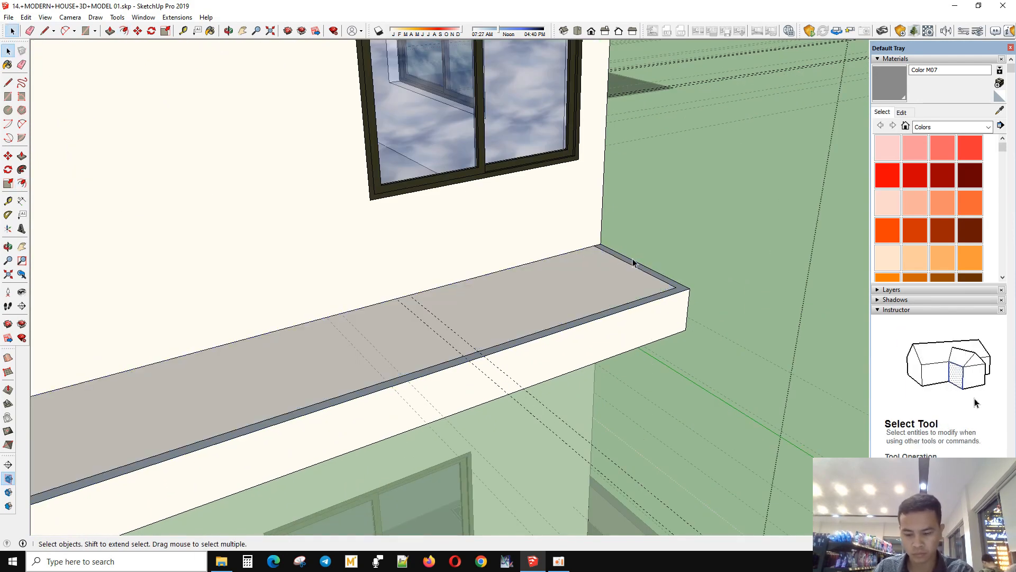
- Push/Pull the border strip up into a thin rail and make the whole rail a group
key(p)
scroll(634, 263, up, 1)
key(Return)
key(space)
scroll(648, 267, up, 1)
triple_click(647, 263)
right_click(647, 261)
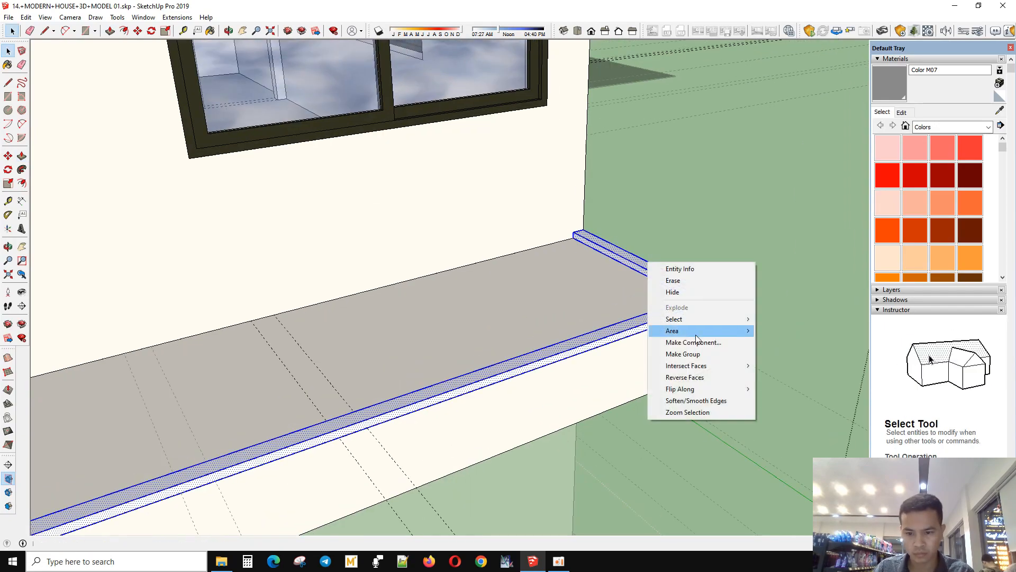
click(681, 354)
- Try copying the rail group from its wall-side corner, and delete the copy
scroll(773, 318, down, 4)
scroll(228, 450, up, 3)
scroll(409, 403, up, 3)
key(m)
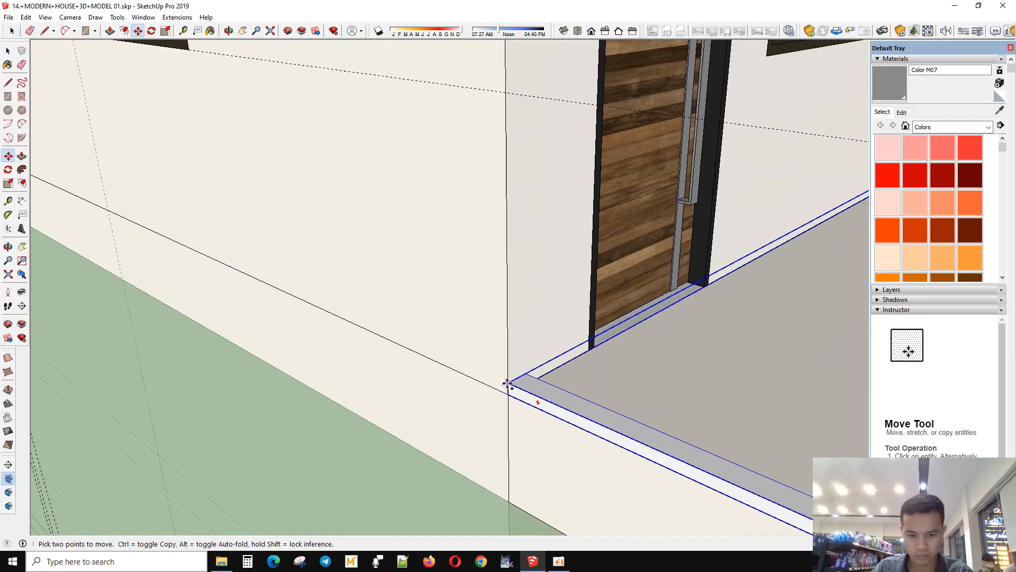
click(508, 382)
key(ctrl)
key(Return)
scroll(402, 347, down, 2)
key(space)
middle_drag(394, 349, 522, 312)
key(Delete)
- Copy the rail group upwards with the distance divided into eight intervals, keeping three pairs of rails around the rear balcony
click(562, 378)
key(m)
click(552, 354)
key(ctrl)
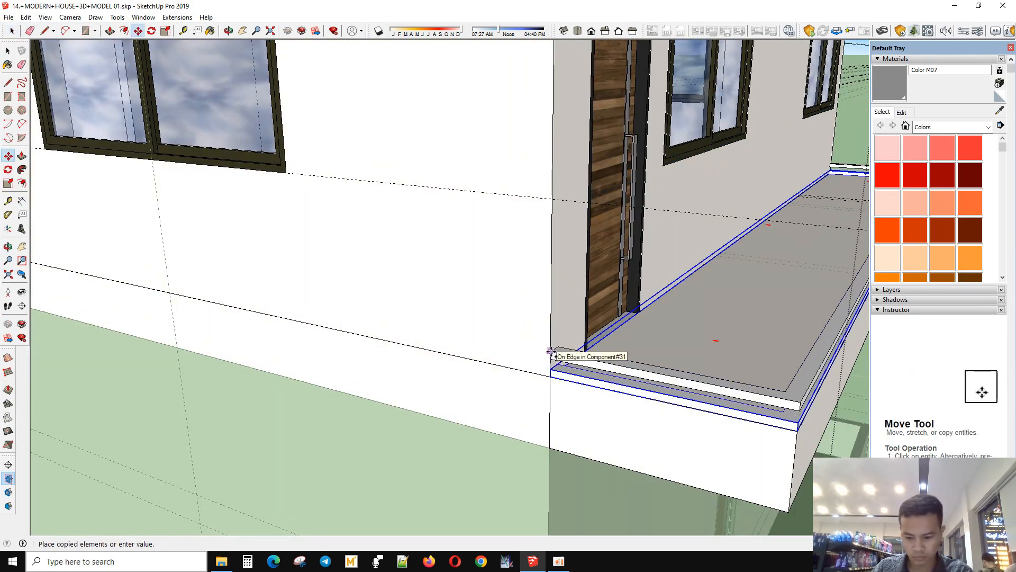
key(Return)
text(/8)
key(Return)
scroll(357, 257, down, 2)
key(space)
middle_drag(608, 329, 355, 355)
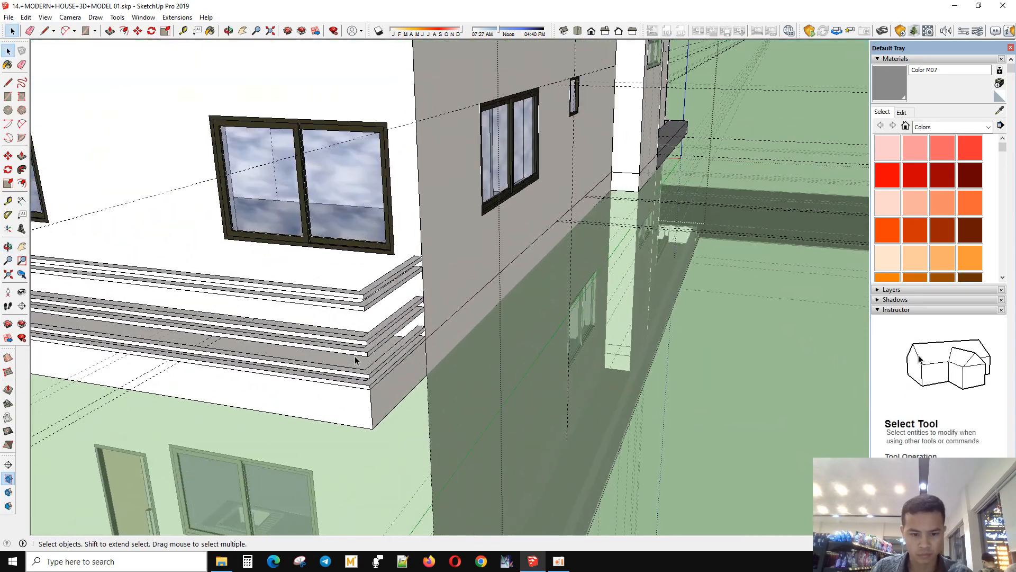
- Add a guide across the top rail's wall-side end and draw a small rectangle there for a post
scroll(354, 356, up, 5)
key(t)
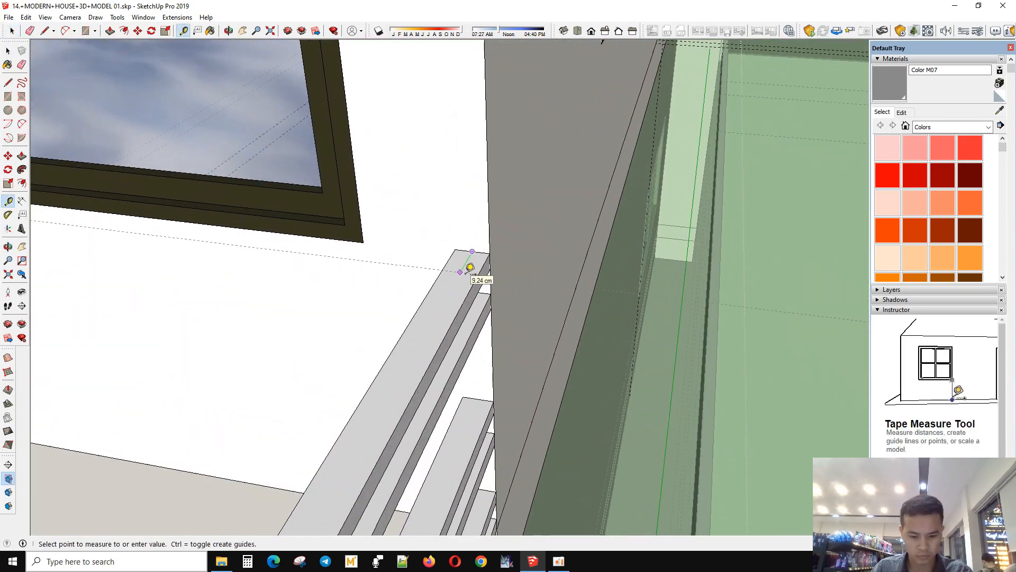
key(space)
key(r)
click(465, 257)
key(space)
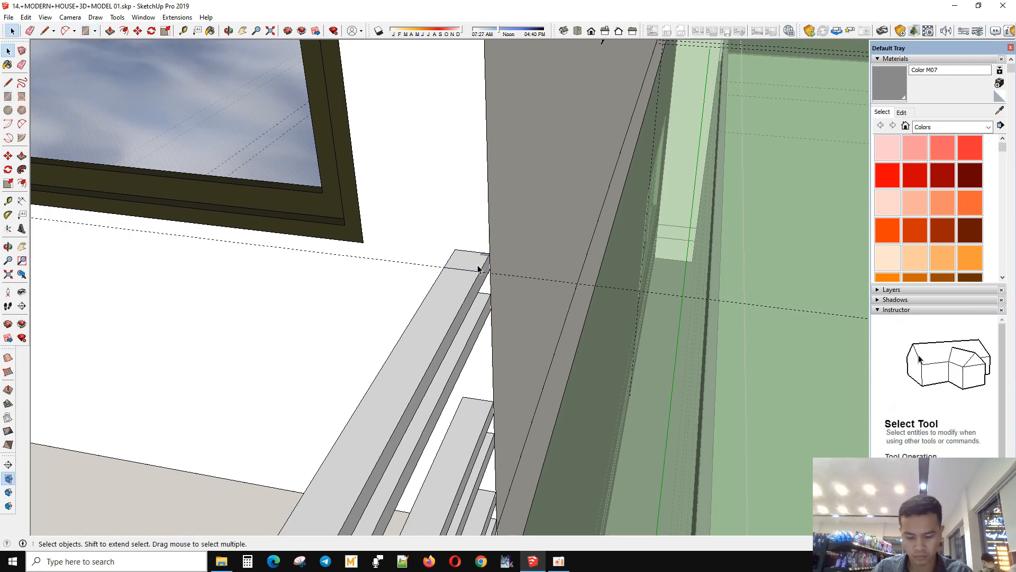
- Push/Pull the small rectangle down through the rails to the slab to form a vertical post
key(p)
mouse_move(478, 270)
middle_down()
mouse_move(467, 433)
mouse_move(472, 278)
middle_up()
scroll(467, 433, up, 3)
key(space)
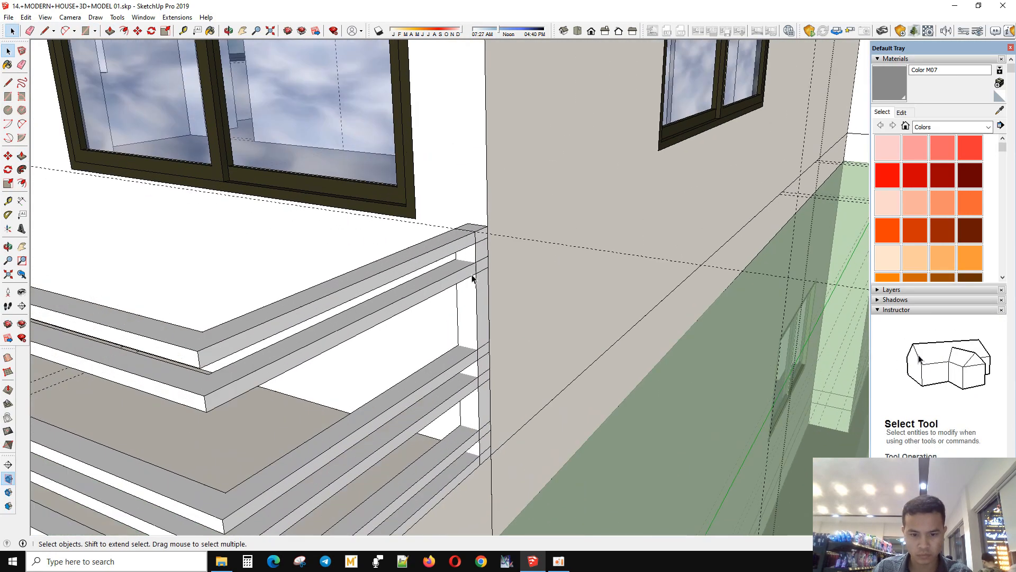
scroll(476, 227, up, 2)
key(p)
key(space)
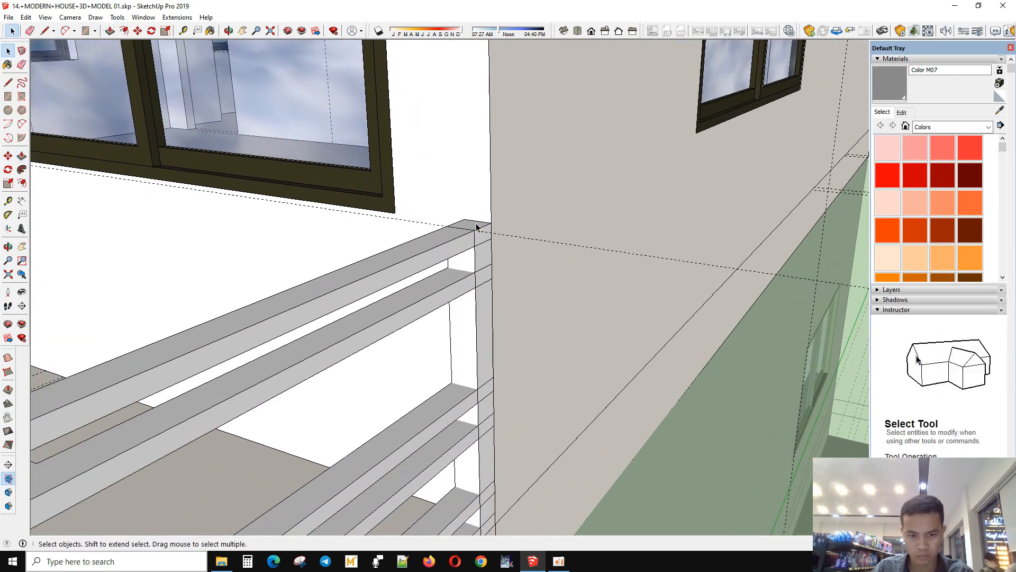
click(476, 228)
click(491, 244)
- Select the complete vertical post at the wall and make it a group
key(space)
scroll(523, 265, down, 3)
triple_click(497, 316)
right_click(497, 311)
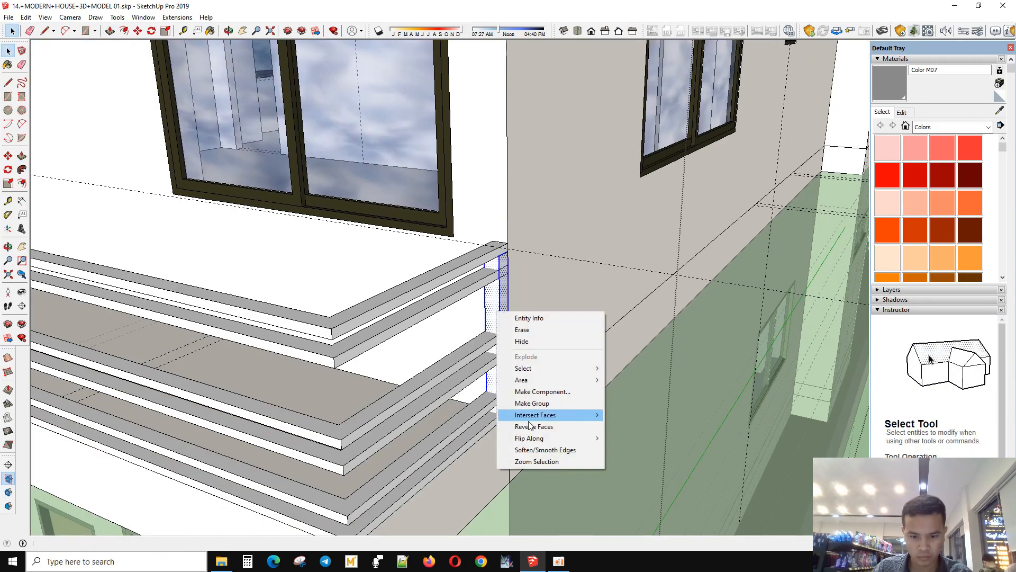
click(529, 403)
- Move the post group from the wall to the nearest outer corner of the rear balcony
scroll(532, 331, down, 1)
scroll(532, 329, up, 2)
key(m)
click(512, 373)
click(380, 470)
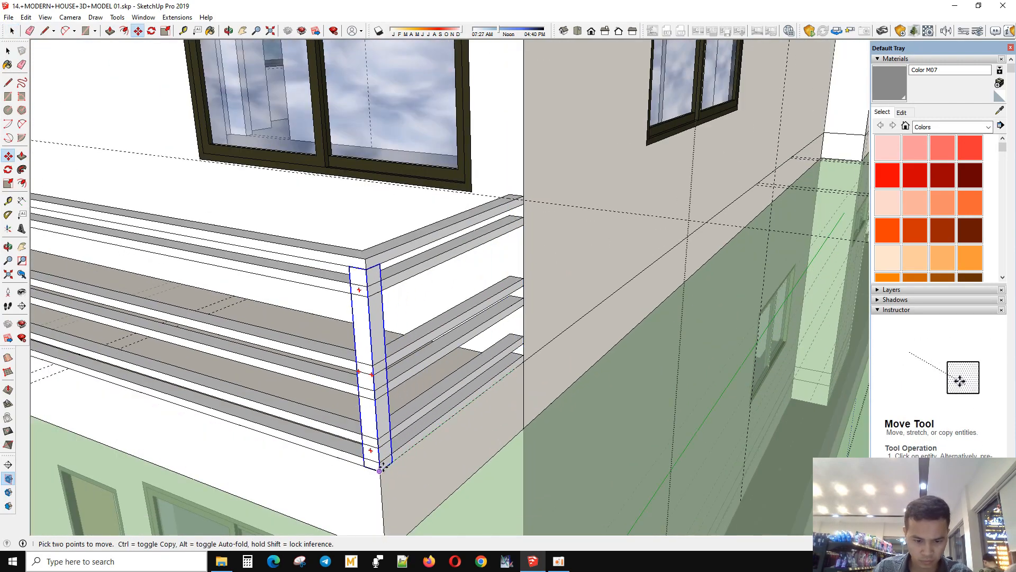
- Try to copy the post to the door-side outer corner of the rear balcony
middle_drag(380, 470, 306, 387)
click(726, 379)
key(ctrl)
scroll(768, 288, down, 8)
scroll(766, 299, up, 8)
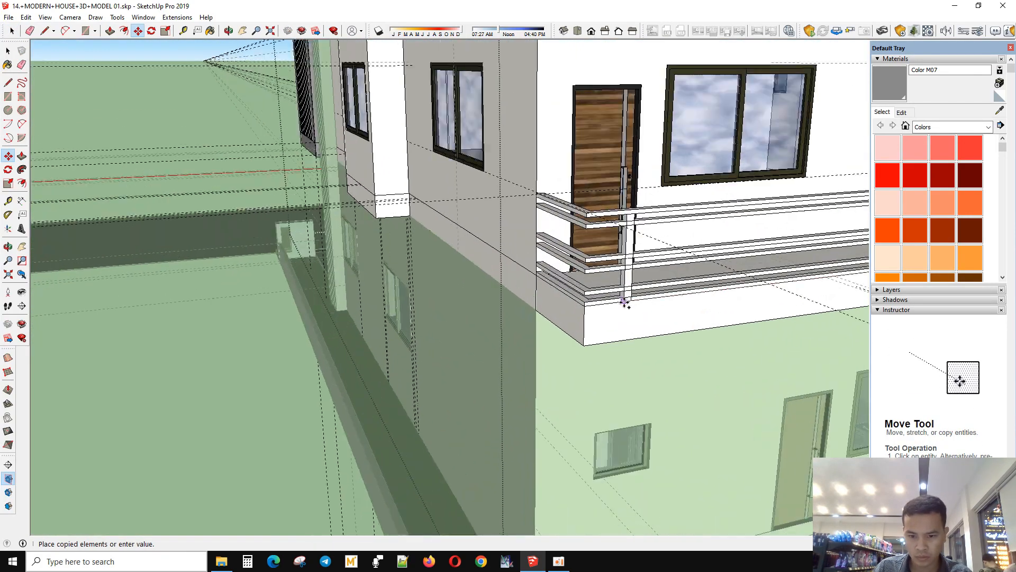
scroll(567, 310, down, 3)
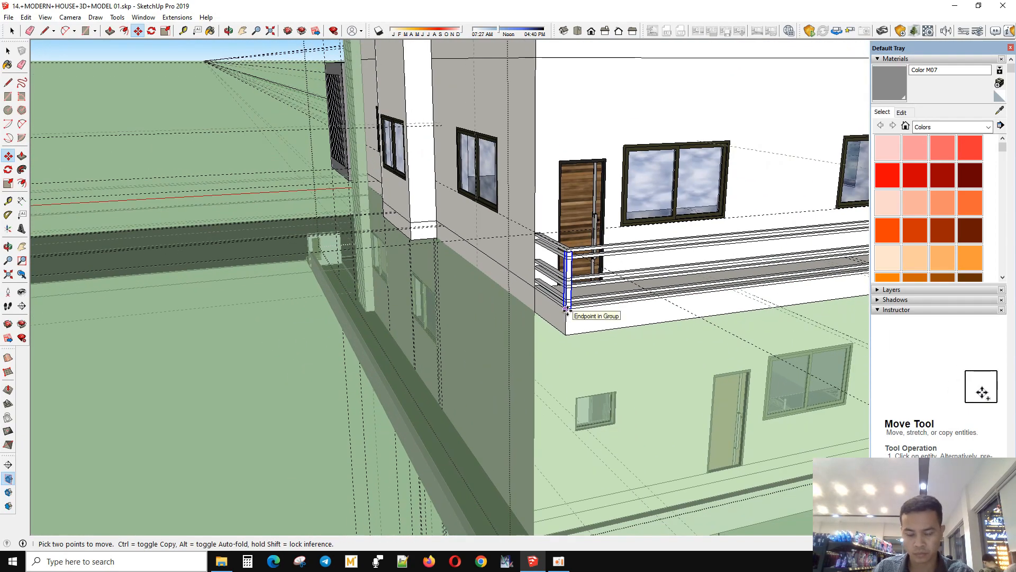
scroll(567, 309, down, 2)
middle_drag(783, 314, 619, 333)
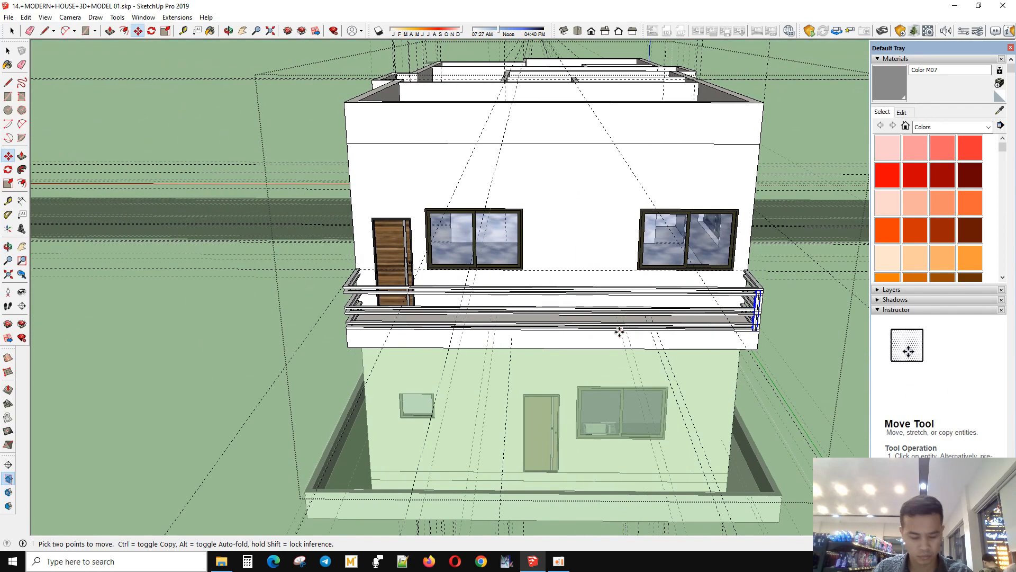
- Select the corner post again and copy it from its base to the balcony's other outer corner, beside the door
scroll(754, 319, up, 6)
key(space)
click(728, 336)
key(m)
scroll(710, 393, up, 3)
key(ctrl)
click(714, 363)
scroll(757, 359, down, 7)
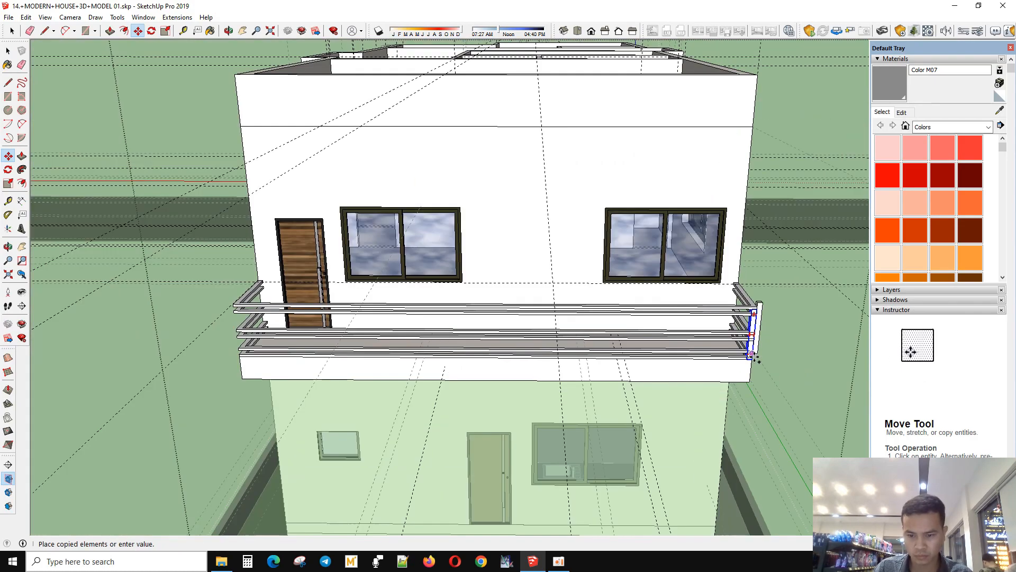
middle_drag(296, 360, 661, 347)
scroll(653, 351, up, 4)
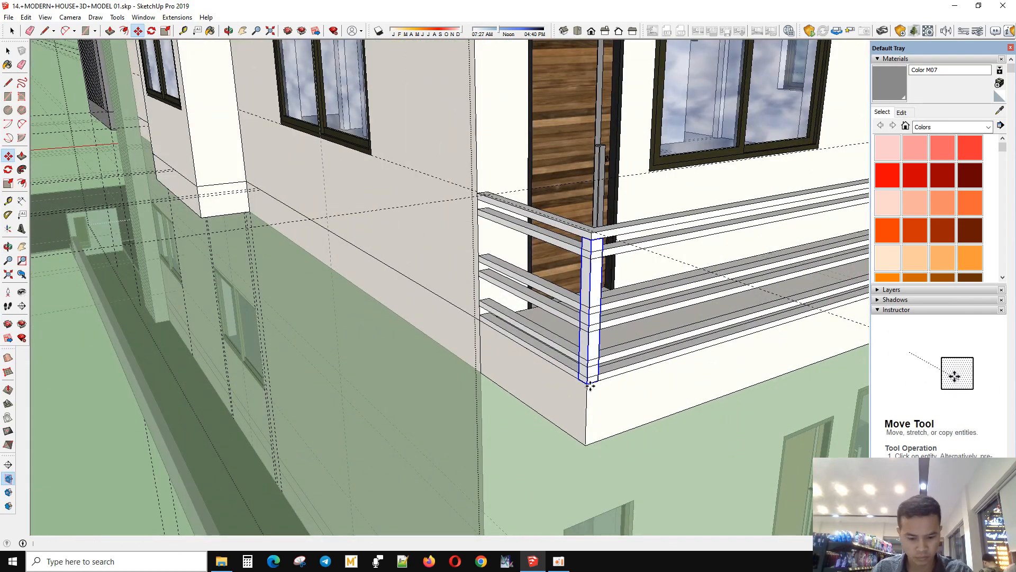
- Draw a rectangle over the ground-floor front window opening, from its upper corner to the opposite lower corner of the brick wall opening
key(ctrl+t)
scroll(335, 418, down, 3)
middle_drag(741, 338, 434, 403)
scroll(605, 374, down, 3)
scroll(393, 295, down, 3)
scroll(392, 295, up, 3)
scroll(624, 399, up, 2)
scroll(541, 400, up, 3)
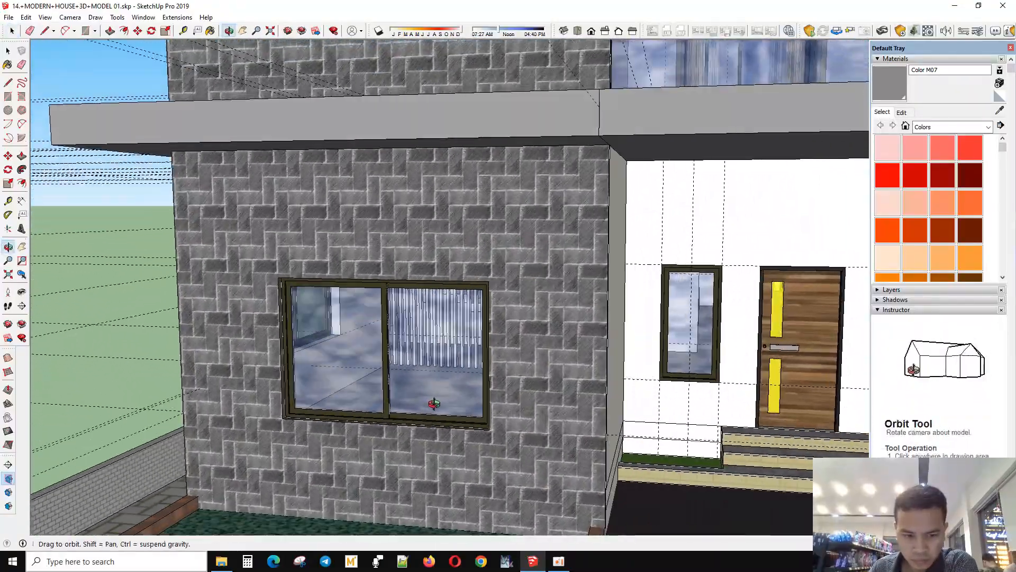
scroll(596, 357, down, 2)
middle_drag(597, 357, 519, 350)
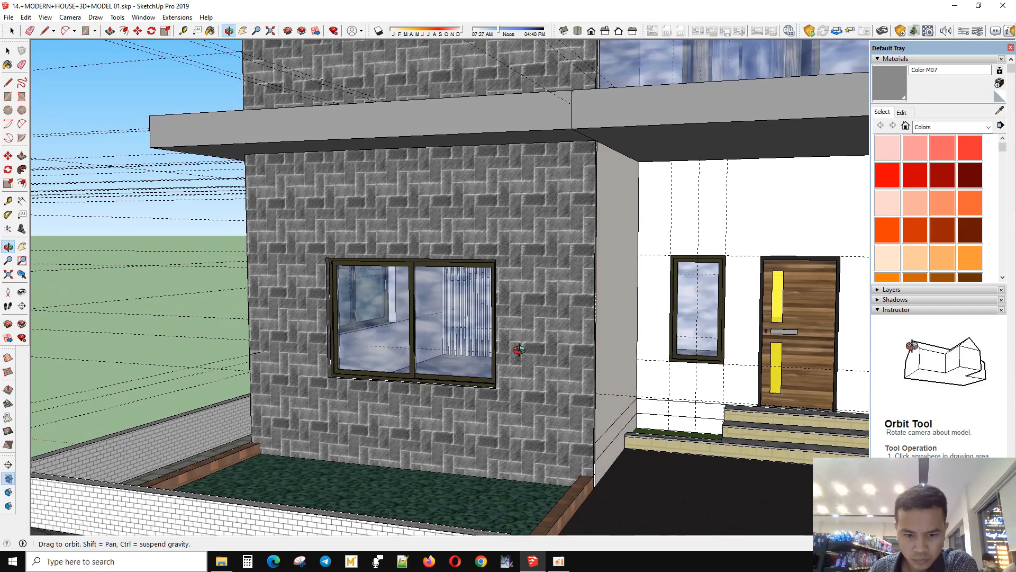
scroll(367, 375, up, 3)
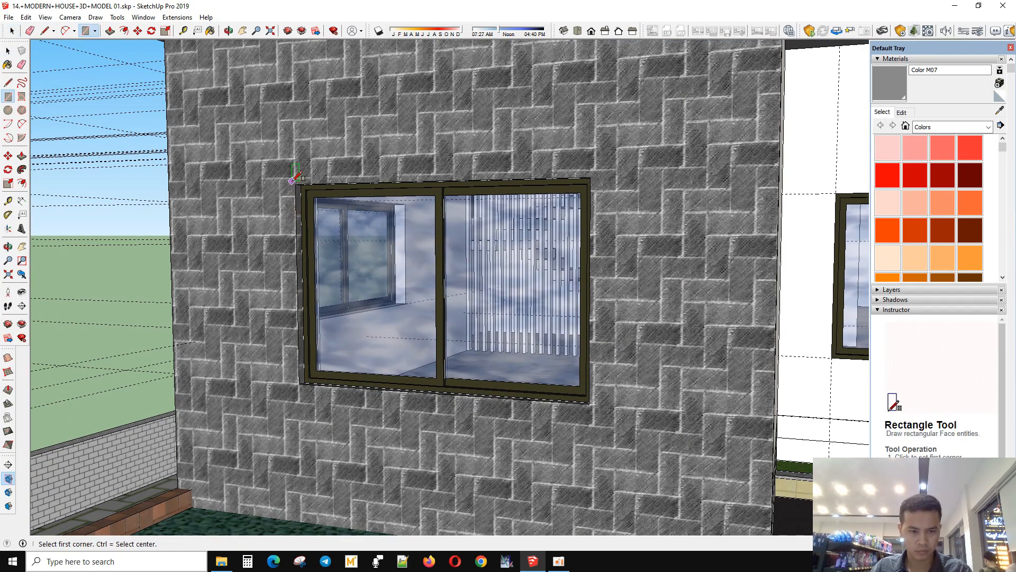
click(589, 405)
- Offset the window rectangle outward to outline a narrow gap and a wider frame band around the opening
key(space)
key(f)
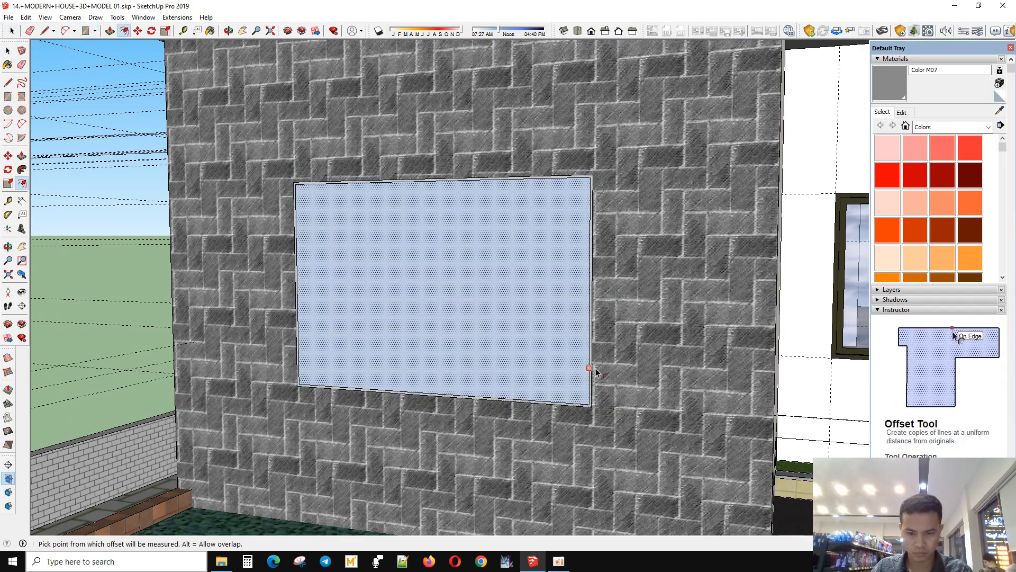
key(Return)
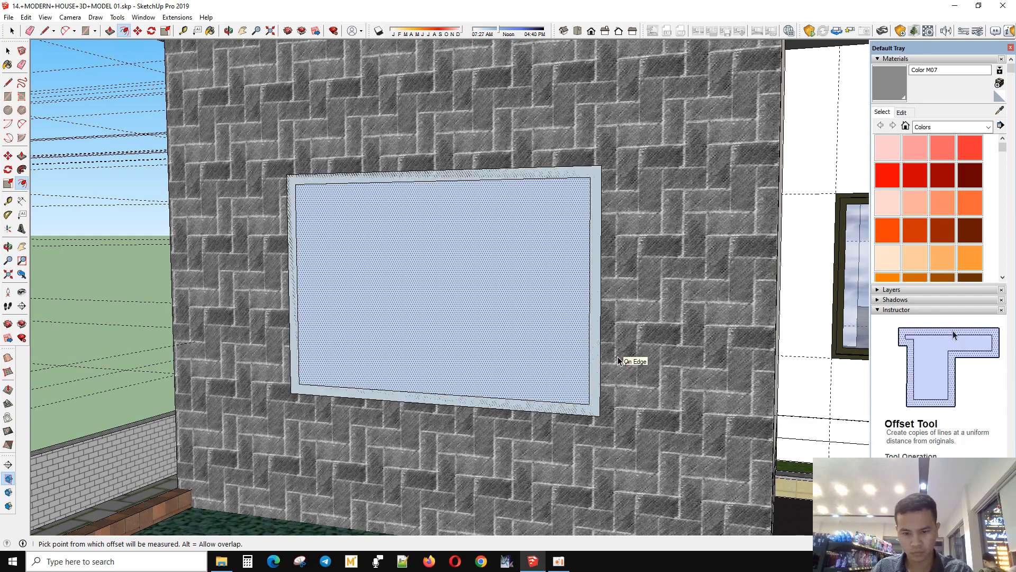
key(space)
click(598, 346)
scroll(629, 359, down, 2)
click(573, 350)
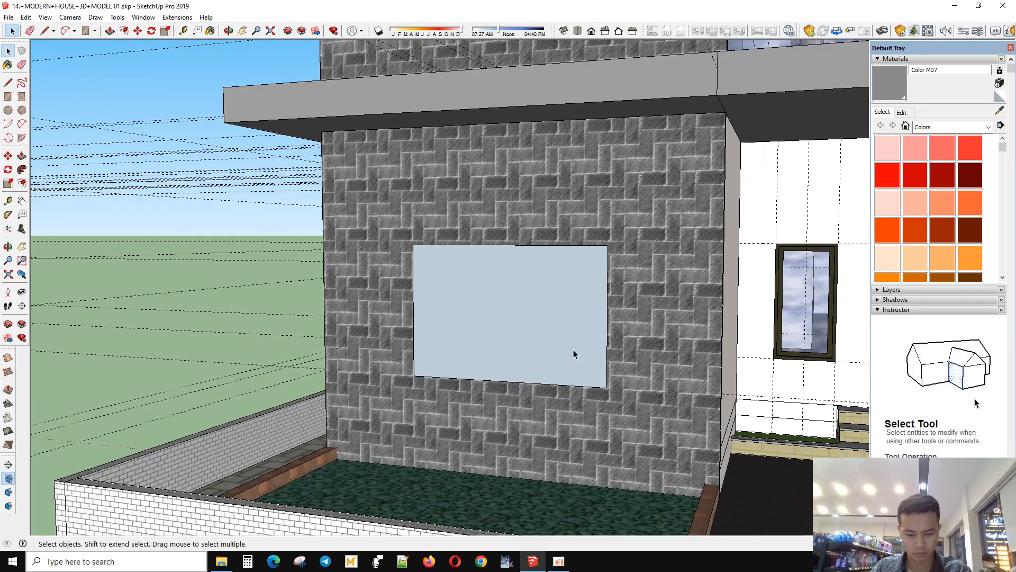
key(f)
click(607, 365)
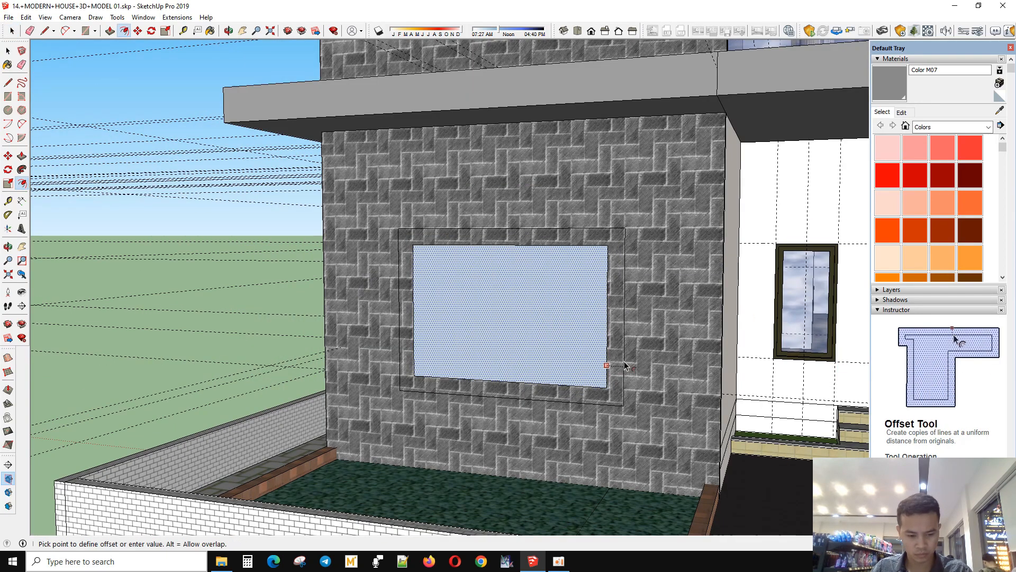
scroll(625, 365, up, 3)
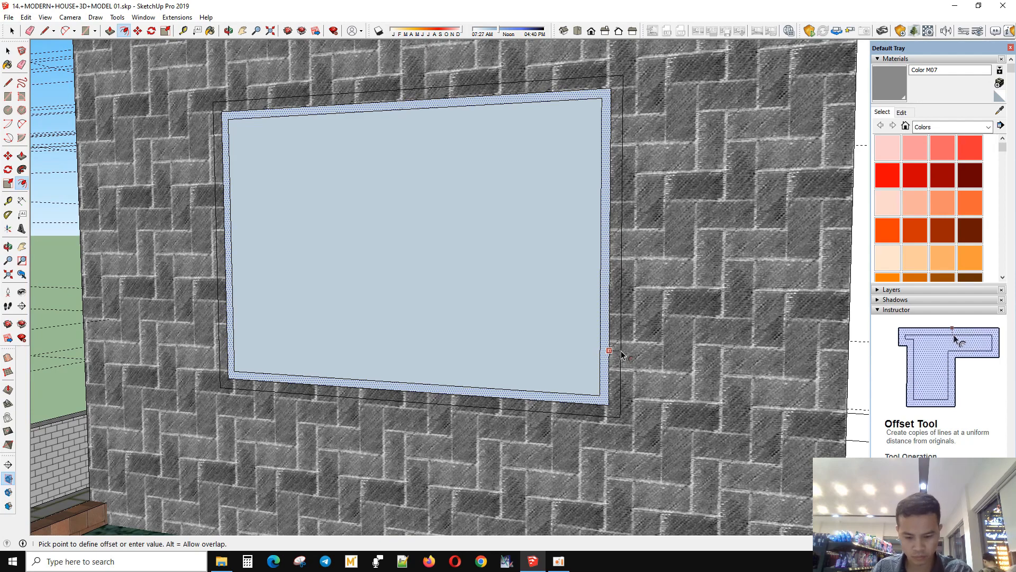
key(Return)
- Delete the inner face that covers the ground-floor window
key(space)
click(559, 329)
key(Delete)
- Group the outer band around the ground-floor window and extrude it from the brick wall as a frame
double_click(616, 364)
right_click(615, 363)
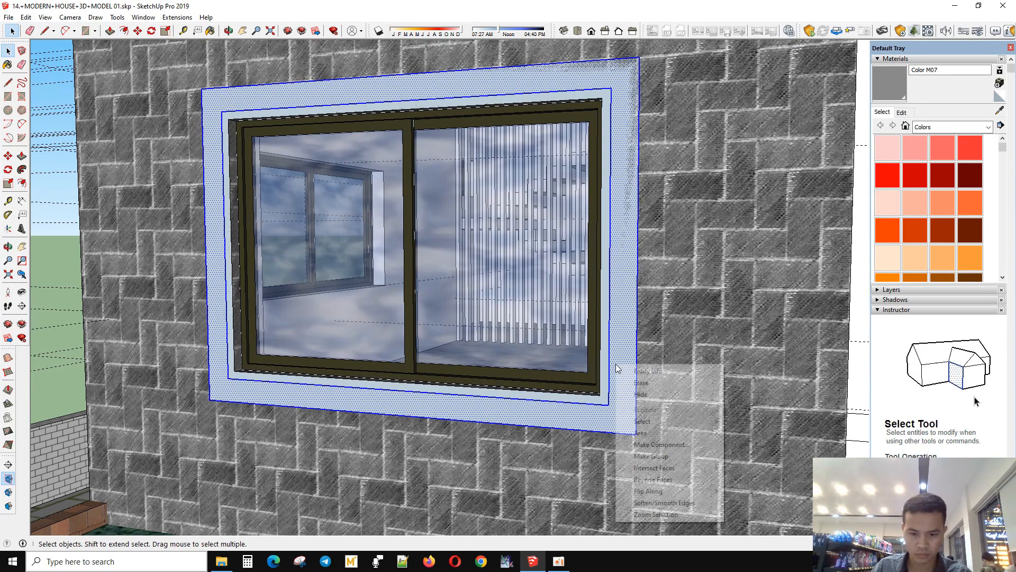
click(656, 456)
click(620, 397)
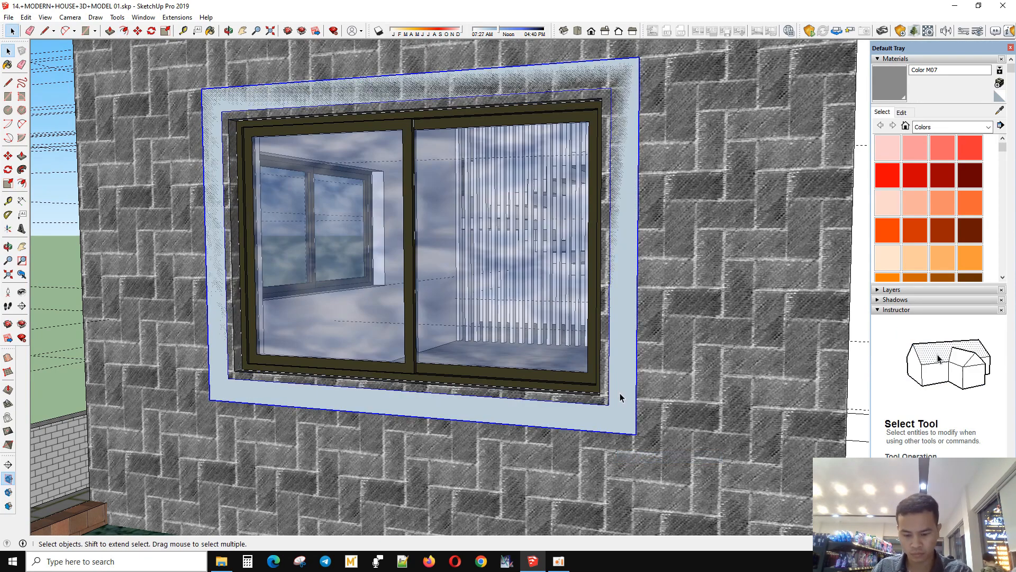
key(p)
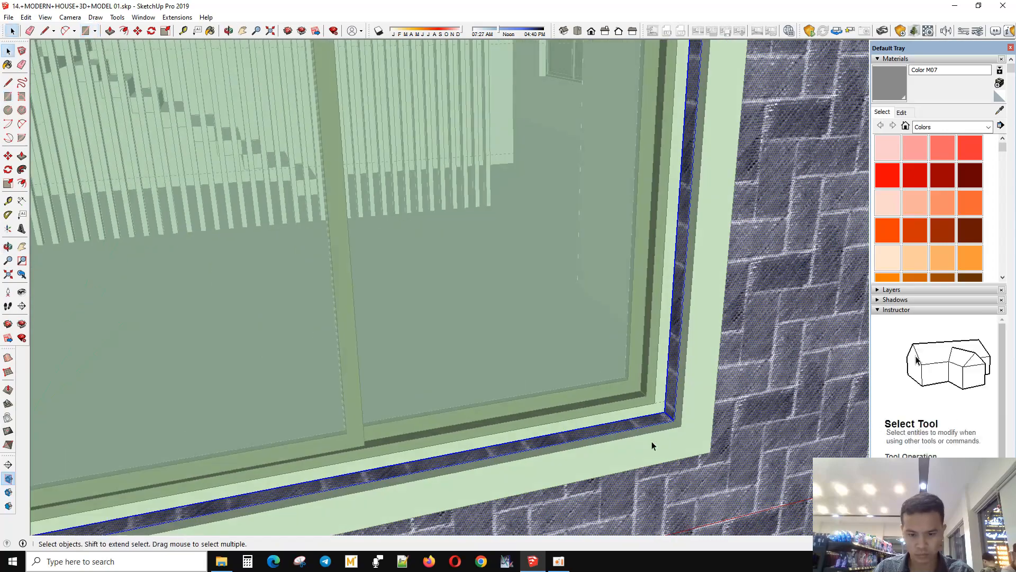
- Remove the thin brick strip between the new frame and the ground-floor window opening
click(658, 427)
key(p)
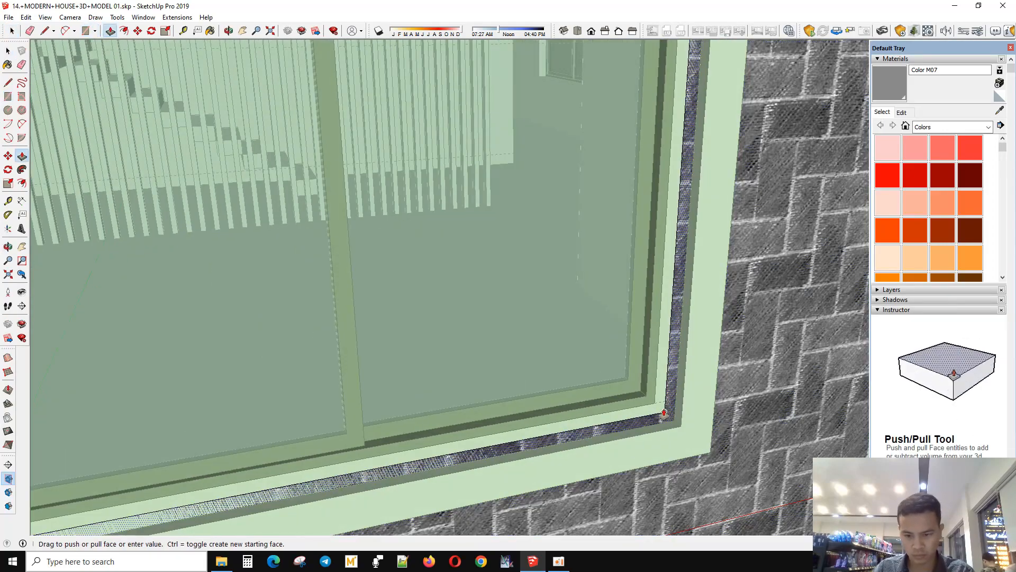
scroll(663, 413, down, 5)
key(space)
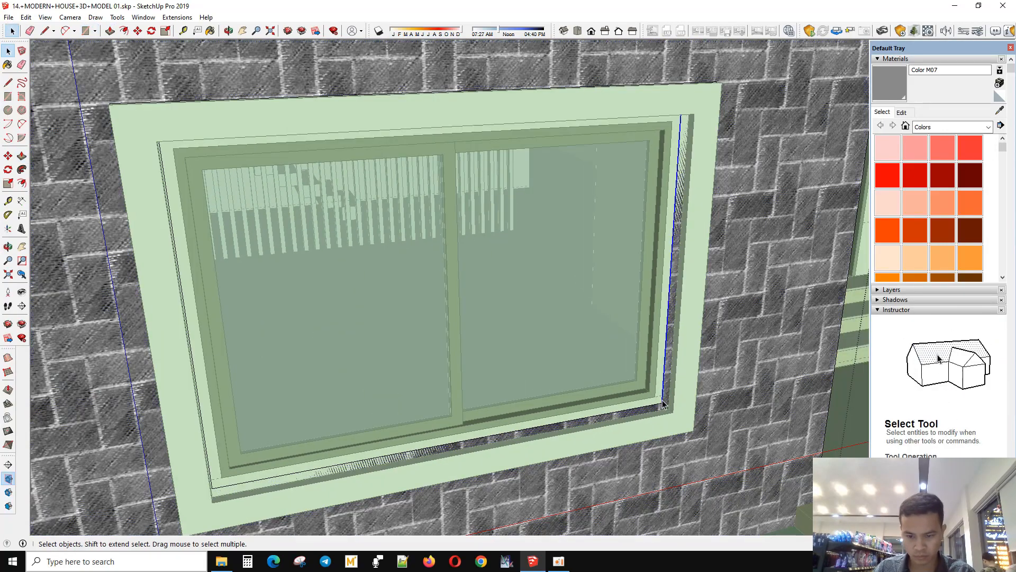
key(Delete)
scroll(517, 390, down, 3)
key(ctrl+z)
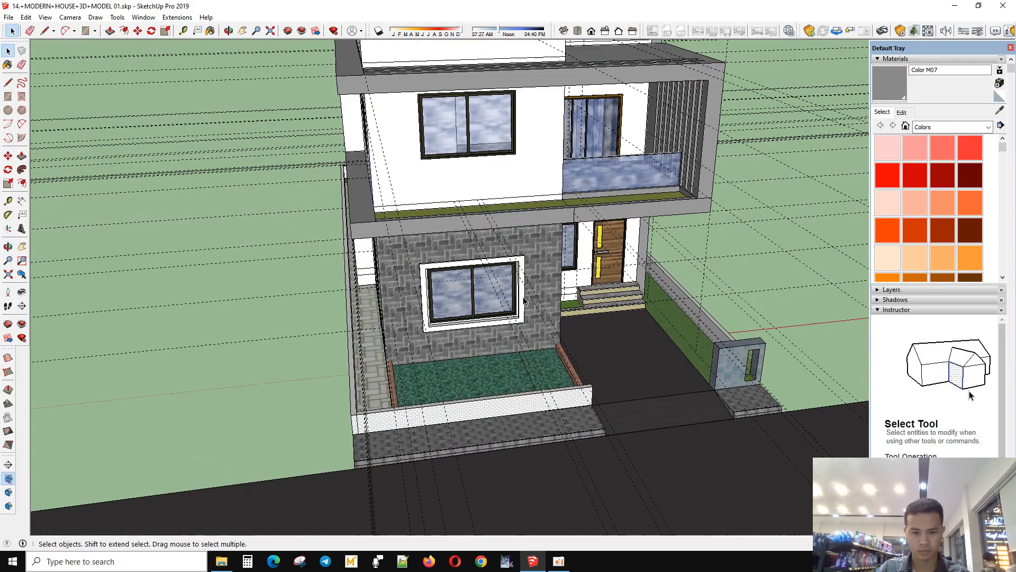
- Select the ground-floor brick cladding together with its white window frame and copy them
scroll(587, 354, up, 8)
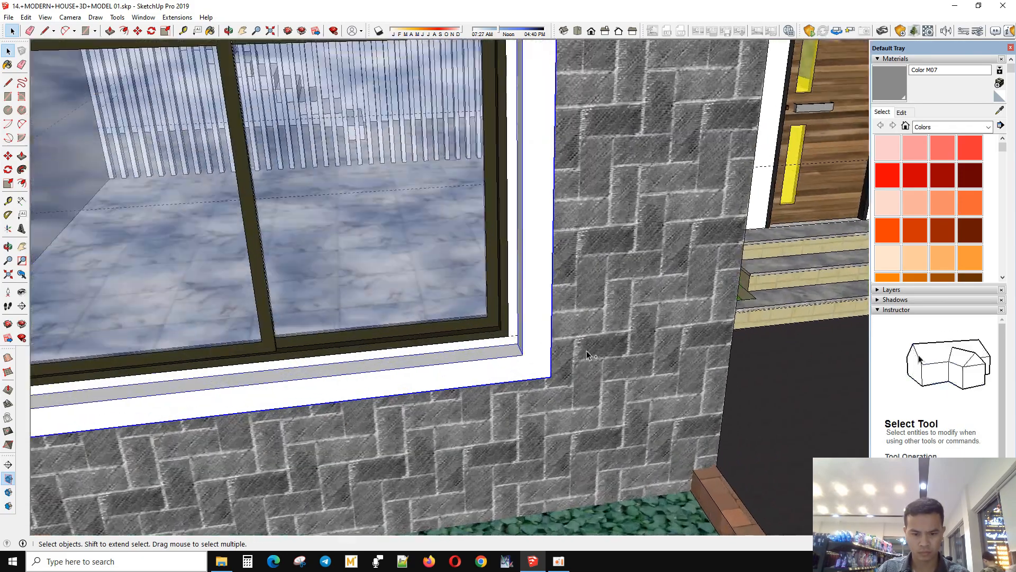
scroll(586, 354, down, 4)
middle_drag(587, 354, 444, 408)
scroll(533, 431, down, 2)
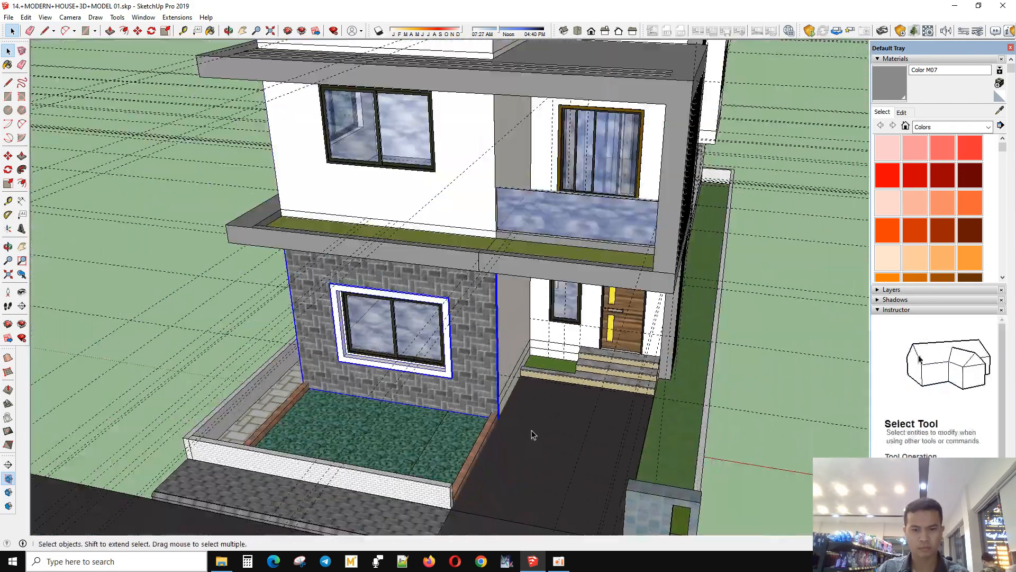
middle_drag(533, 431, 479, 392)
click(416, 153)
click(433, 285)
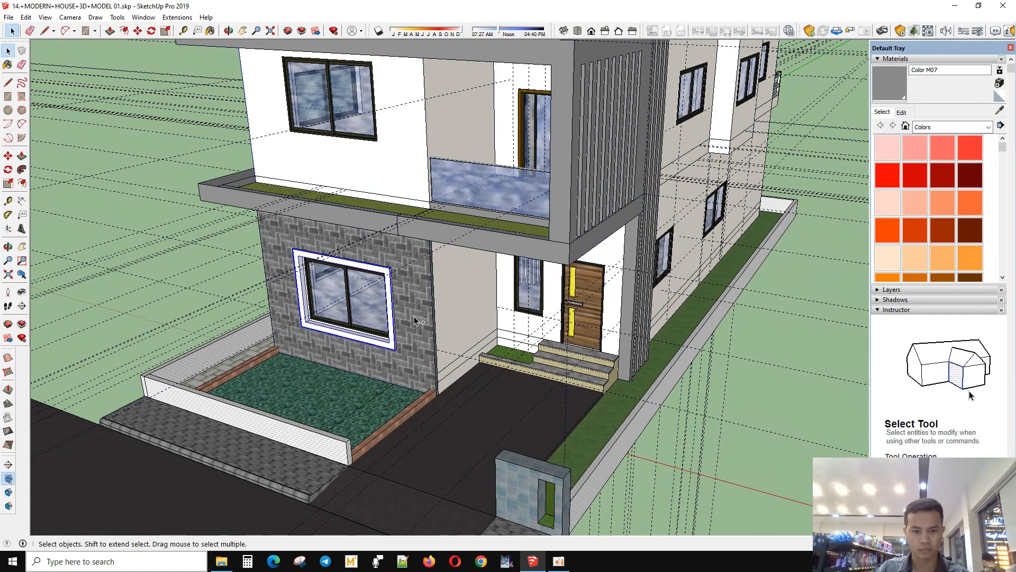
- Open the upper-storey group and paste the copied brick cladding and window frame into it
key(ctrl+t)
scroll(483, 402, down, 2)
middle_drag(463, 358, 426, 374)
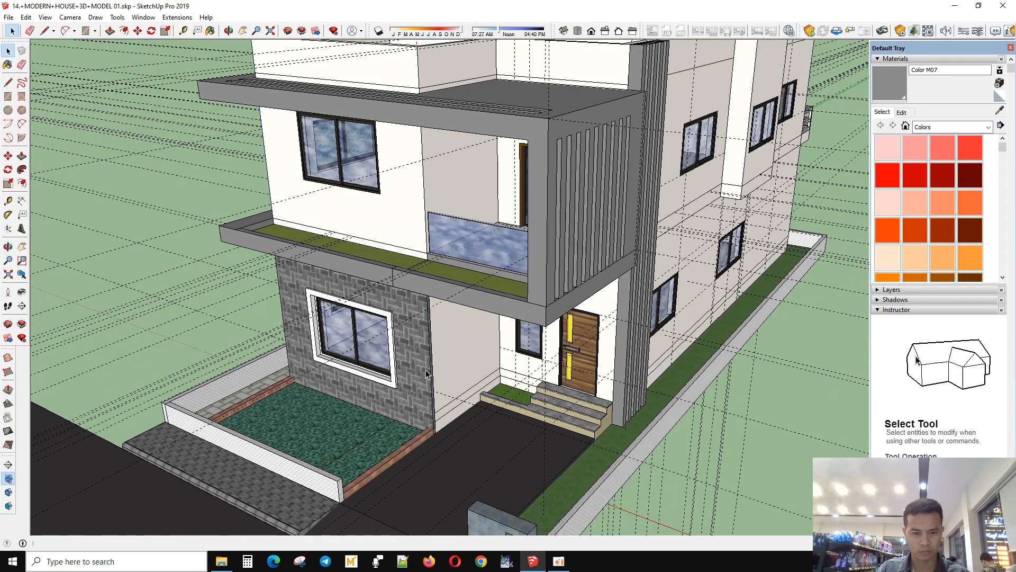
double_click(366, 180)
key(ctrl+v)
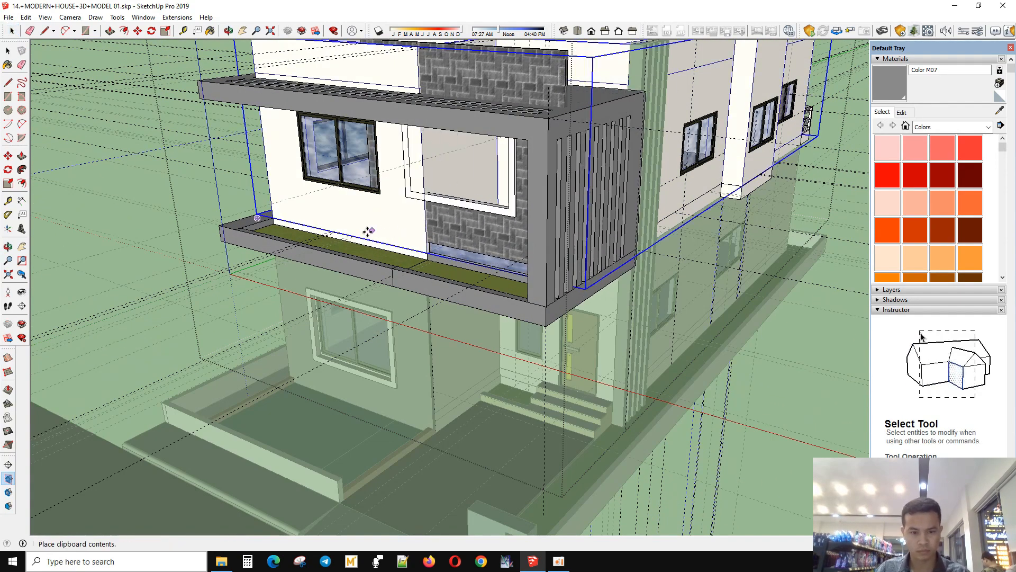
click(207, 207)
- Move the pasted cladding by its lower corner against the upper-storey front wall's corner beside the balcony, so its frame surrounds the window
key(m)
scroll(383, 243, up, 3)
scroll(424, 249, up, 3)
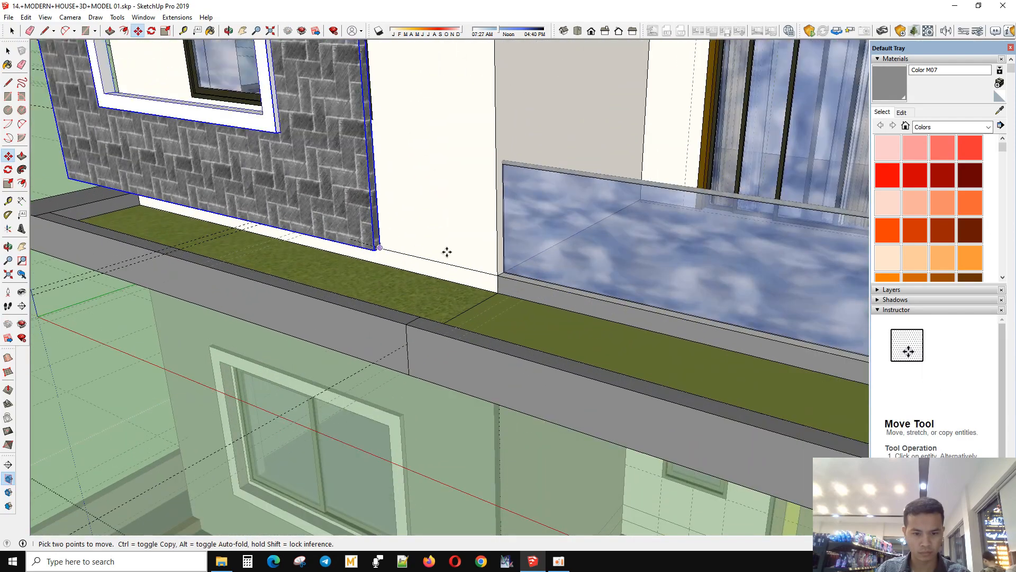
scroll(487, 268, up, 4)
scroll(488, 269, up, 1)
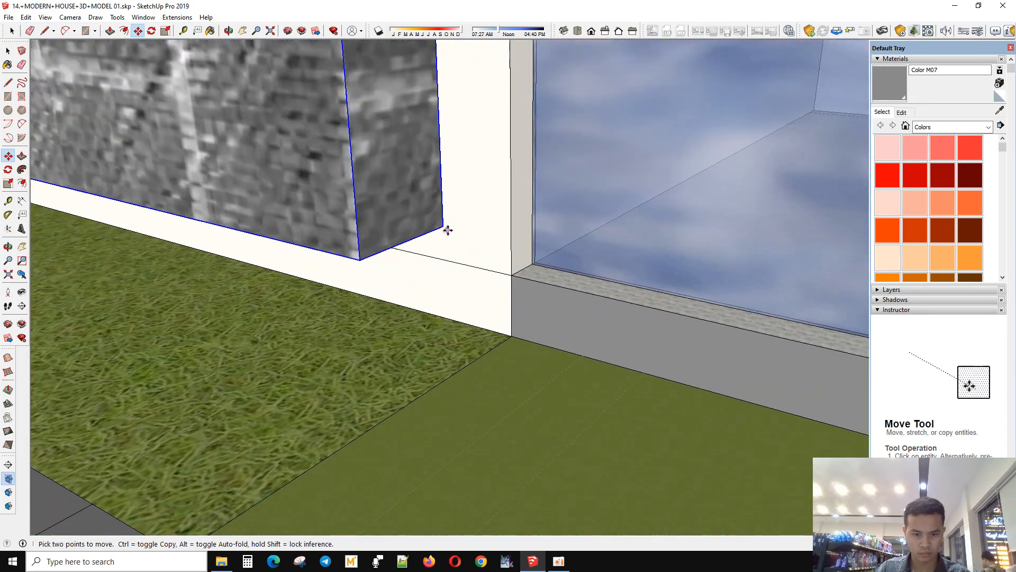
scroll(442, 227, down, 5)
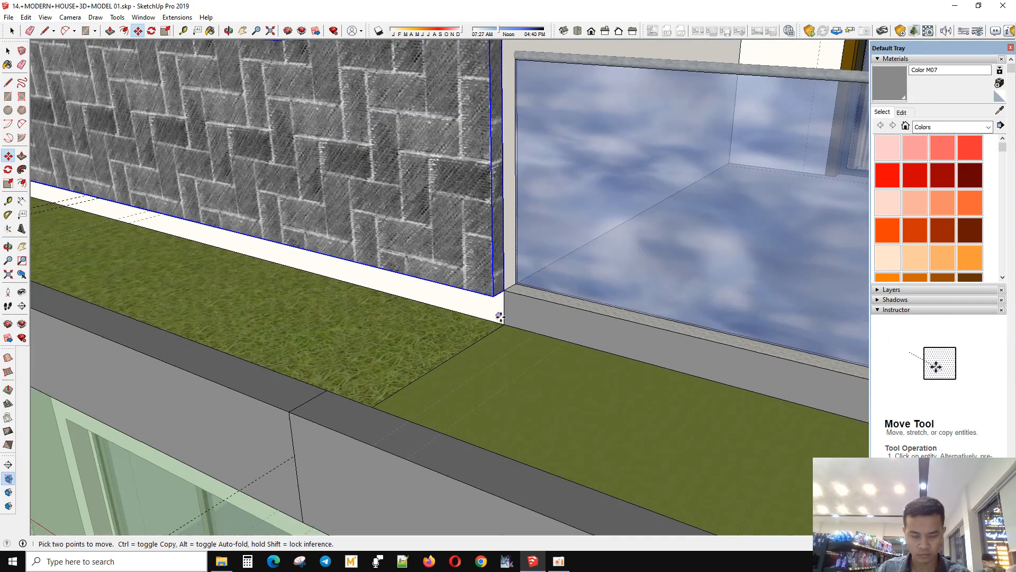
middle_drag(442, 227, 508, 385)
scroll(658, 213, up, 3)
scroll(658, 213, up, 3)
middle_drag(658, 213, 604, 243)
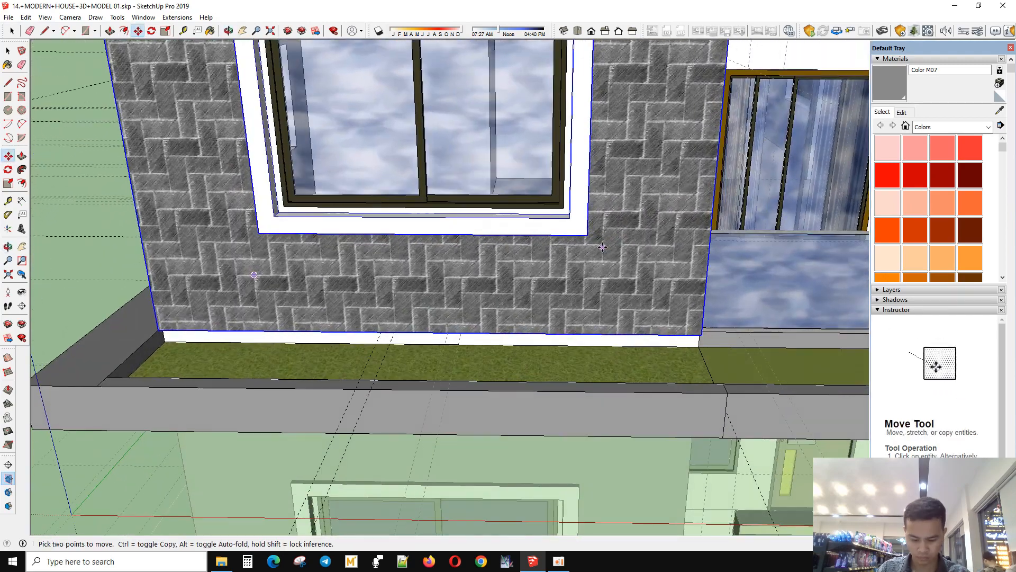
scroll(602, 294, down, 2)
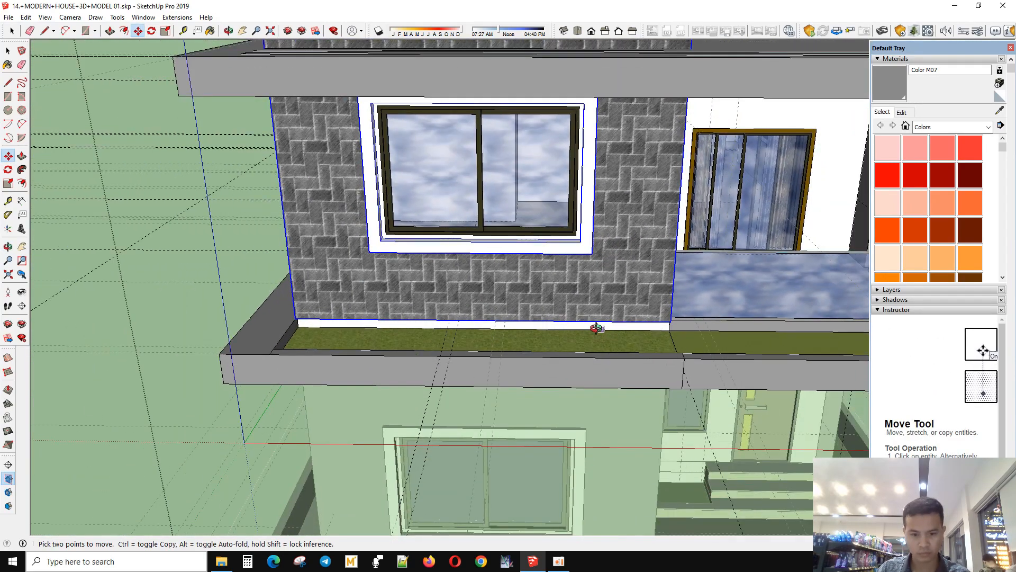
- Select the bottom edges of the upper cladding and move them down to meet the planter's grass surface
middle_drag(596, 328, 526, 223)
key(space)
triple_click(526, 223)
drag(176, 215, 588, 310)
scroll(588, 309, up, 3)
middle_drag(588, 309, 462, 285)
scroll(455, 286, up, 2)
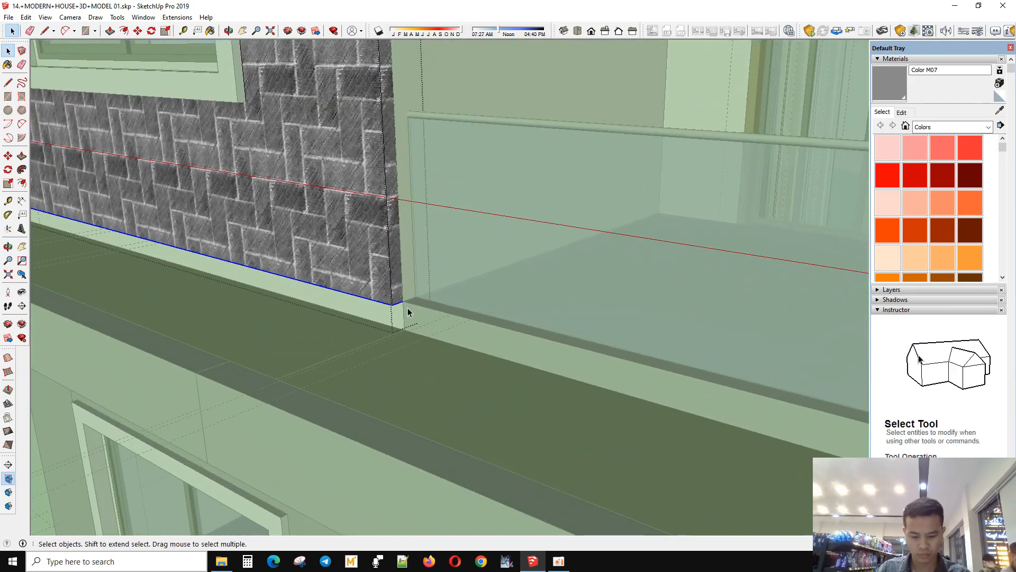
key(m)
click(406, 306)
click(404, 331)
key(space)
scroll(456, 400, down, 6)
click(191, 288)
- Open the upper cladding, select its top edge and extend it toward the top of the parapet
middle_drag(191, 288, 423, 254)
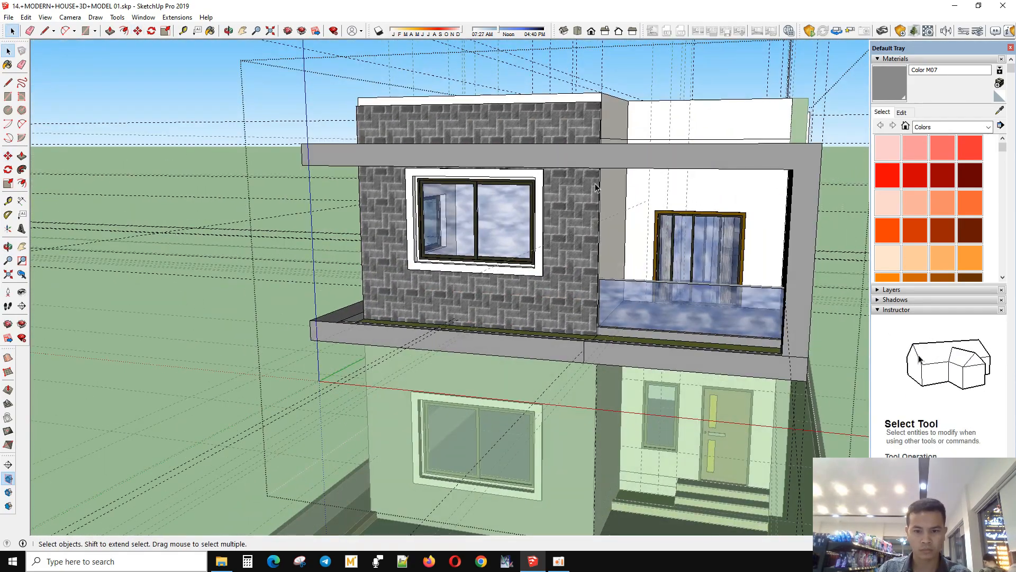
triple_click(555, 185)
mouse_move(555, 186)
middle_down()
mouse_move(550, 138)
mouse_move(545, 180)
middle_up()
drag(294, 73, 667, 137)
middle_drag(668, 136, 395, 146)
scroll(395, 147, up, 2)
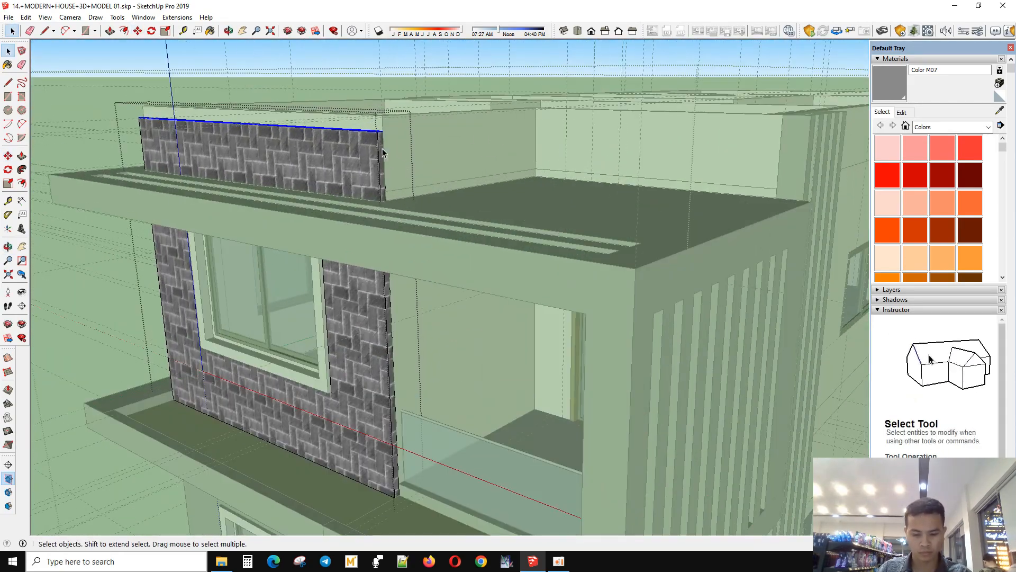
key(p)
click(385, 129)
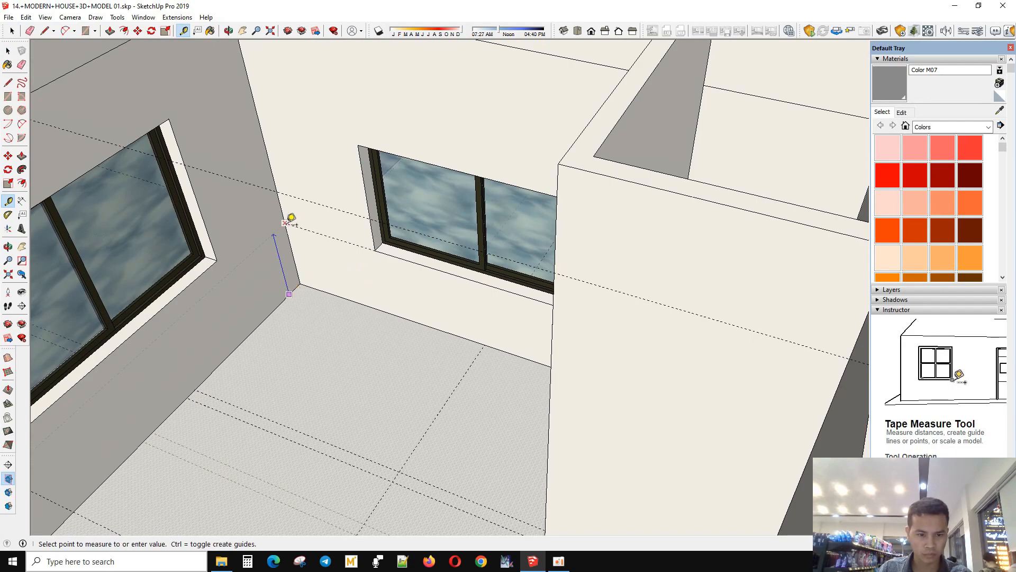
- Place horizontal guides on the front window's interior wall, level with the lower and upper guides of the adjacent wall
click(284, 223)
key(space)
scroll(285, 223, down, 4)
middle_drag(285, 222, 386, 268)
scroll(369, 292, up, 4)
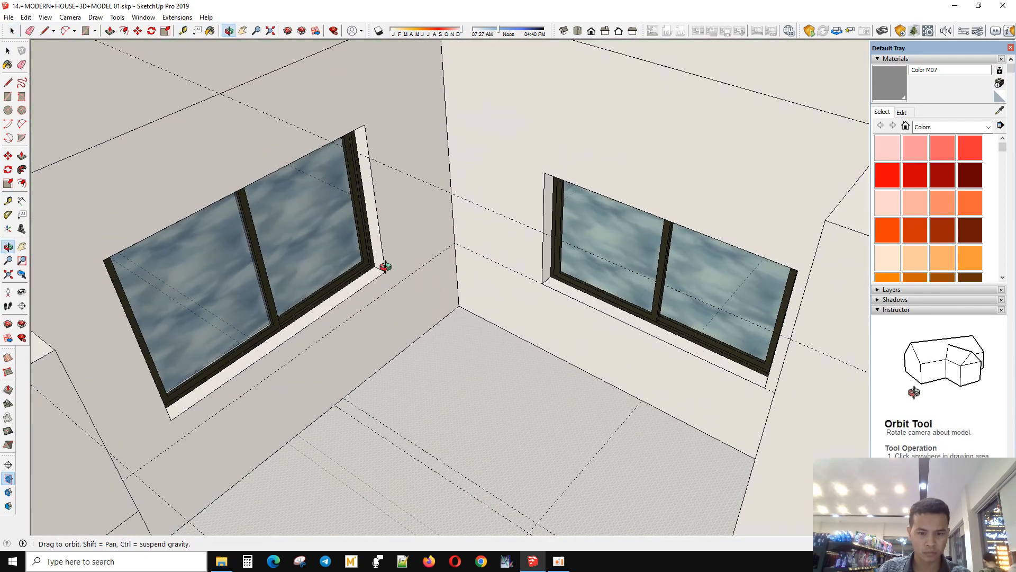
key(t)
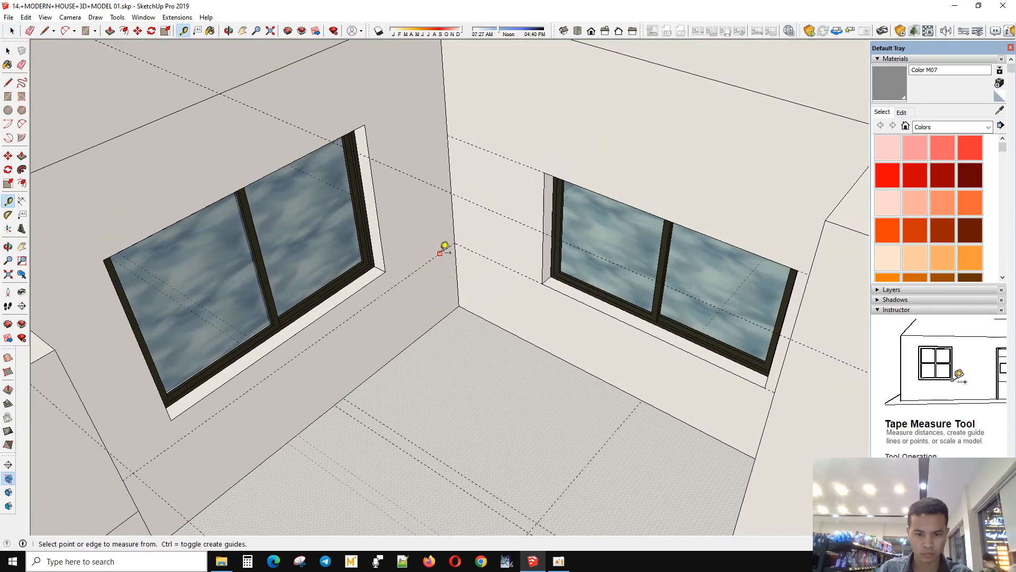
click(447, 135)
key(space)
- Select the upper-storey front window from inside the room and move it down to the lower guide
scroll(447, 135, down, 4)
middle_drag(447, 135, 297, 254)
scroll(546, 351, down, 4)
middle_drag(635, 225, 285, 387)
scroll(563, 274, up, 3)
key(t)
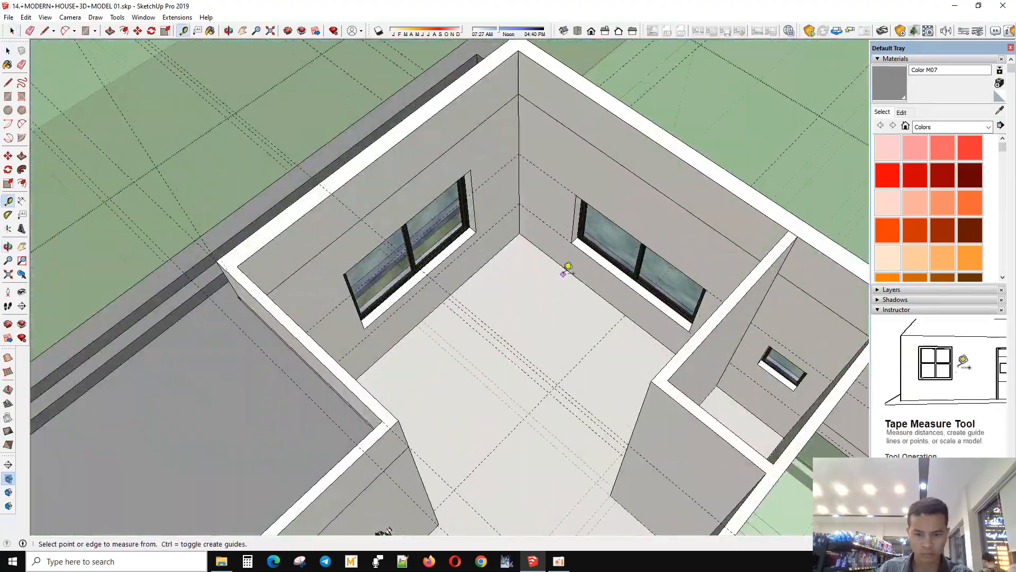
key(space)
scroll(470, 228, up, 2)
middle_drag(470, 229, 415, 183)
click(419, 154)
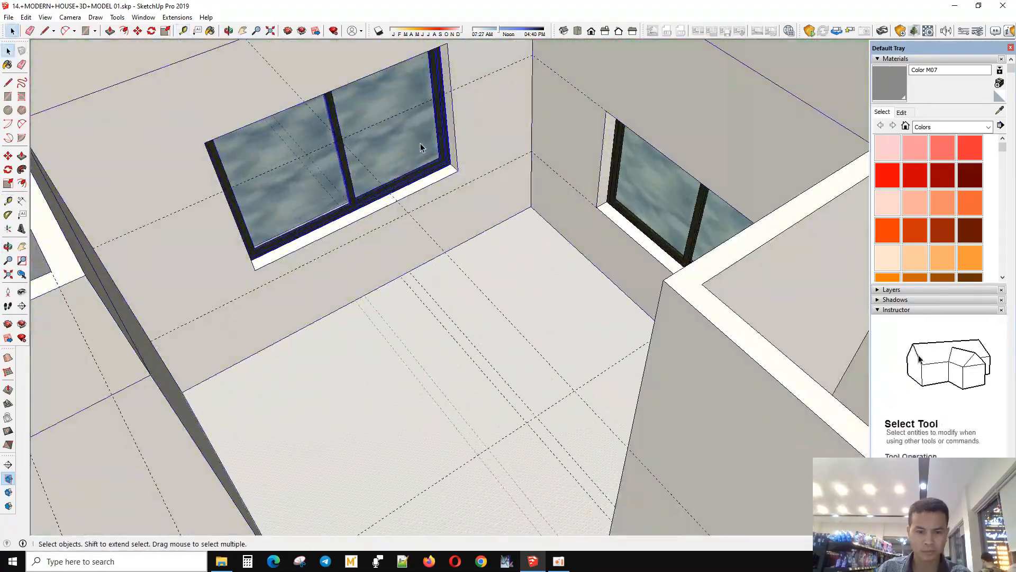
scroll(435, 179, up, 3)
key(m)
click(452, 177)
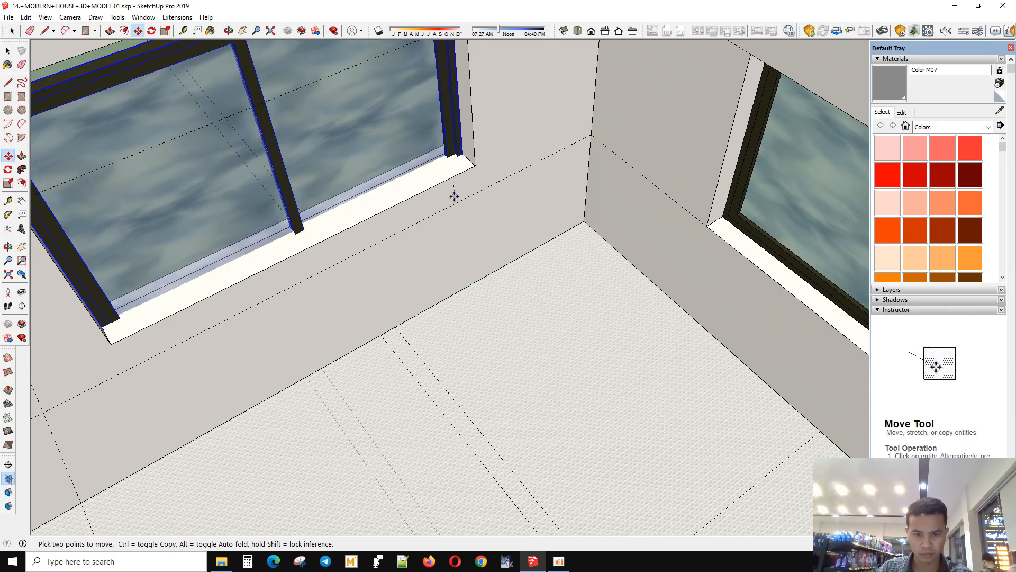
click(453, 196)
- Open the wall and push the front window opening's sill down to the lower guide
key(space)
triple_click(449, 174)
key(p)
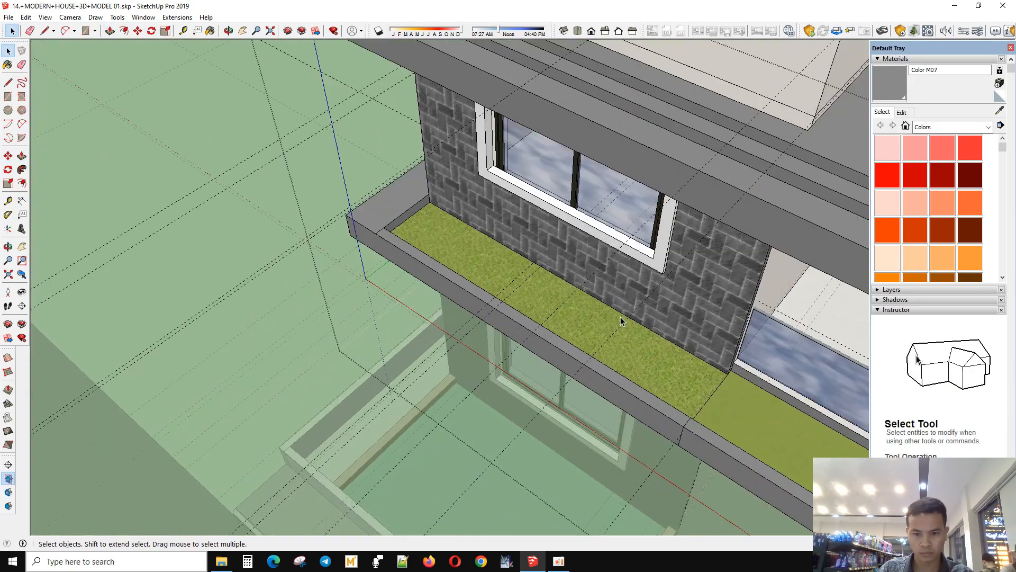
- Select the upper-storey brick cladding with its white window frame and move it down to line up with the lowered front window
middle_drag(619, 318, 476, 211)
scroll(465, 124, up, 7)
click(331, 217)
key(m)
click(332, 218)
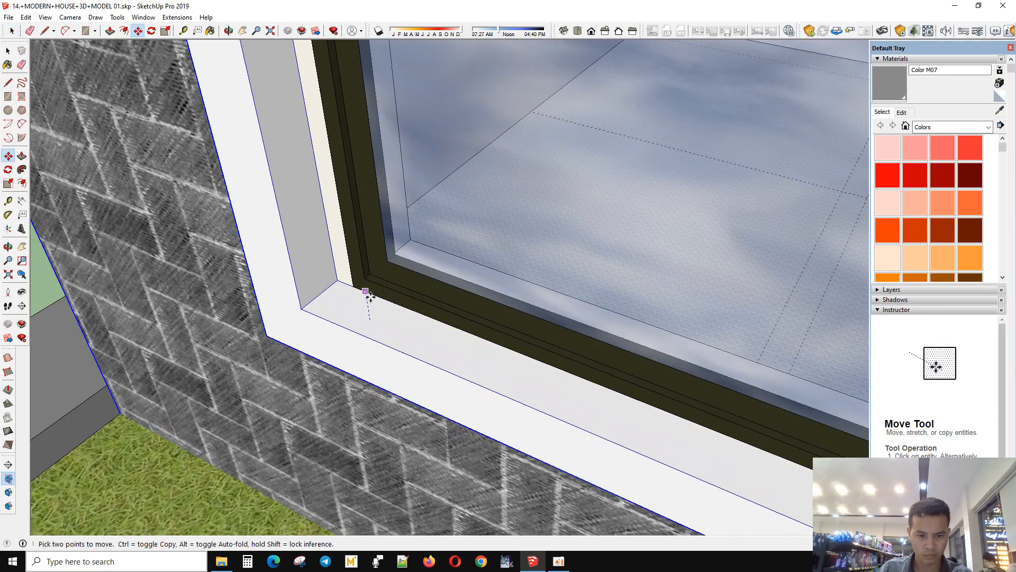
click(340, 293)
scroll(345, 350, down, 6)
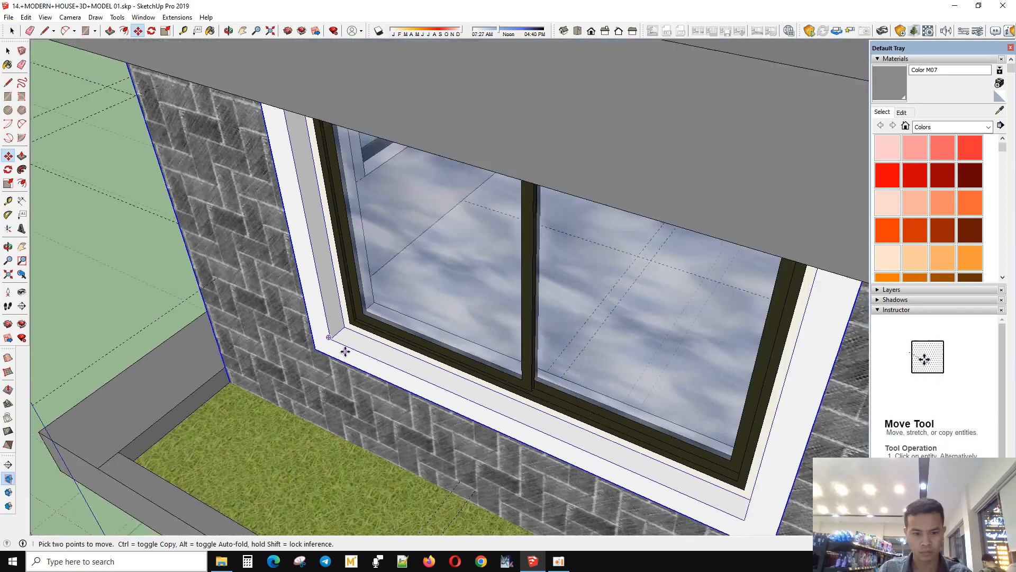
key(space)
- Open the upper-storey wall and push the front window opening's head down to the top of the window
middle_drag(345, 352, 499, 101)
scroll(499, 101, up, 4)
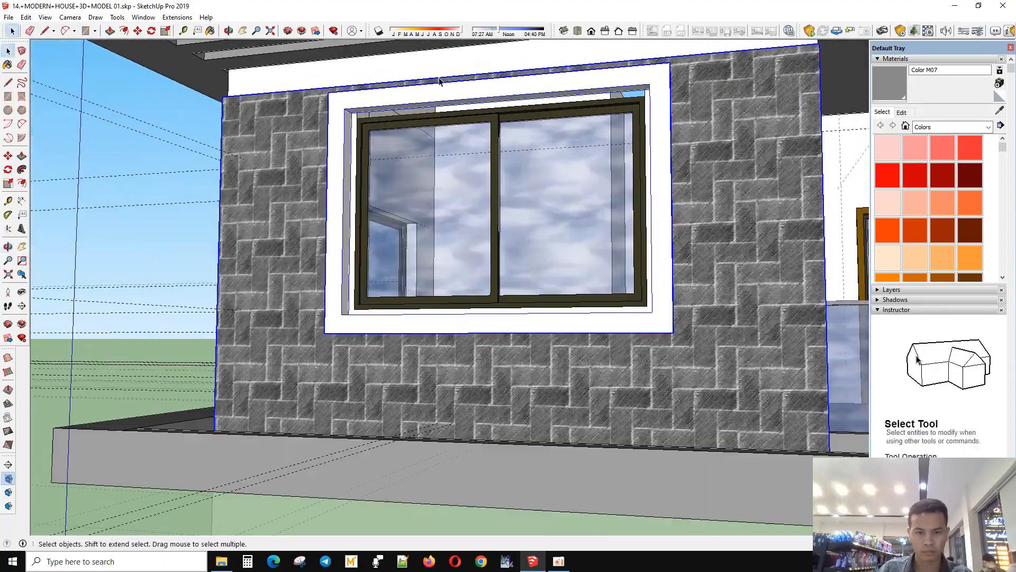
middle_drag(408, 102, 135, 392)
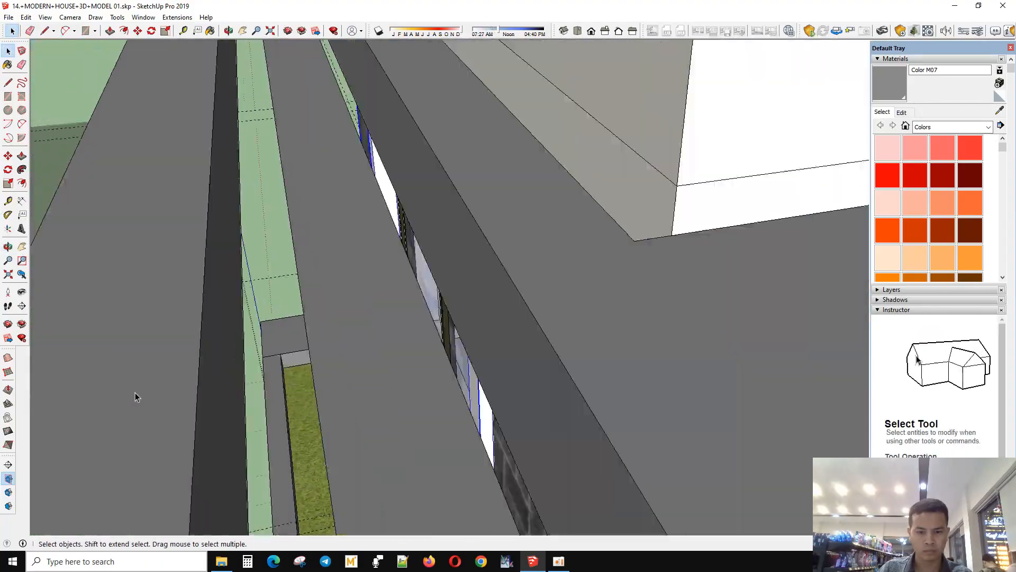
scroll(204, 397, down, 4)
middle_drag(204, 397, 311, 370)
scroll(311, 129, up, 4)
middle_drag(312, 222, 339, 201)
scroll(385, 170, down, 3)
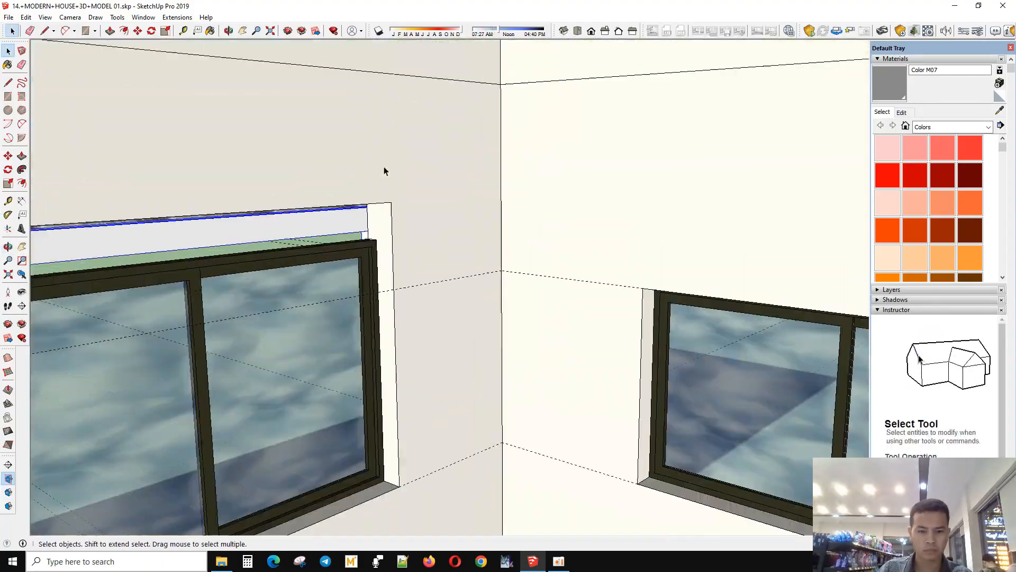
scroll(376, 170, up, 3)
middle_drag(377, 170, 366, 61)
double_click(347, 245)
click(349, 252)
key(p)
drag(350, 252, 321, 327)
middle_drag(321, 326, 554, 290)
key(space)
scroll(468, 316, down, 5)
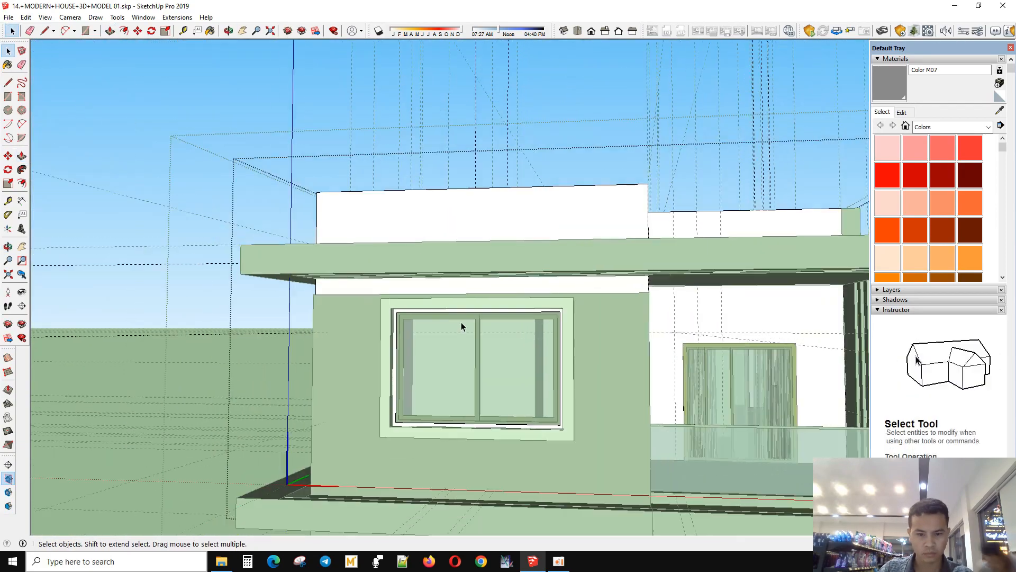
click(462, 327)
- Open the upper-storey cladding and push its top face up to the underside of the roof slab
middle_drag(462, 326, 673, 310)
scroll(599, 328, up, 1)
double_click(599, 291)
scroll(371, 293, down, 2)
click(549, 286)
scroll(503, 363, up, 6)
middle_drag(549, 283, 479, 284)
click(503, 363)
key(p)
scroll(503, 363, down, 2)
click(479, 267)
scroll(395, 328, down, 8)
key(space)
click(497, 249)
click(479, 283)
- Save the model, choosing to fix its minor problems later
scroll(365, 315, up, 3)
middle_drag(365, 314, 367, 318)
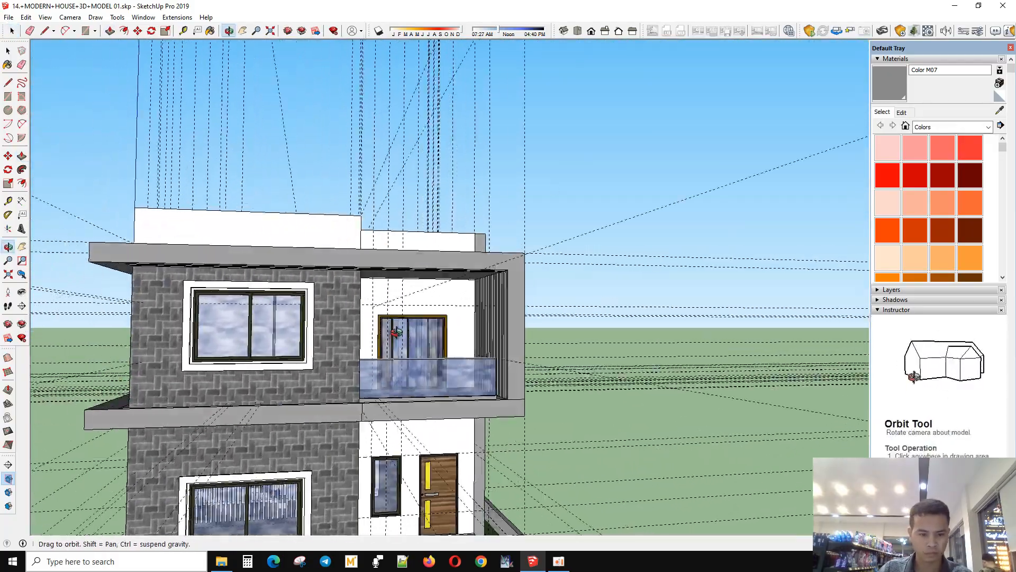
scroll(553, 268, down, 7)
middle_drag(553, 267, 359, 331)
scroll(532, 311, up, 8)
click(8, 17)
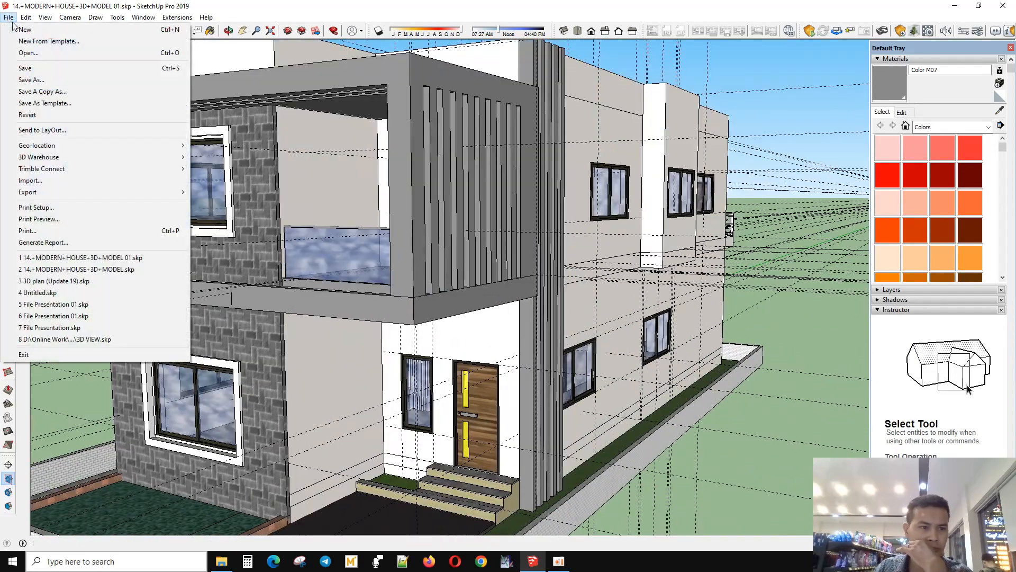
click(43, 79)
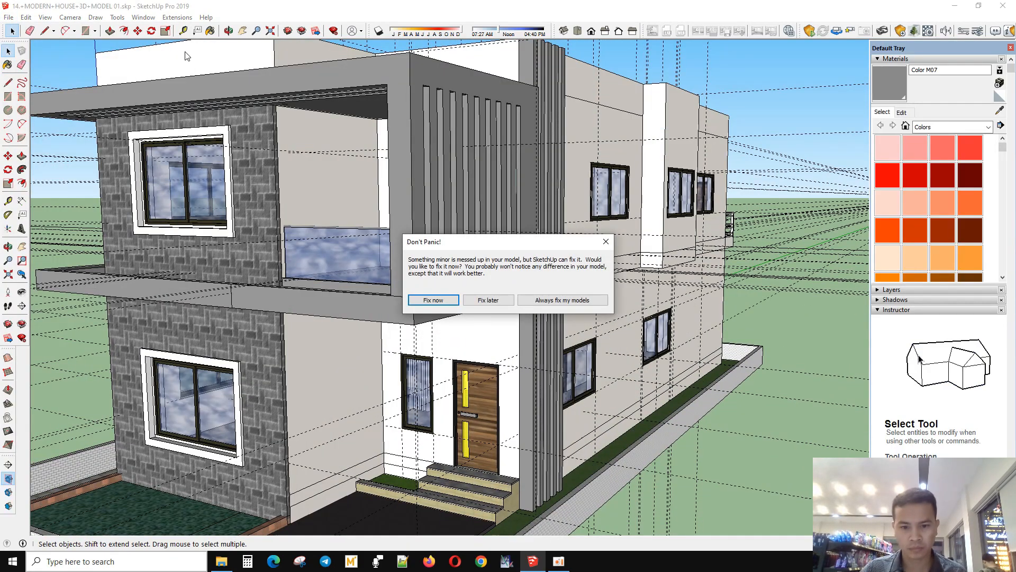
click(488, 300)
scroll(488, 300, down, 5)
click(9, 17)
click(35, 70)
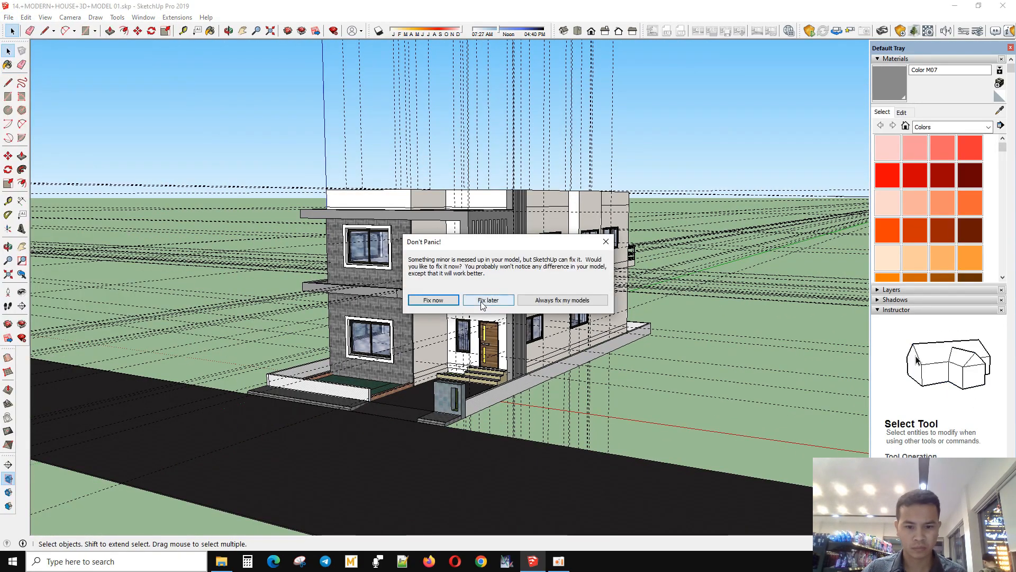
click(488, 300)
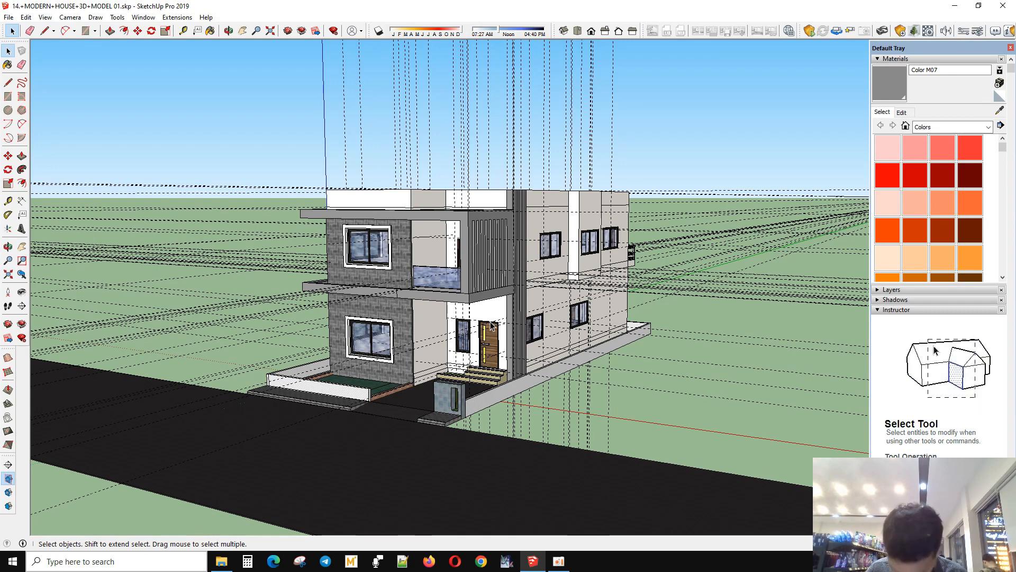
- Select the upper-storey balcony sliding door and move it sideways to centre it on the vertical guide
scroll(581, 424, up, 2)
middle_drag(581, 424, 551, 424)
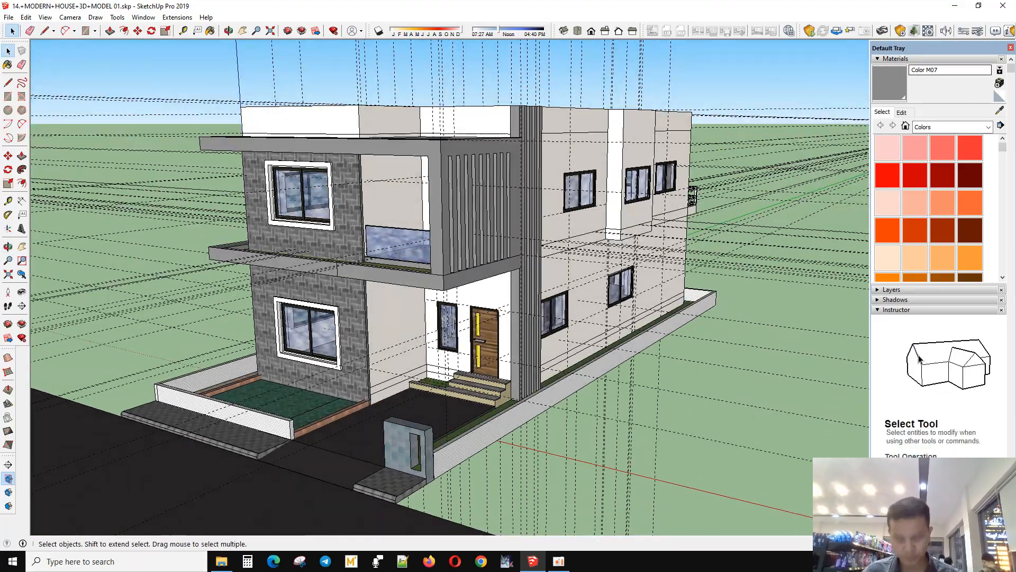
middle_drag(608, 281, 535, 285)
scroll(651, 291, up, 5)
click(669, 289)
scroll(646, 335, down, 5)
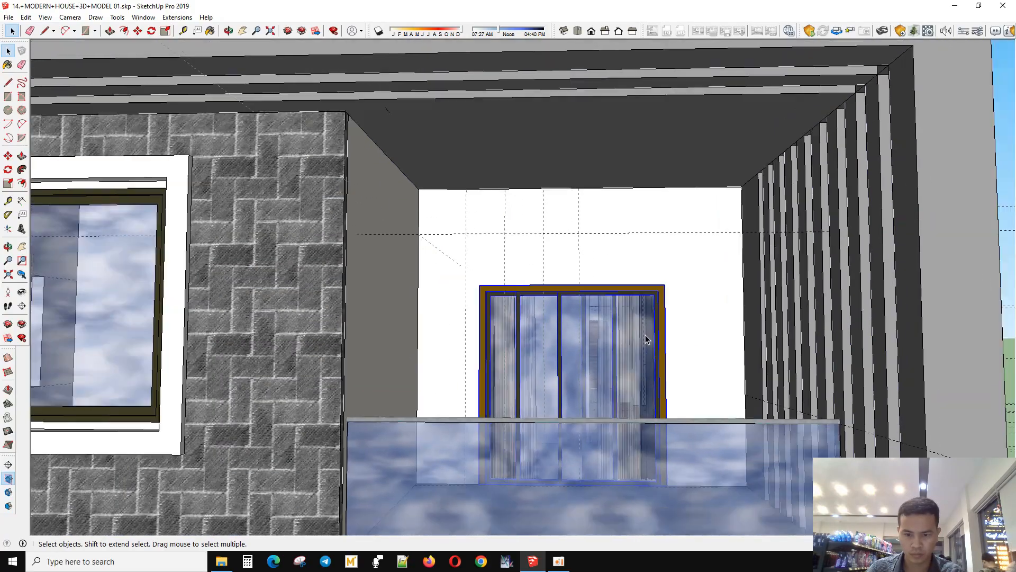
middle_drag(646, 335, 281, 334)
scroll(281, 333, up, 3)
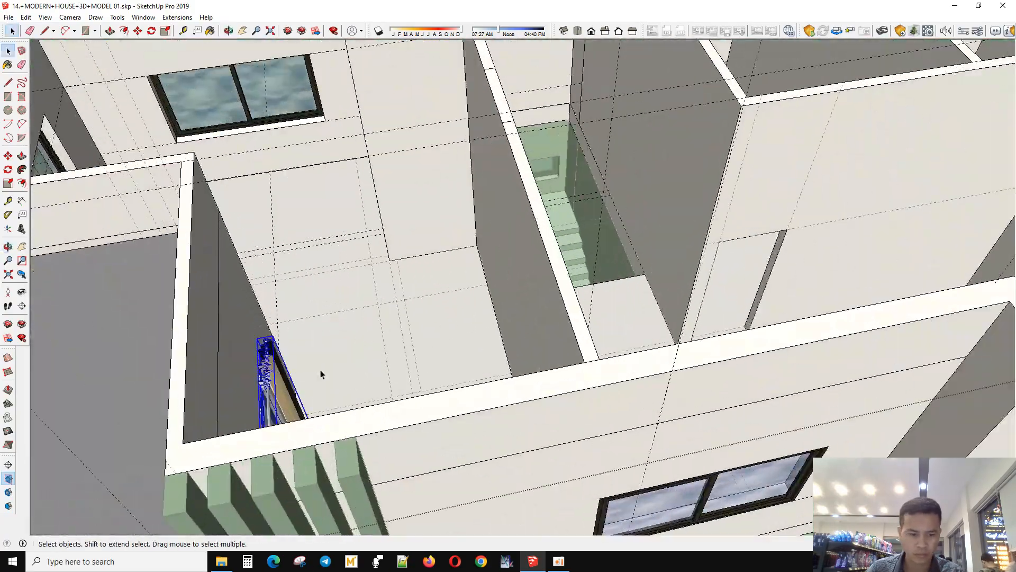
middle_drag(320, 372, 592, 265)
scroll(592, 265, down, 1)
scroll(808, 118, up, 3)
scroll(722, 197, up, 4)
middle_drag(721, 197, 569, 273)
scroll(555, 248, up, 2)
key(m)
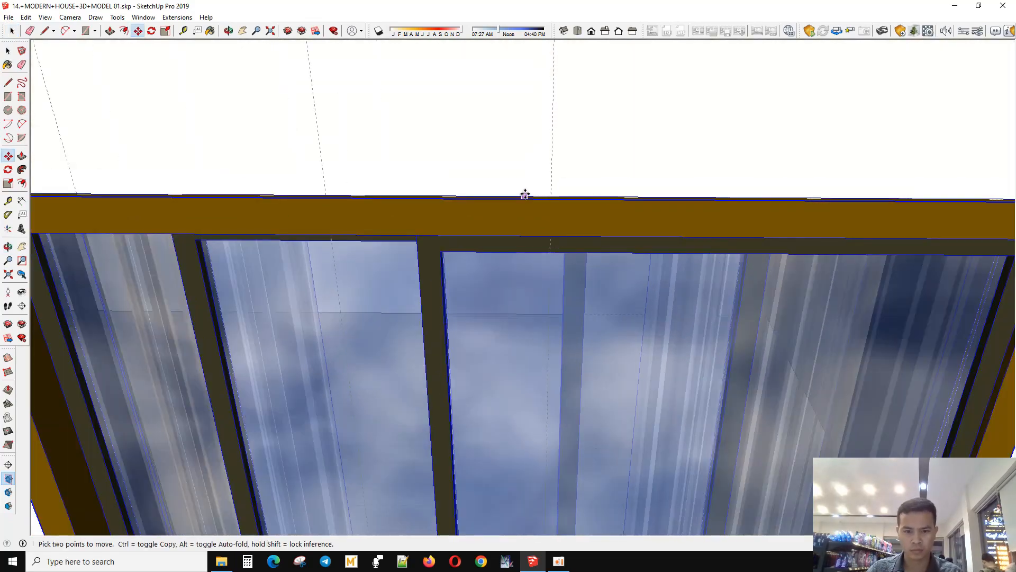
click(505, 195)
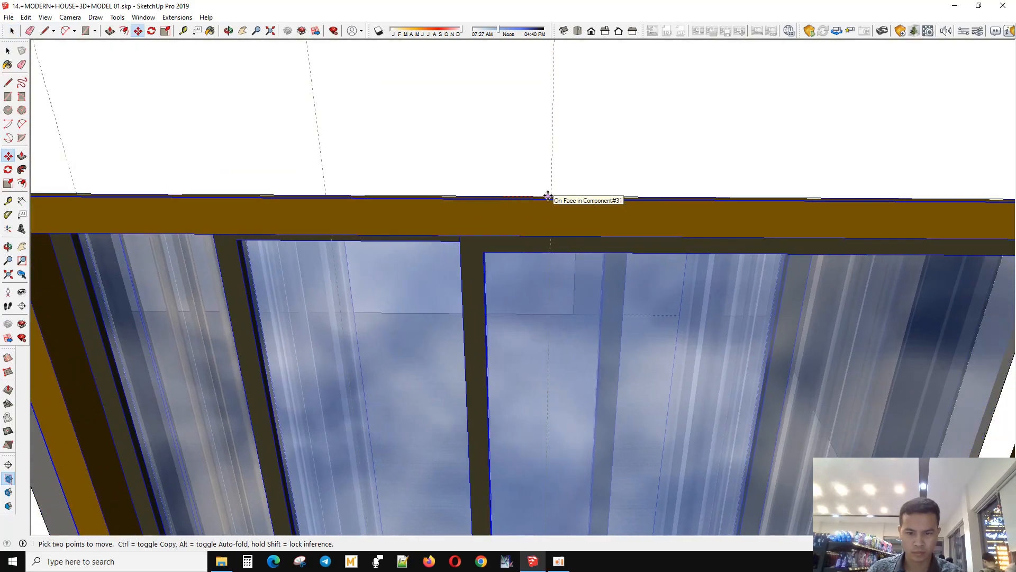
click(548, 195)
- Open the wall behind the balcony and select the side face of the sliding door's opening
scroll(526, 212, down, 4)
middle_drag(526, 213, 494, 185)
key(space)
triple_click(470, 141)
scroll(274, 227, up, 1)
click(274, 231)
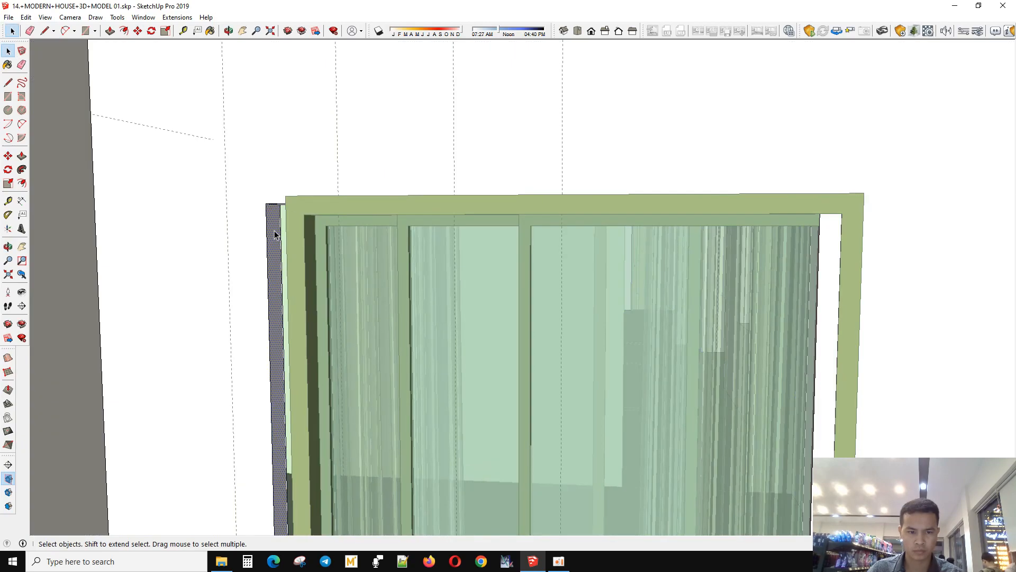